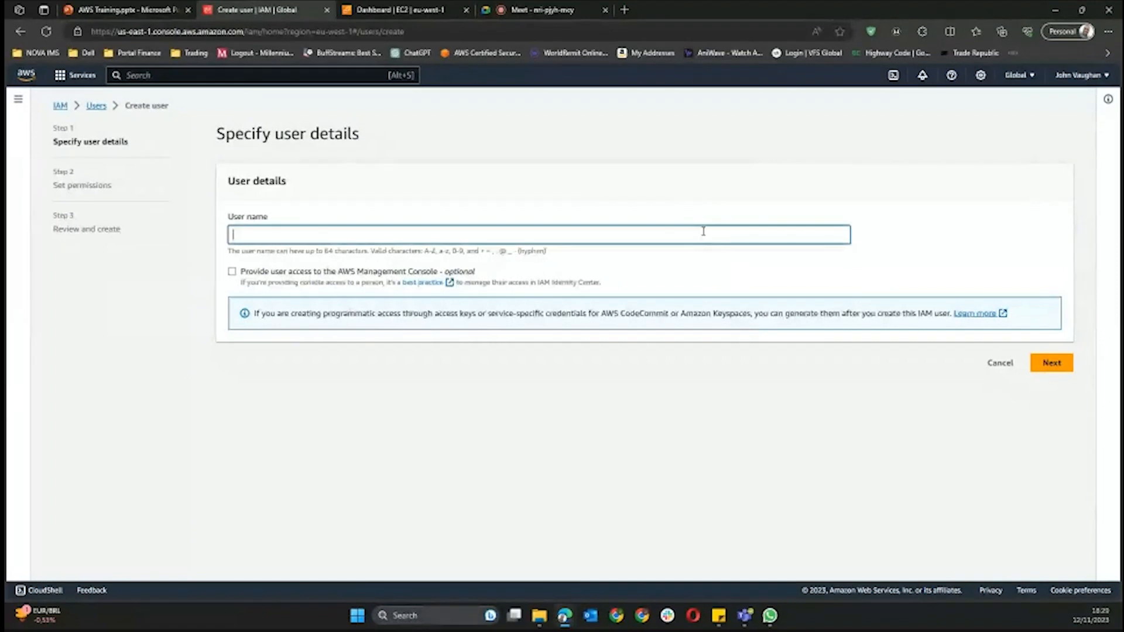
- Enter Test User as the user name, enable AWS Management Console access, and choose to create an IAM user with an autogenerated password
type("Test User")
left_click(232, 272)
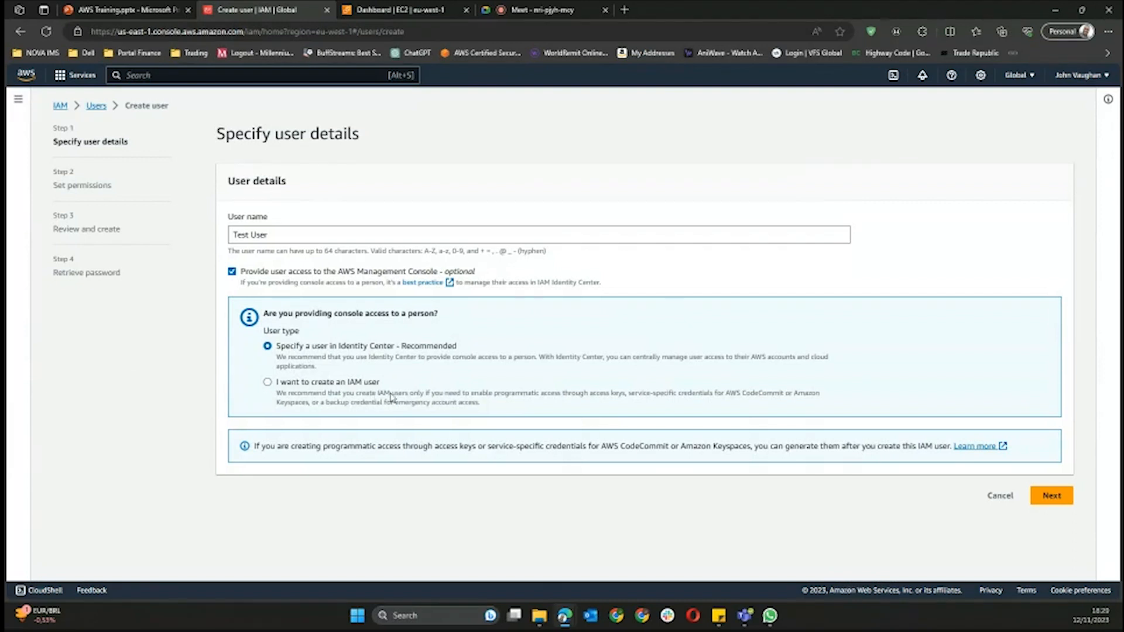
left_click(267, 383)
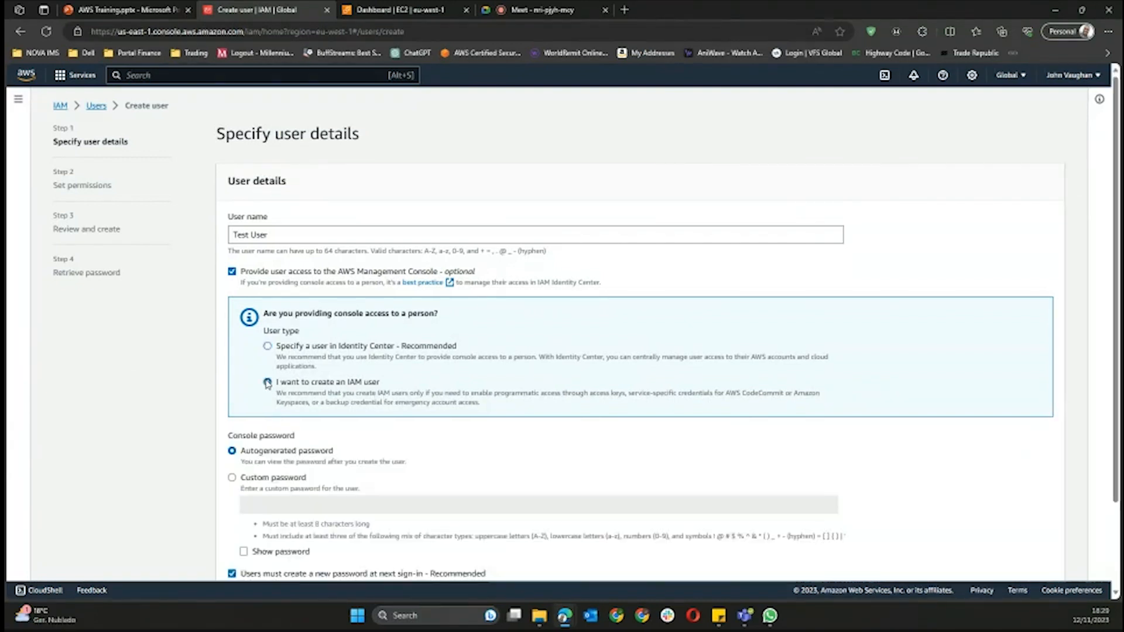
scroll(436, 364, "down", 2)
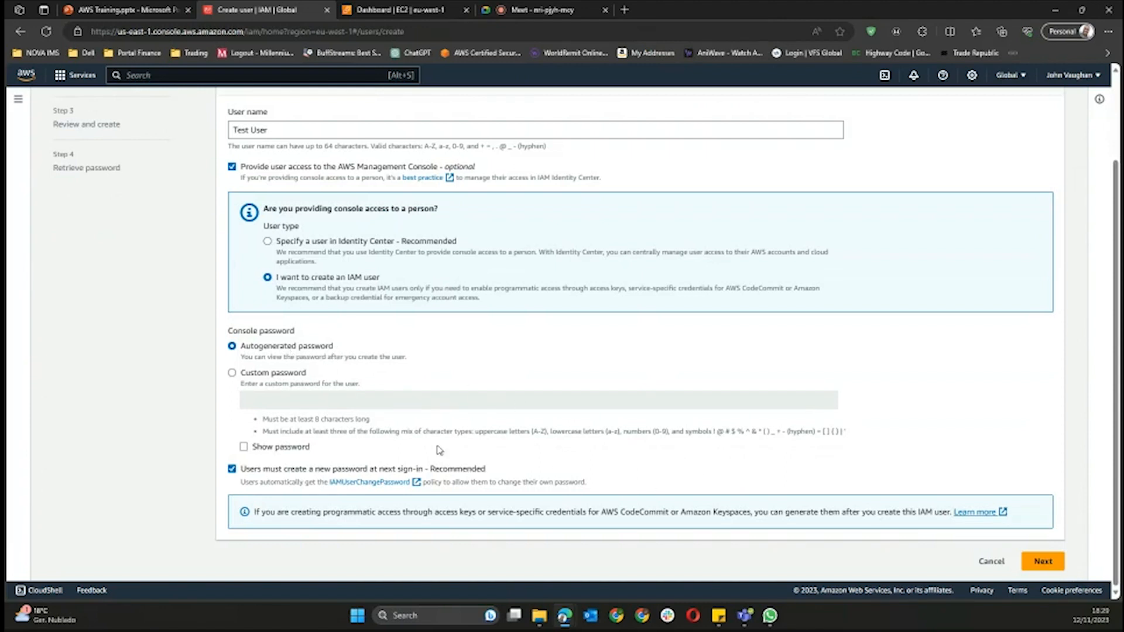
left_click(1040, 561)
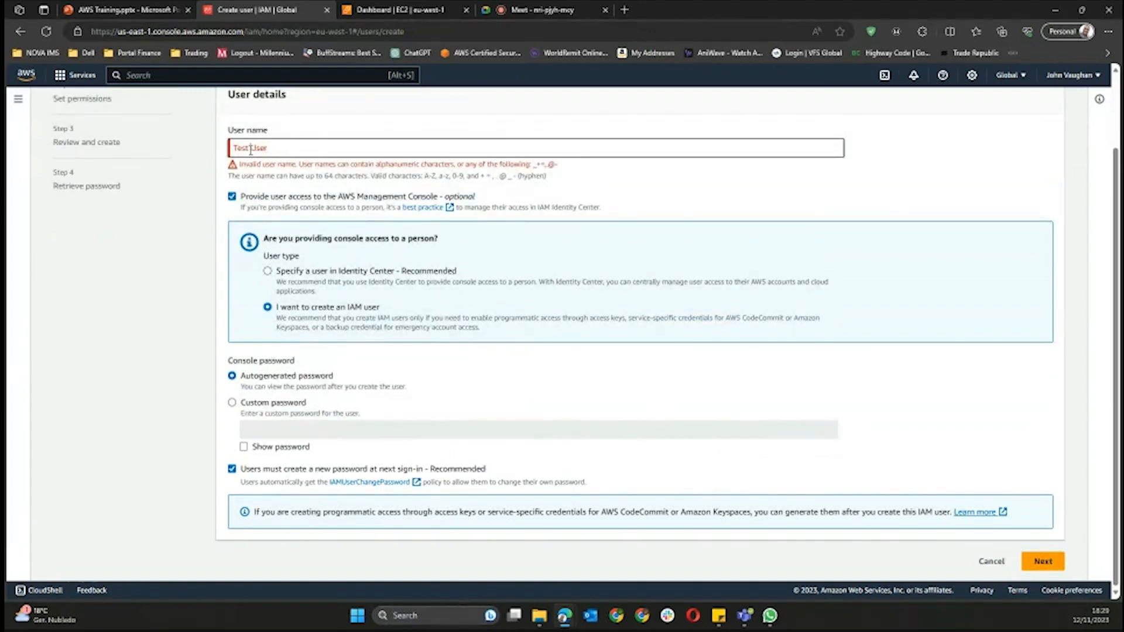
- Change the user name to TrainingUser2 and continue to the permissions settings
key("BackSpace")
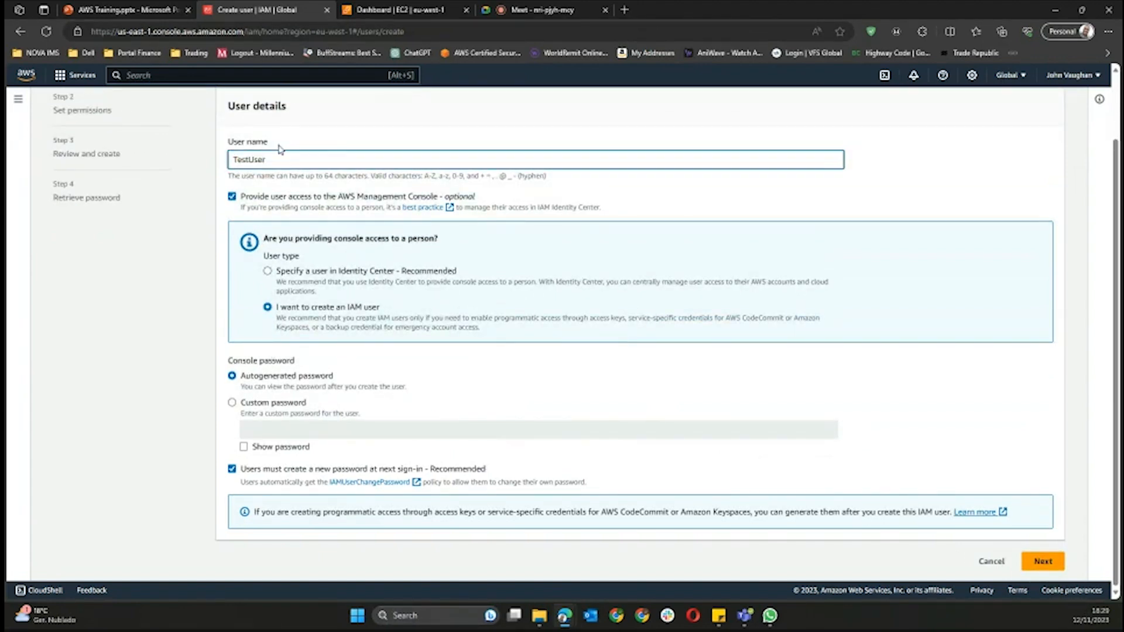
key("BackSpace")
key("BackSpace")
key("BackSpace")
type("raining")
left_click(1040, 561)
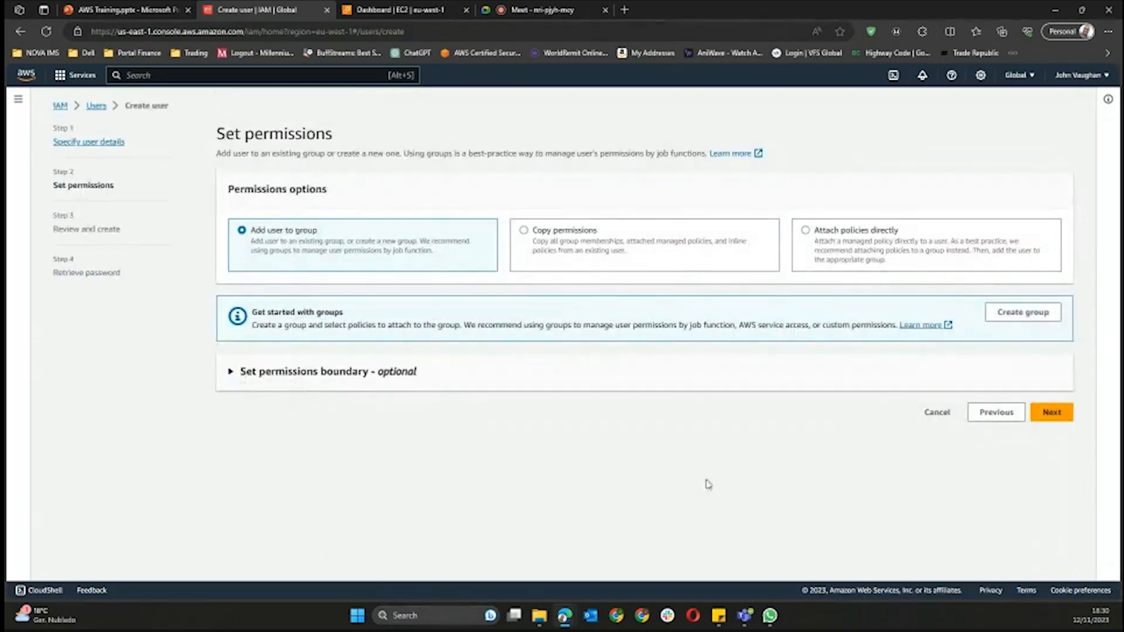
- Expand the permissions boundary section, set the permissions option to attach policies directly, and browse the available policies
left_click(232, 373)
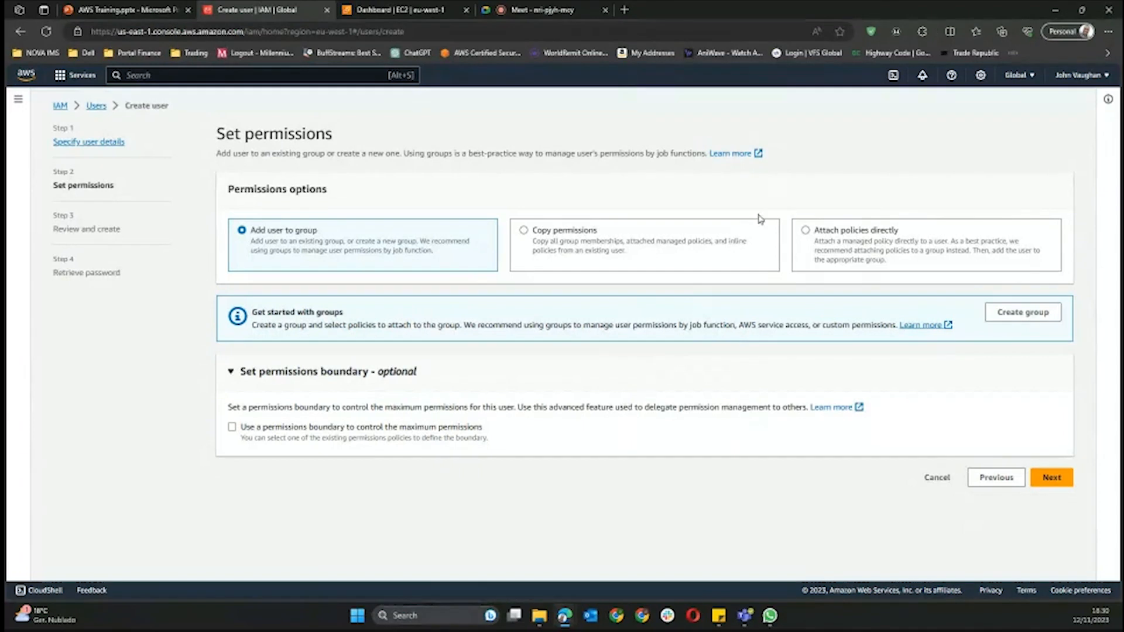
left_click(810, 233)
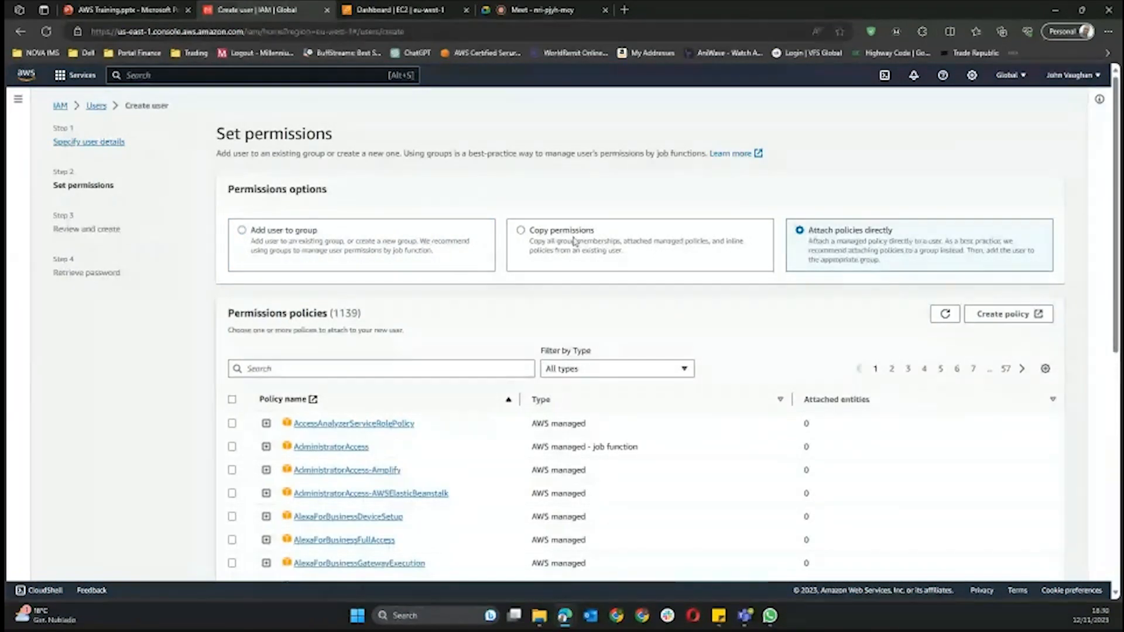
left_click(264, 234)
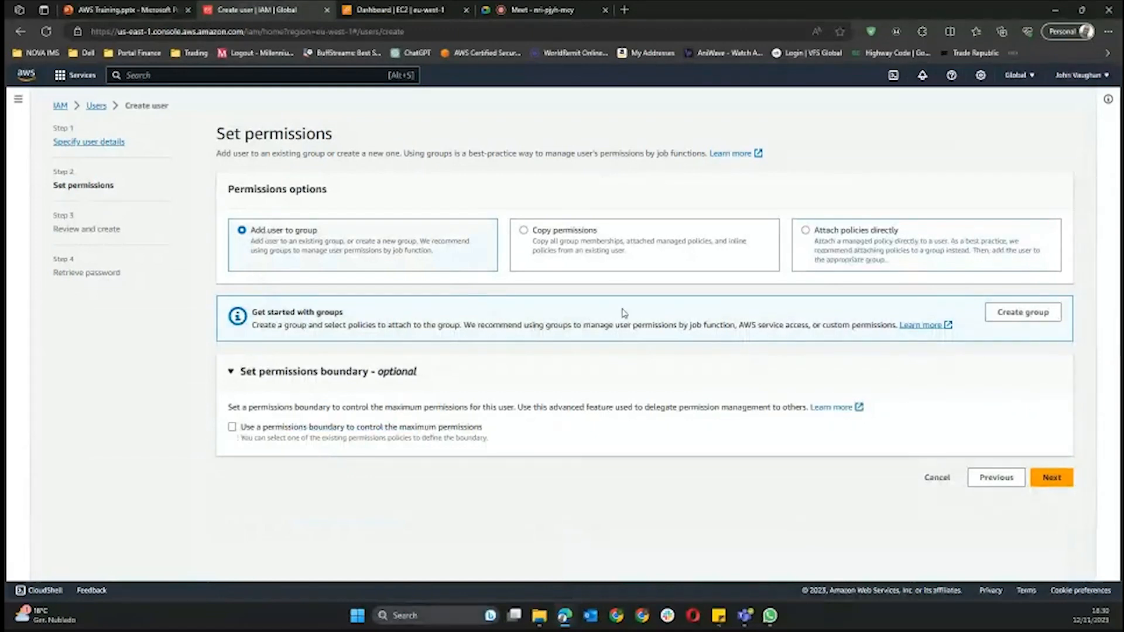
left_click(831, 245)
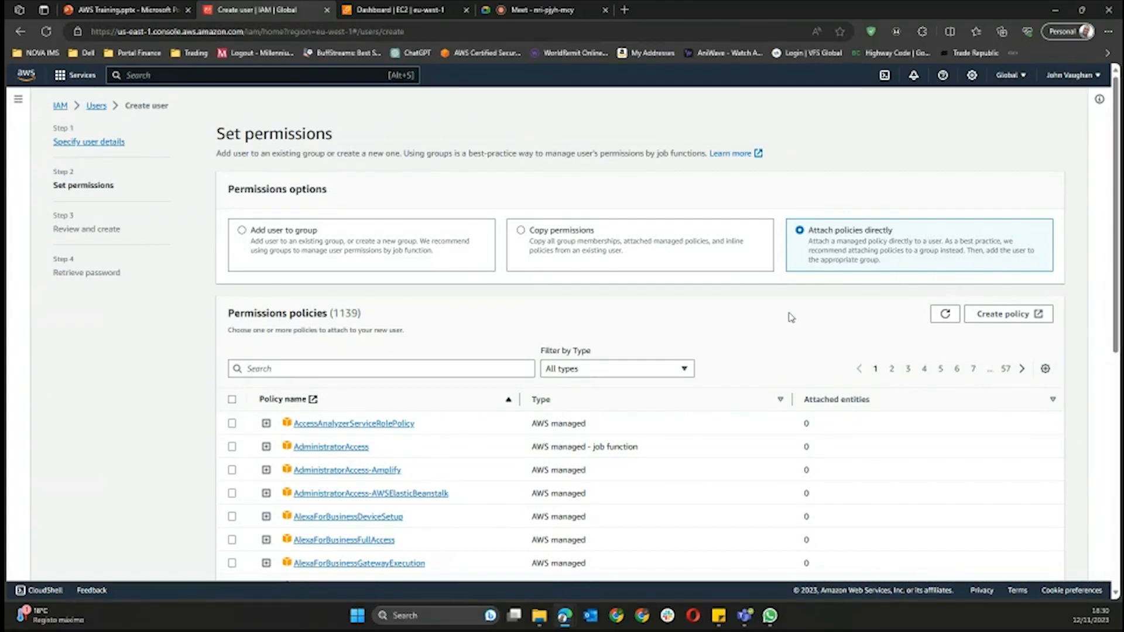
scroll(508, 316, "down", 4)
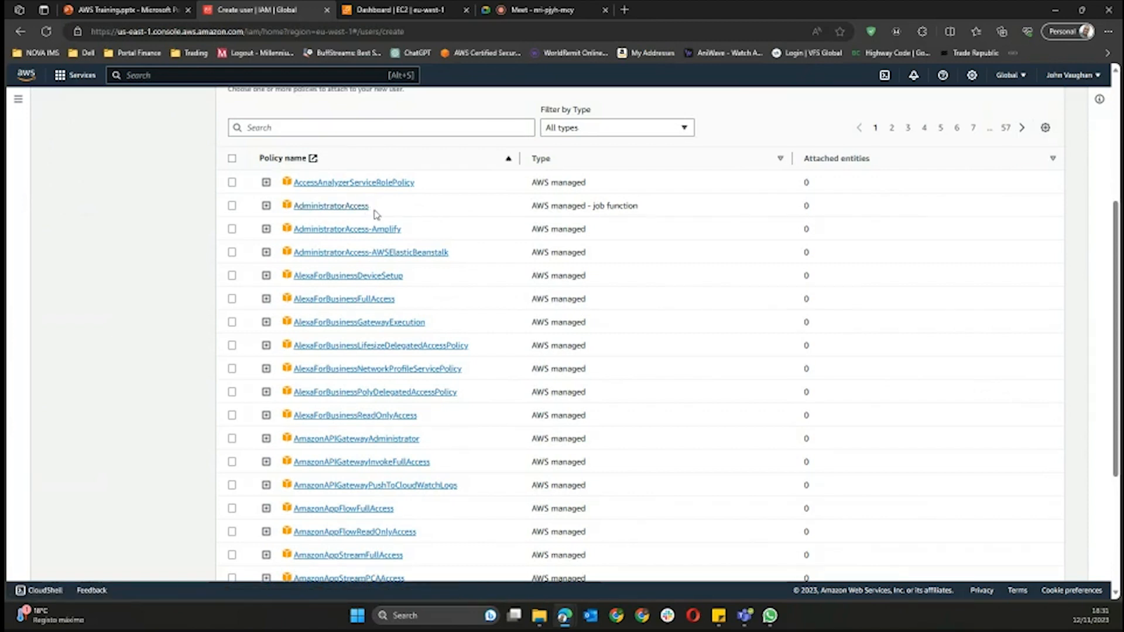
scroll(375, 213, "down", 1)
scroll(376, 213, "down", 2)
scroll(375, 213, "up", 6)
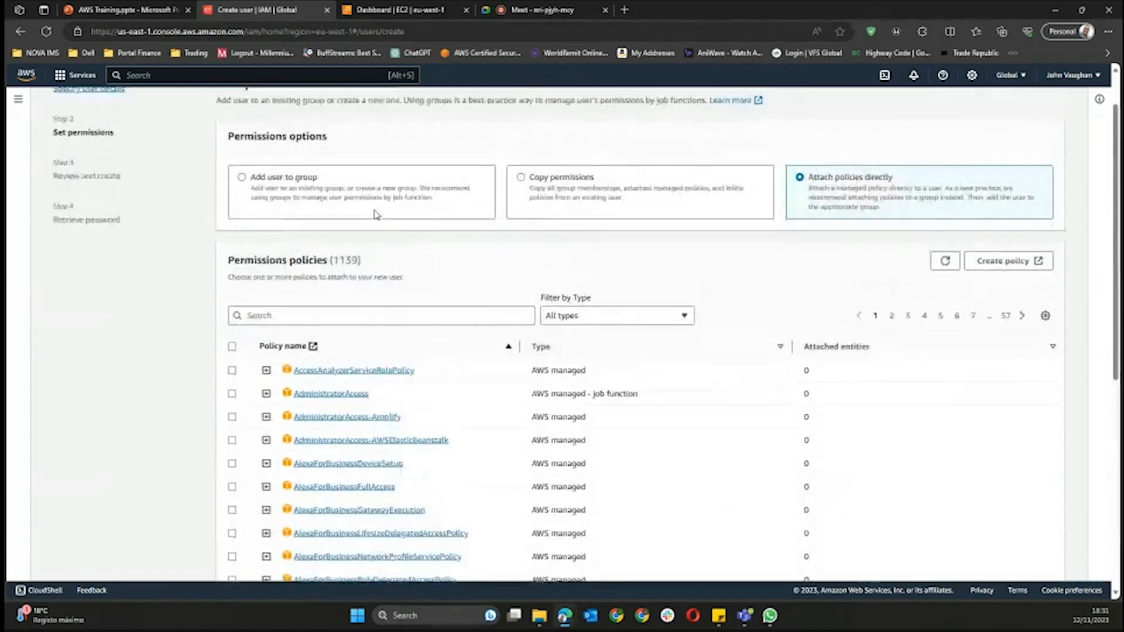
- Filter the permissions policies by ec2 and select the AmazonEC2FullAccess policy
left_click(299, 315)
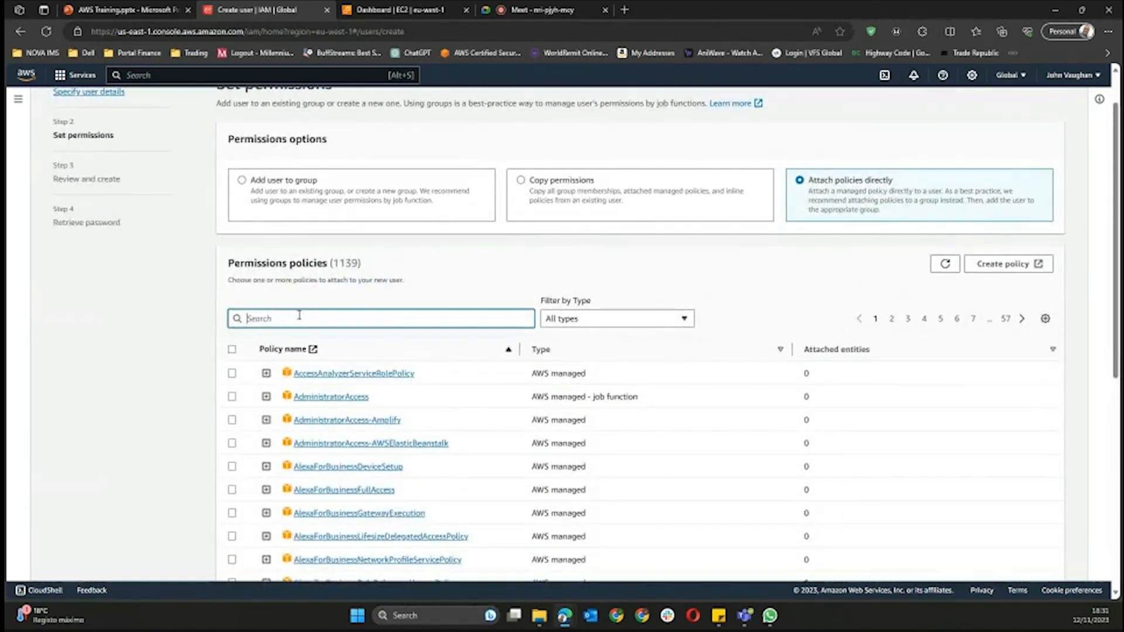
type("ec2")
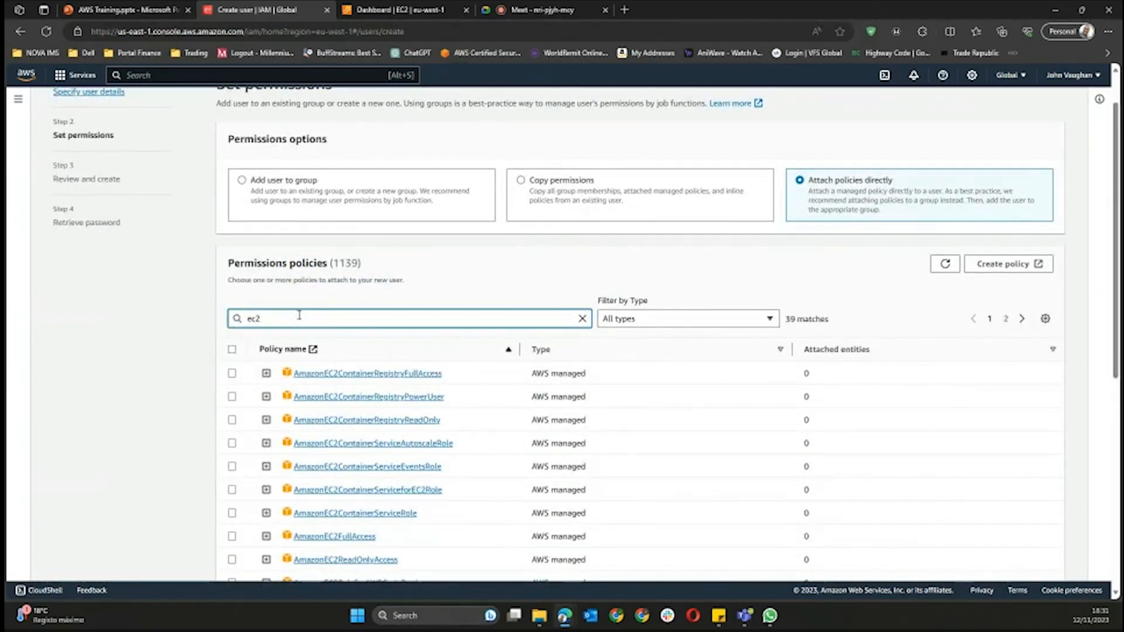
scroll(391, 302, "down", 1)
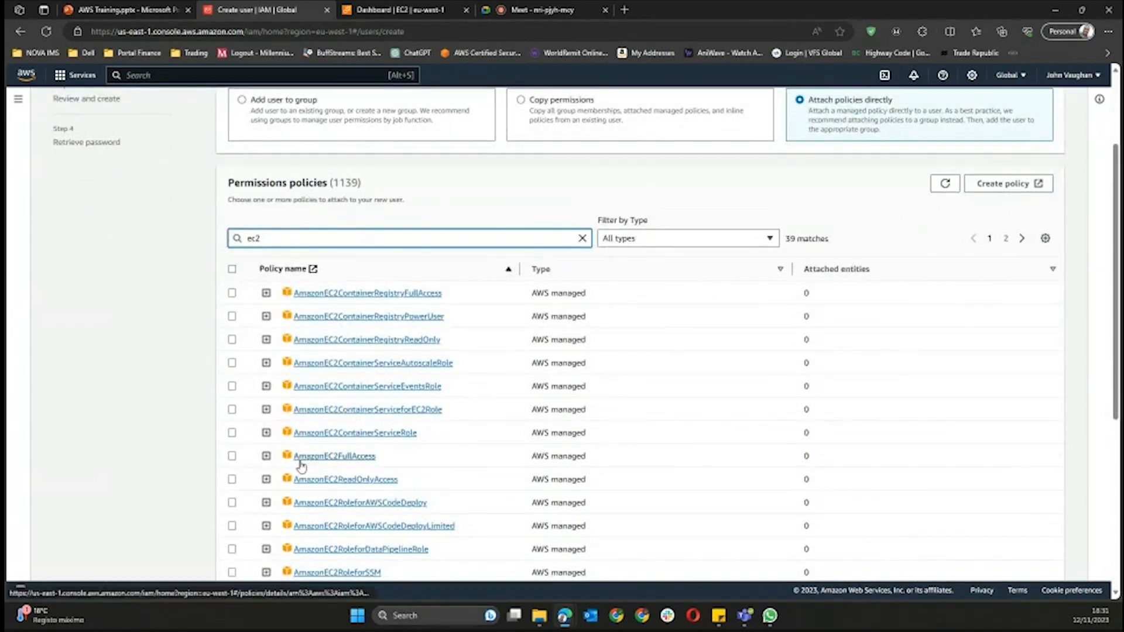
scroll(304, 463, "down", 1)
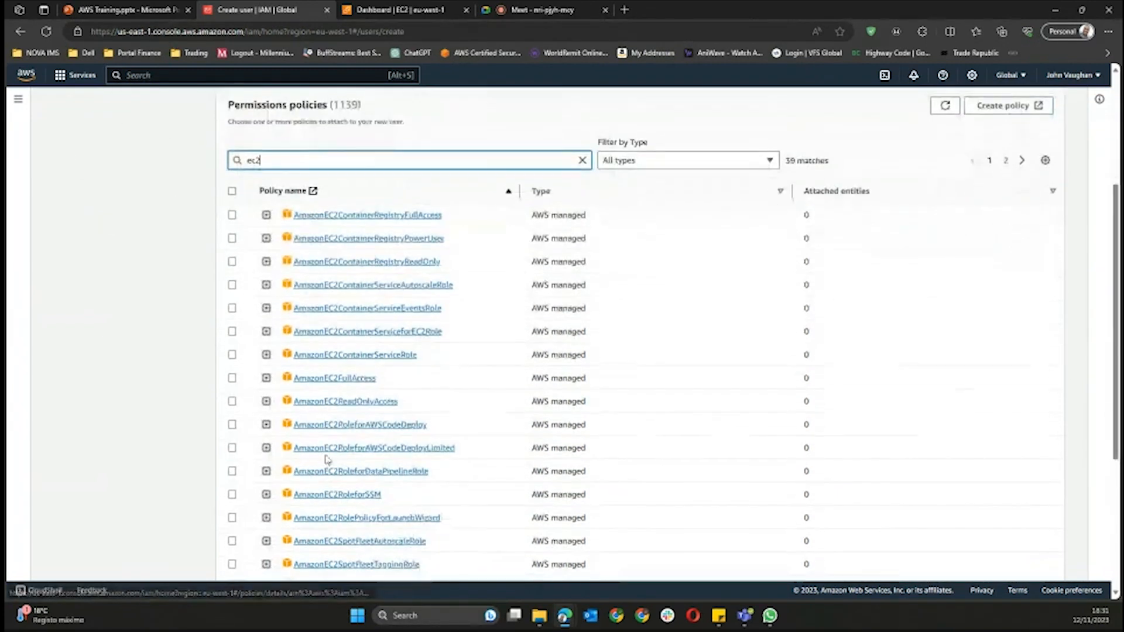
left_click(232, 378)
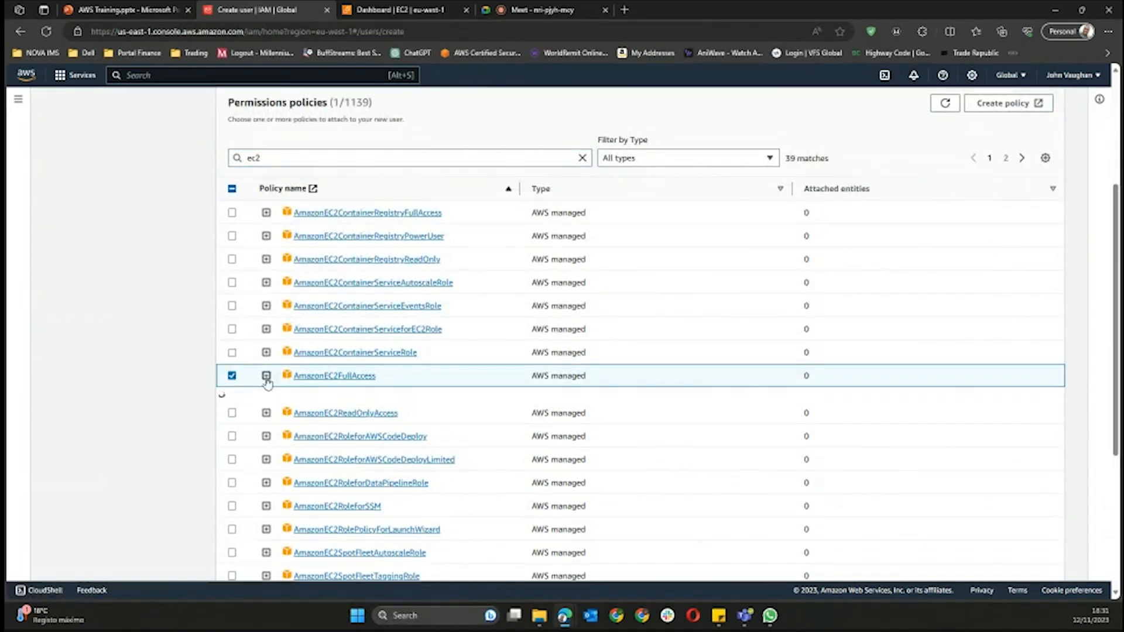
left_click(266, 376)
left_click(266, 376)
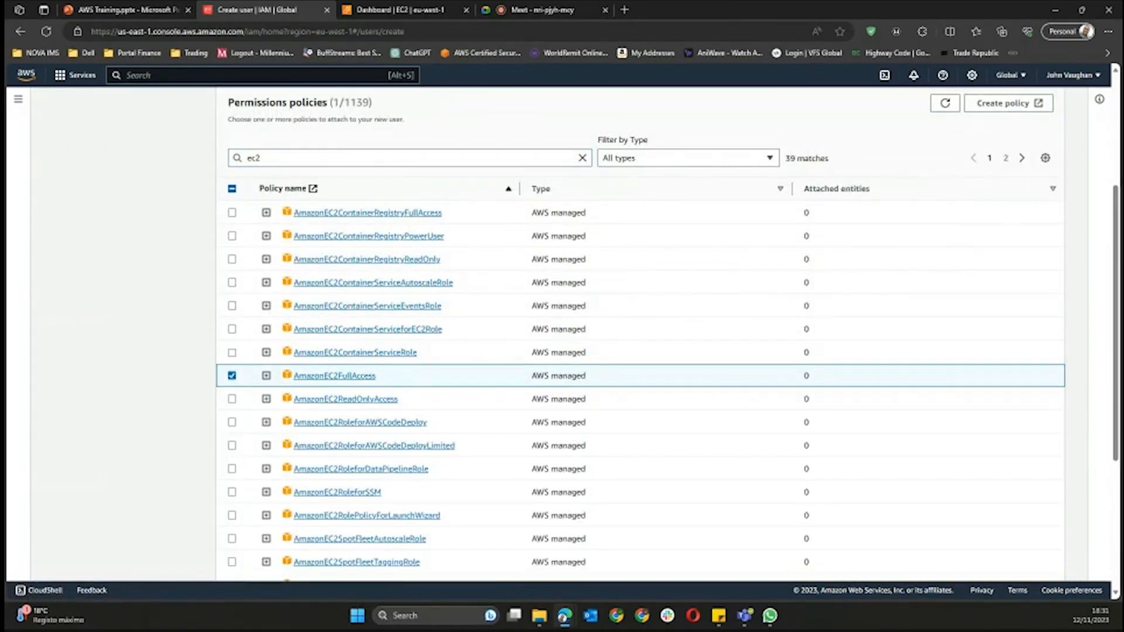
- Continue to the review with the selected policy and create the user
scroll(948, 303, "down", 2)
scroll(1066, 478, "down", 2)
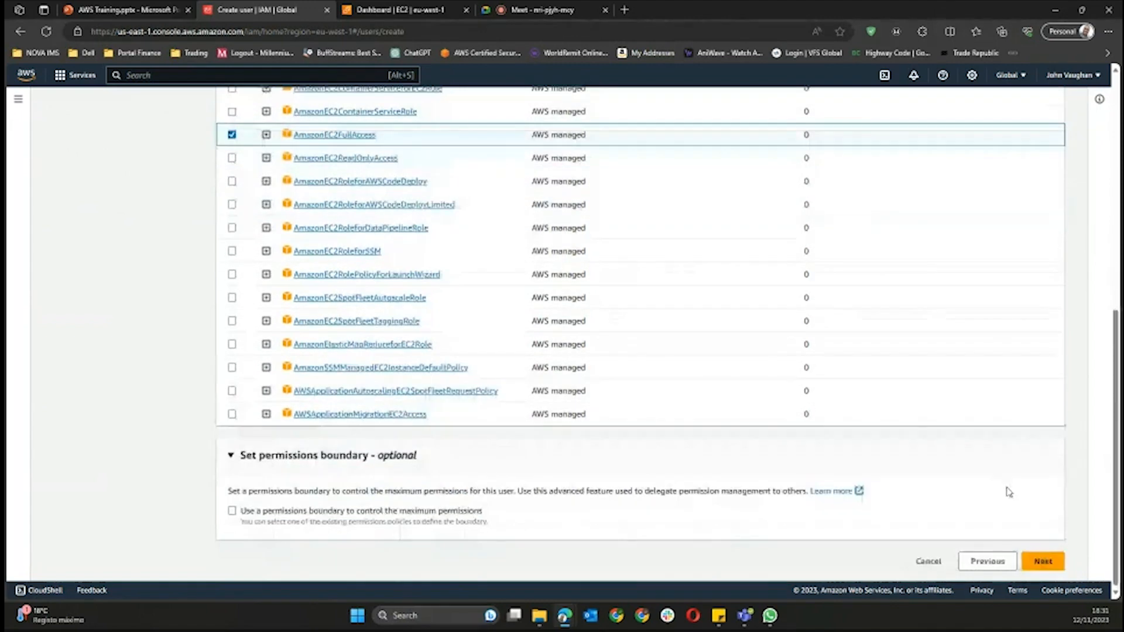
left_click(1041, 560)
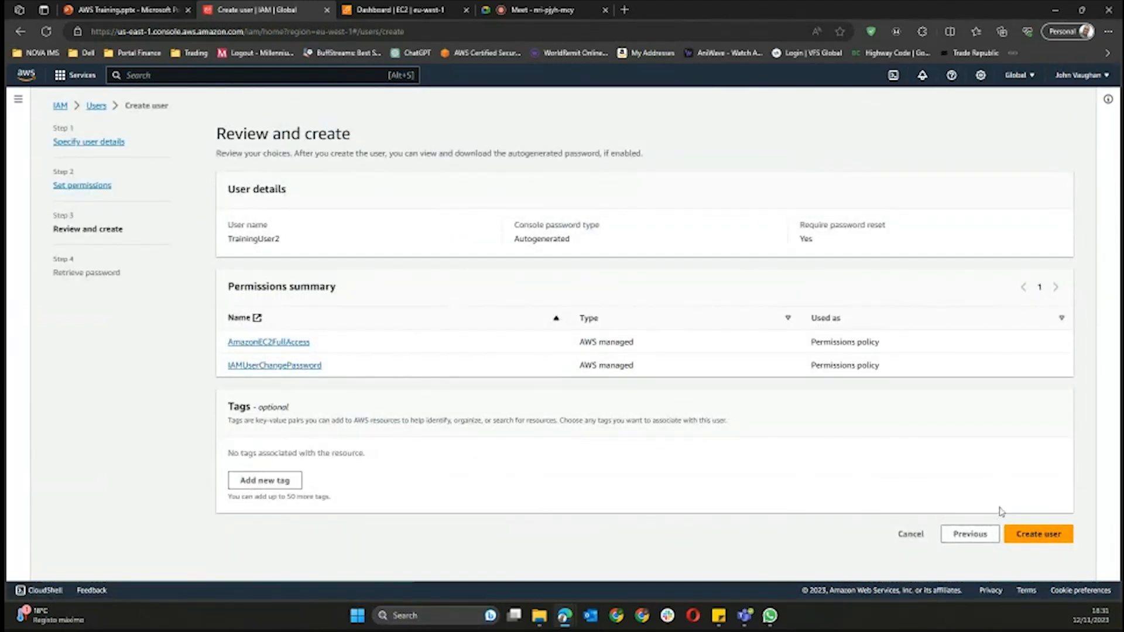
left_click(1017, 535)
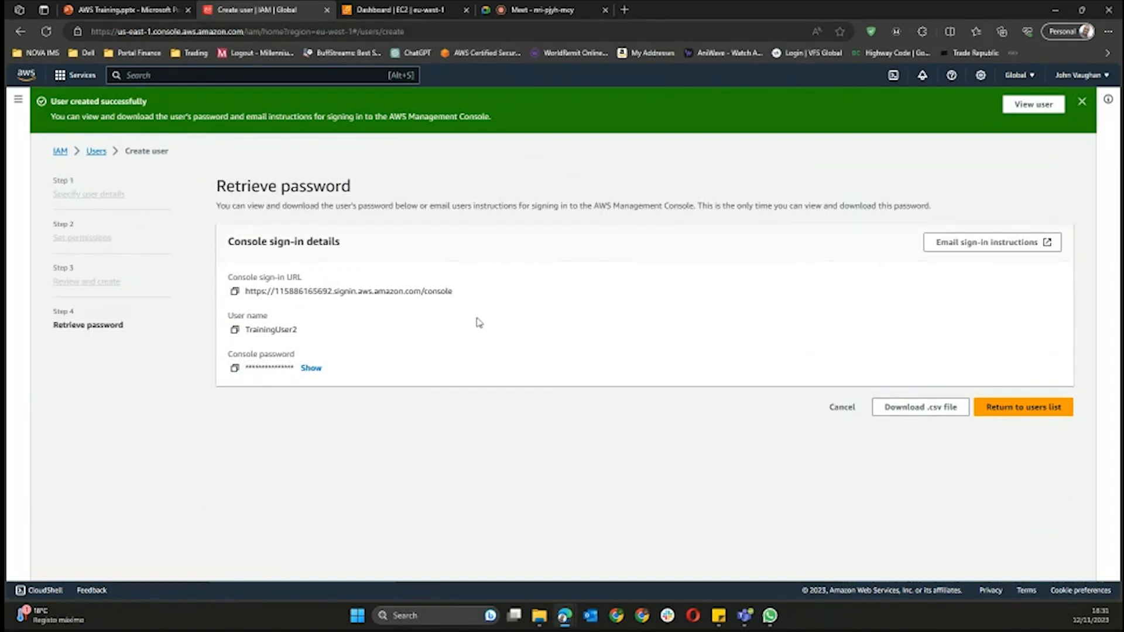
- Highlight the new user's console sign-in URL, return to the users list, and open the IAM roles
left_click_drag(453, 291, 239, 296)
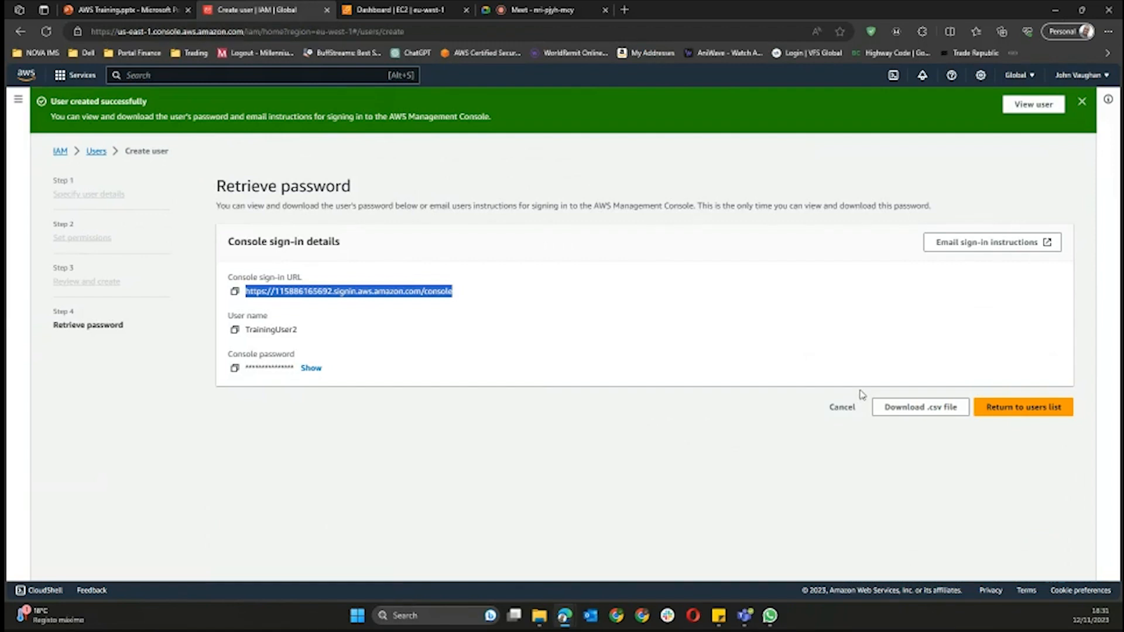
left_click(1008, 411)
left_click(694, 392)
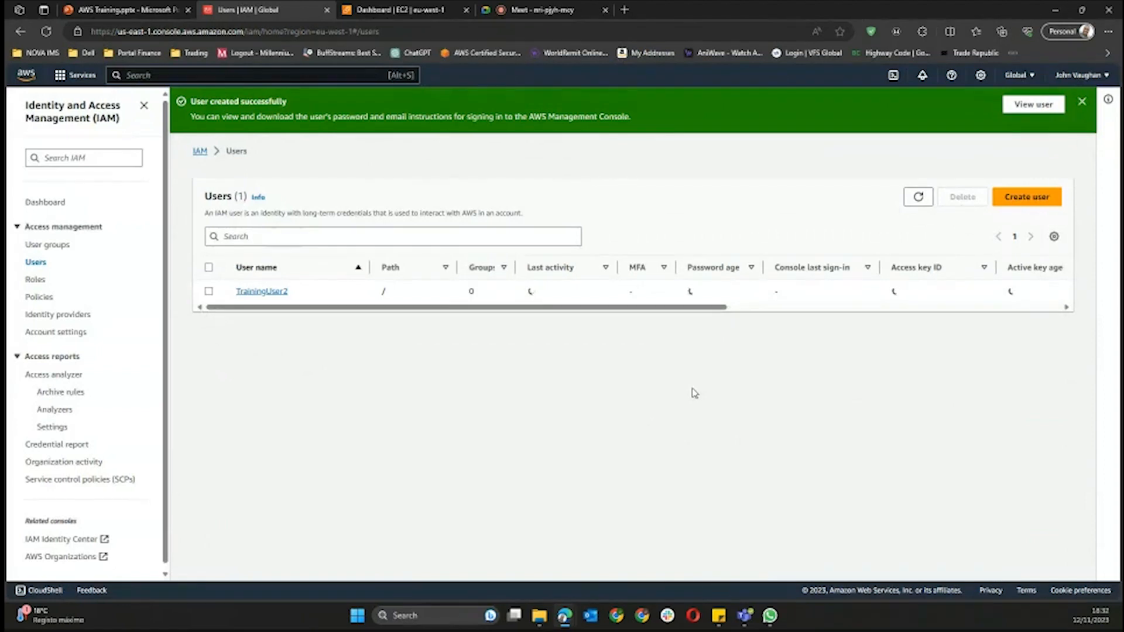
left_click(32, 280)
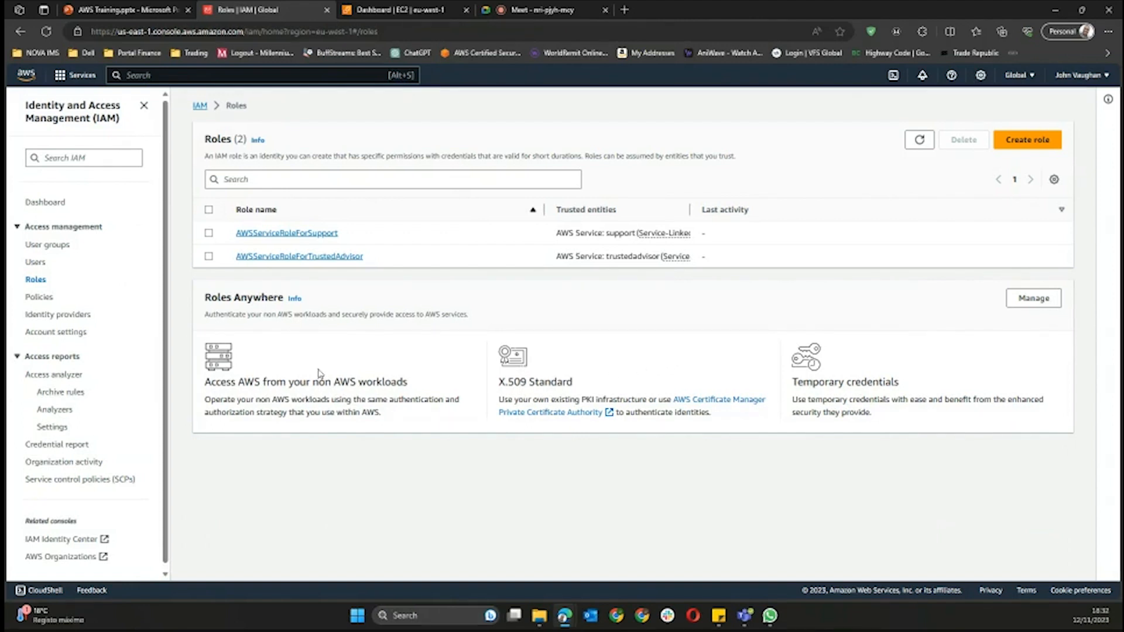
scroll(112, 330, "down", 1)
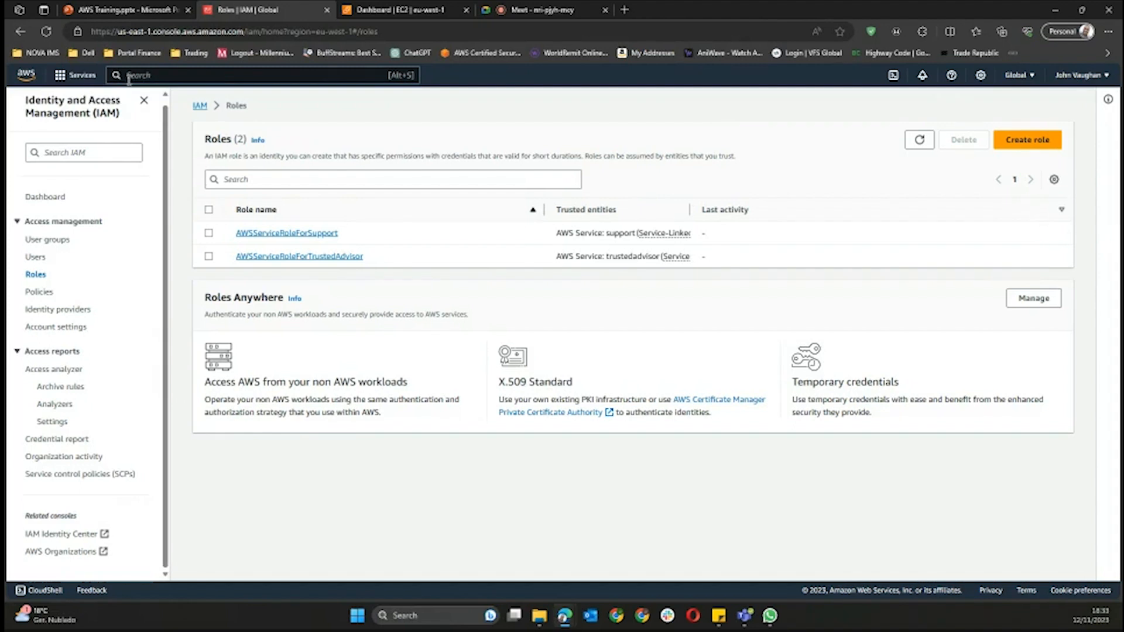
- Search the AWS services for ec2, open the EC2 dashboard, and look over its sections and launch instance description
left_click(160, 76)
type("ec2")
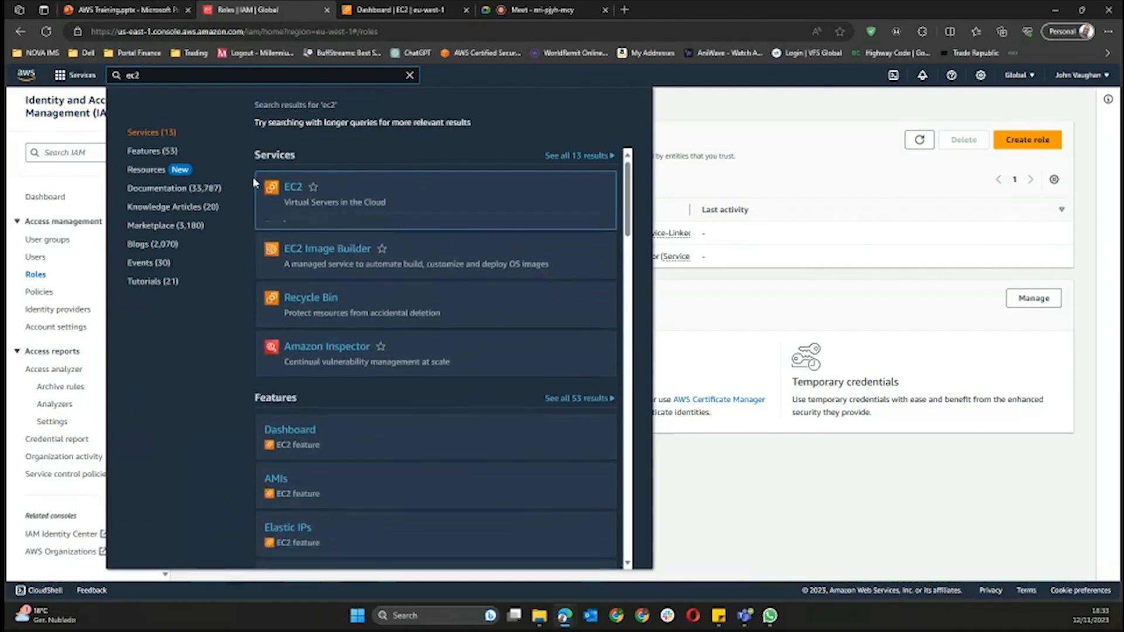
left_click(295, 190)
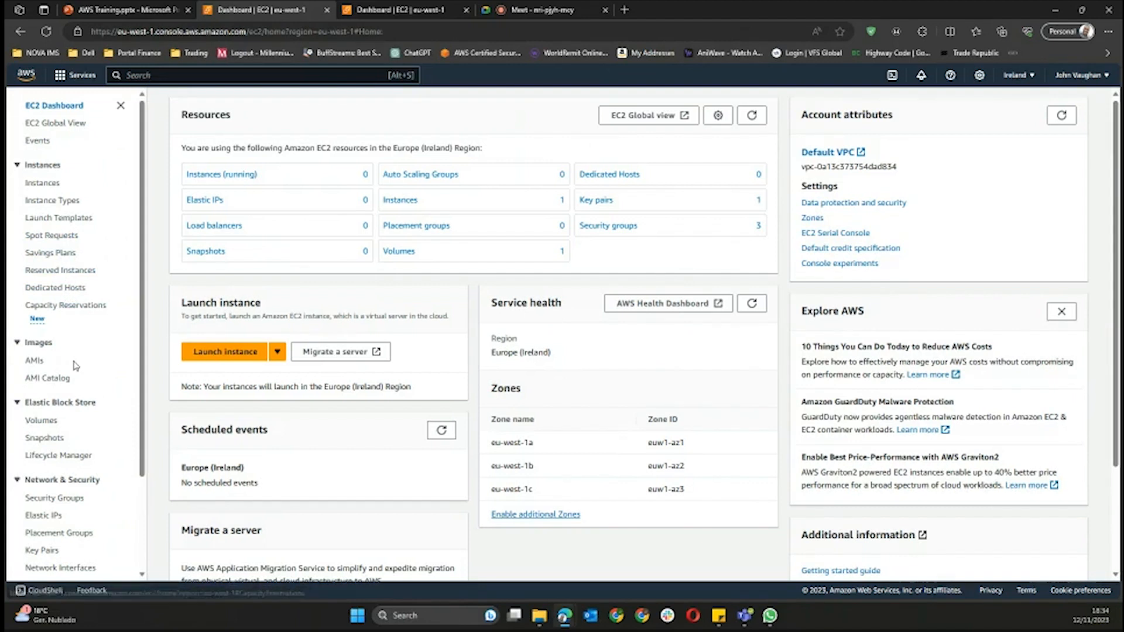
scroll(76, 365, "down", 2)
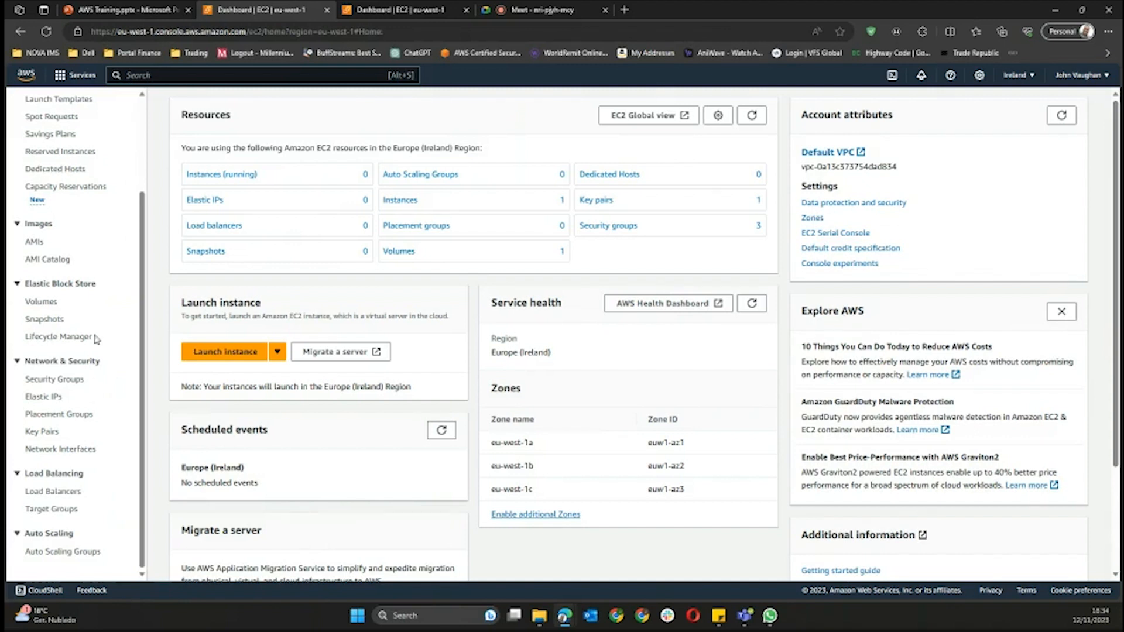
scroll(88, 337, "up", 3)
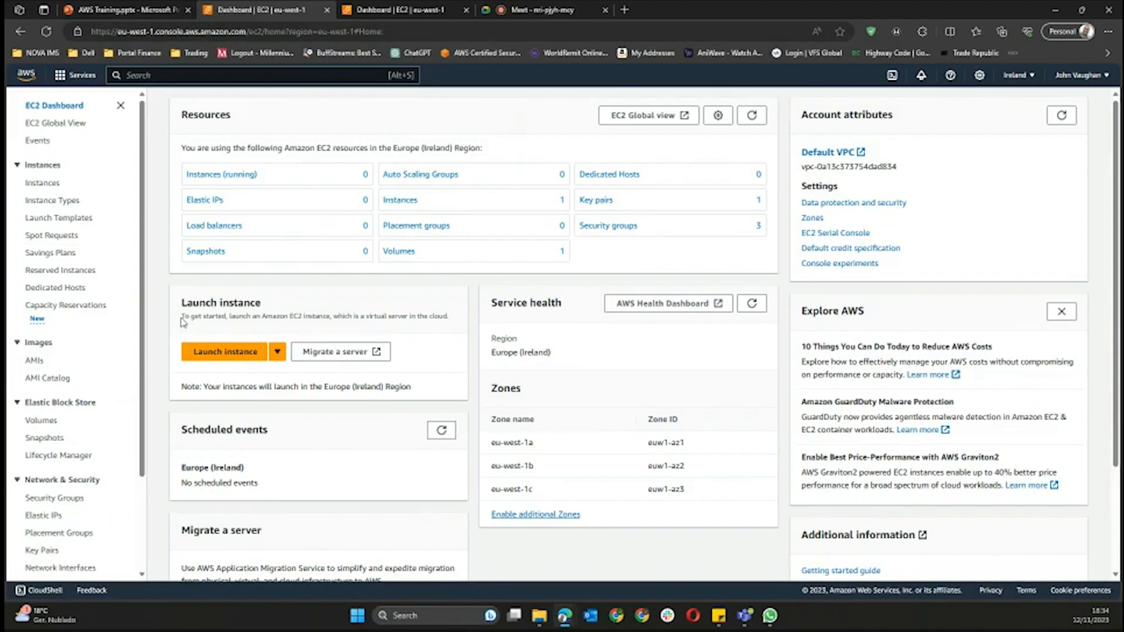
left_click_drag(180, 317, 378, 325)
left_click(464, 321)
- Start launching a new EC2 instance and name it TrainingServer2
left_click(232, 352)
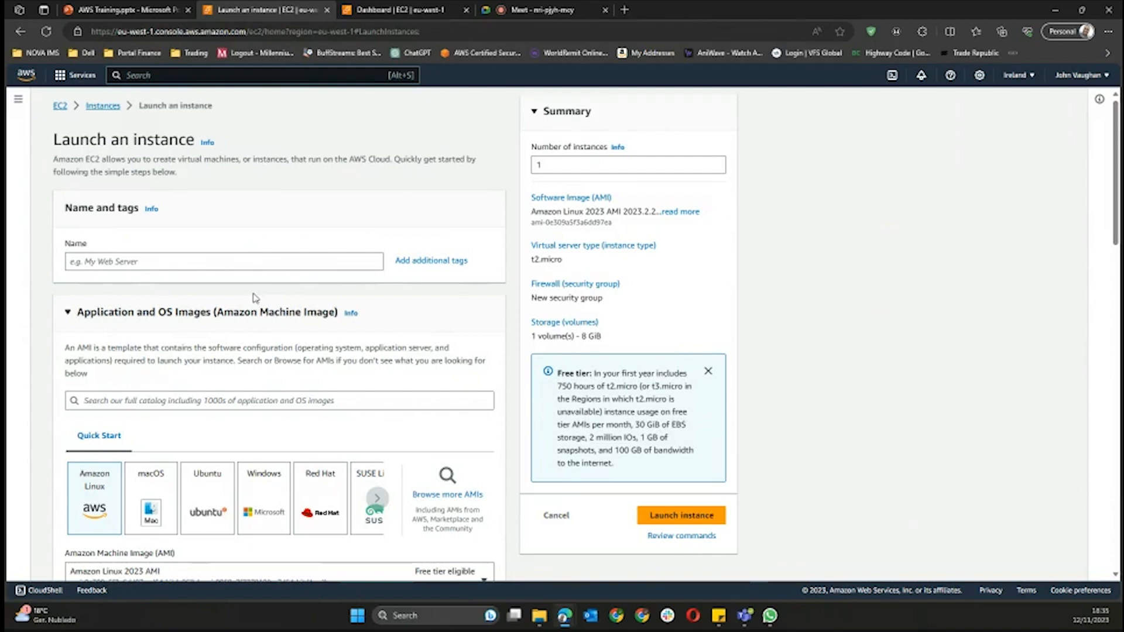
left_click(240, 264)
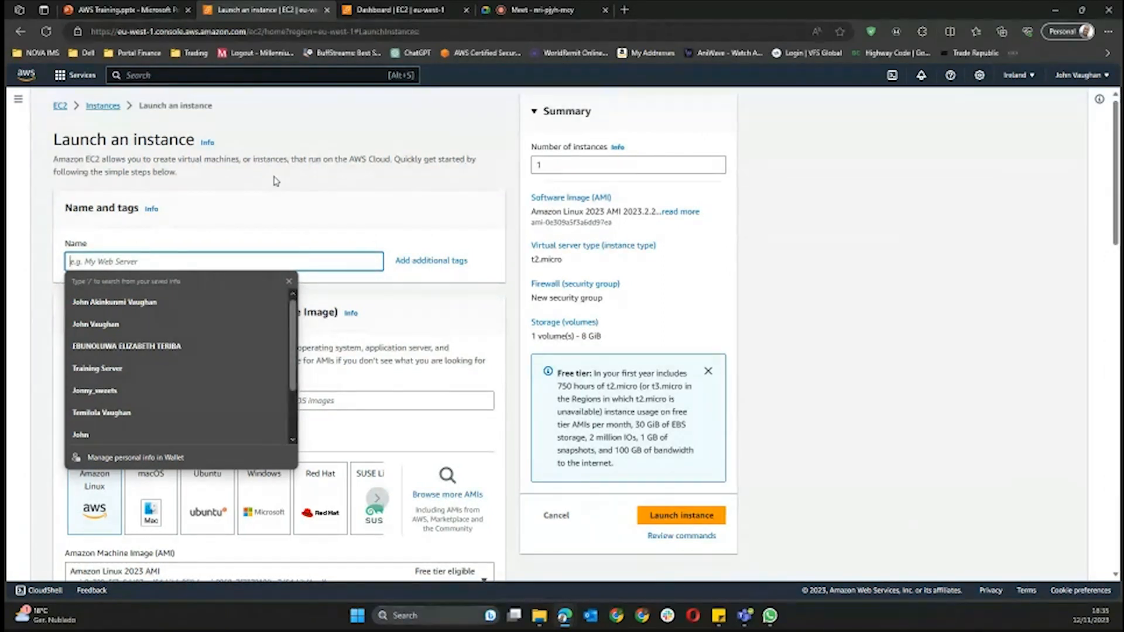
type("Train")
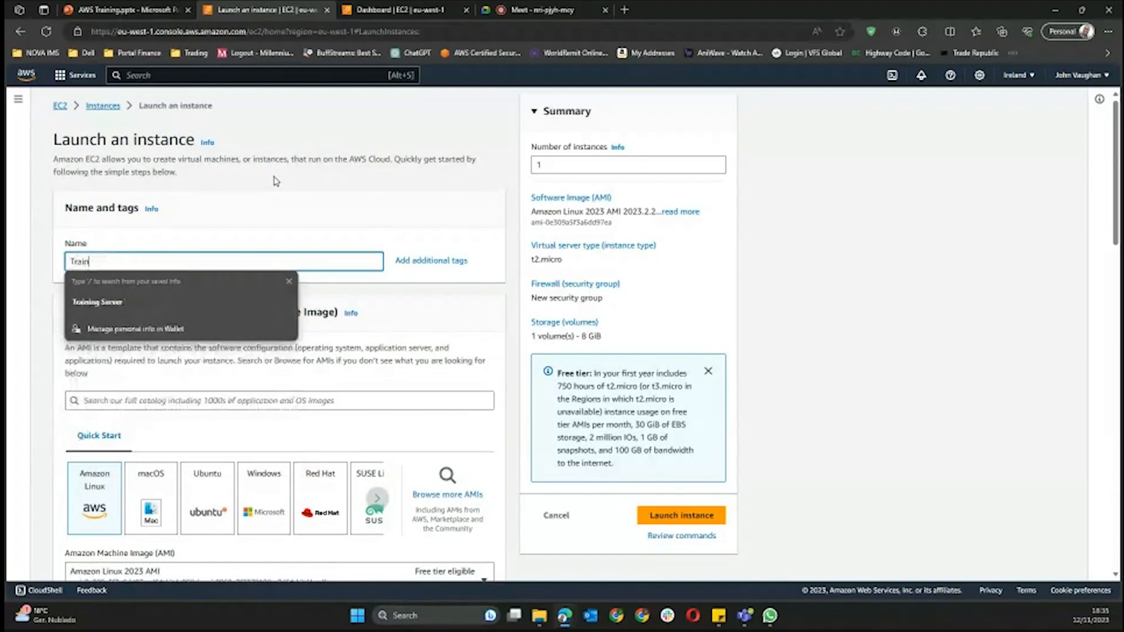
type("ingServe")
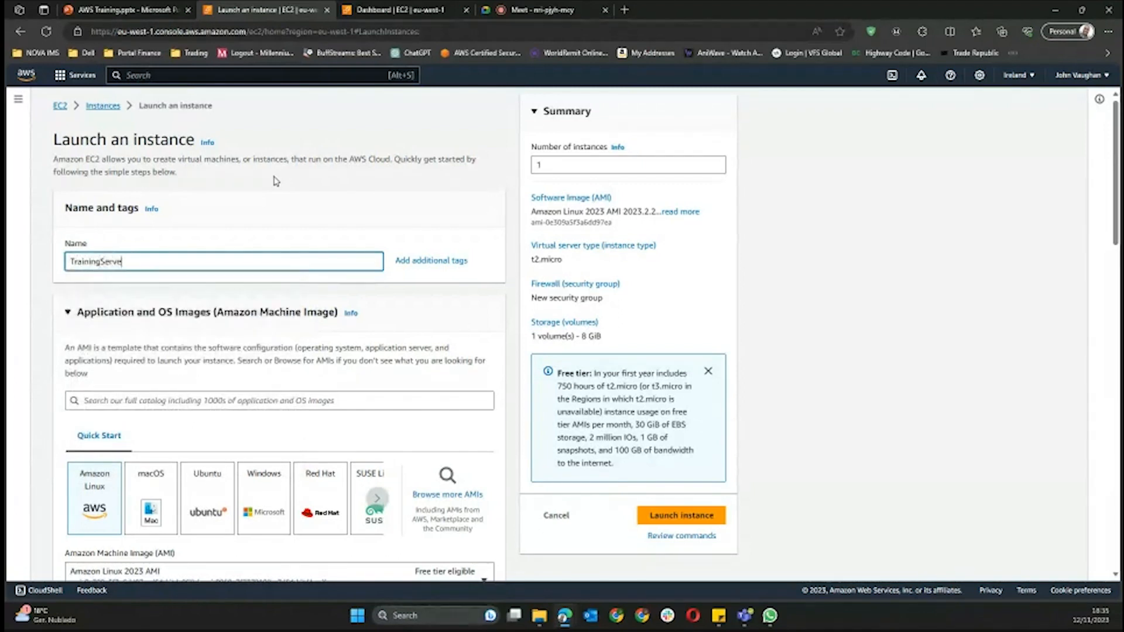
type("r2")
left_click(379, 295)
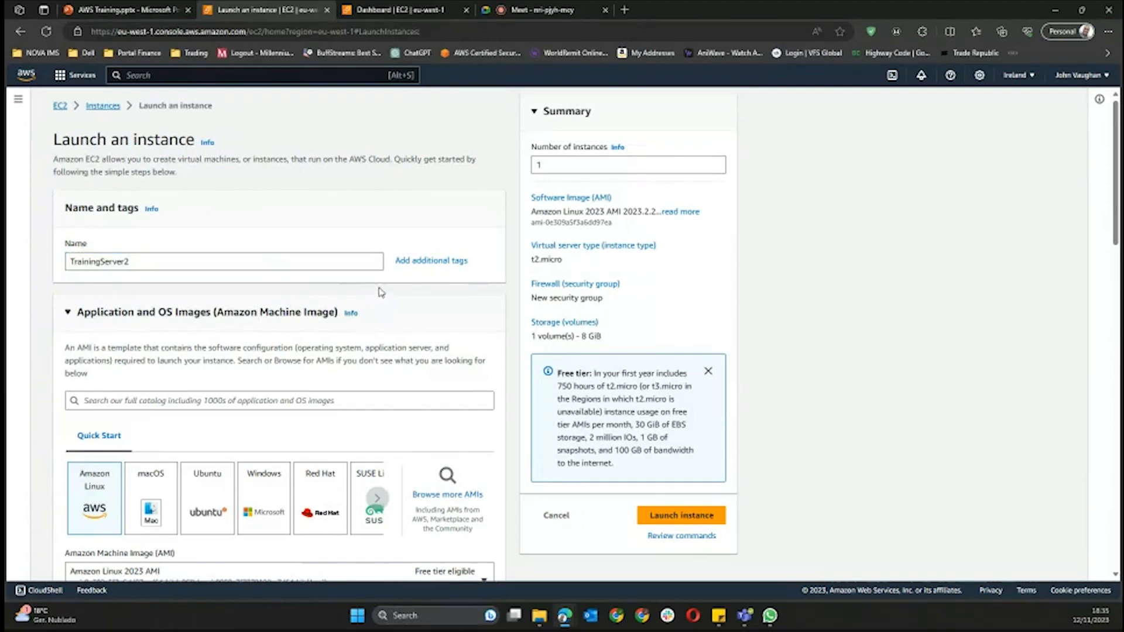
scroll(380, 293, "down", 3)
scroll(379, 284, "up", 1)
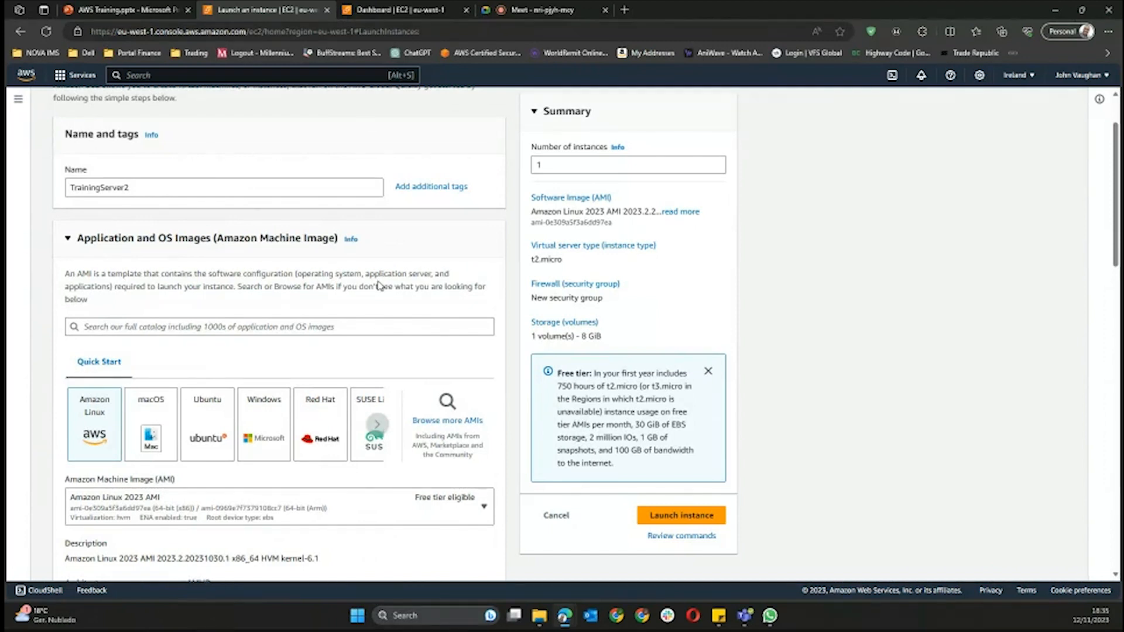
- Browse the Quick Start operating system images and choose Windows for the instance
scroll(377, 285, "down", 1)
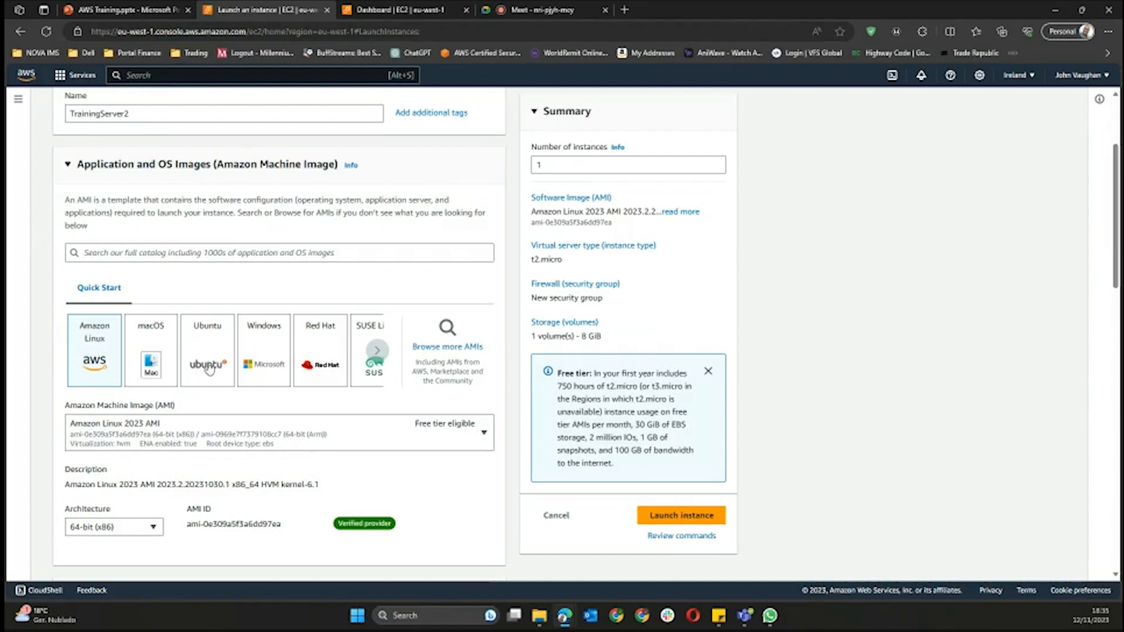
left_click(378, 349)
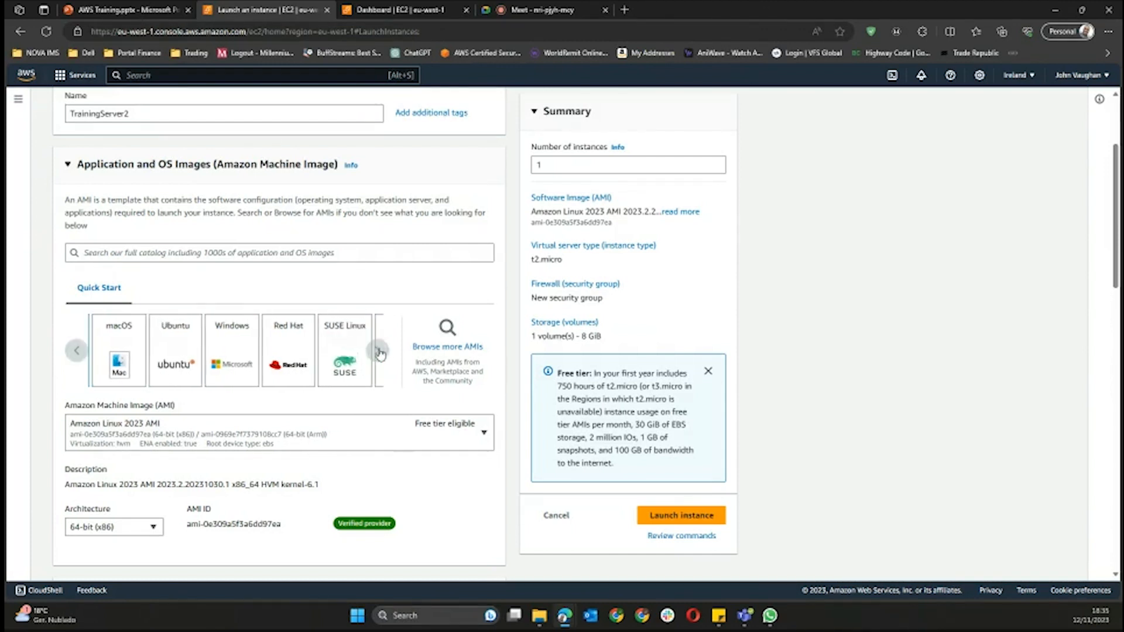
left_click(374, 357)
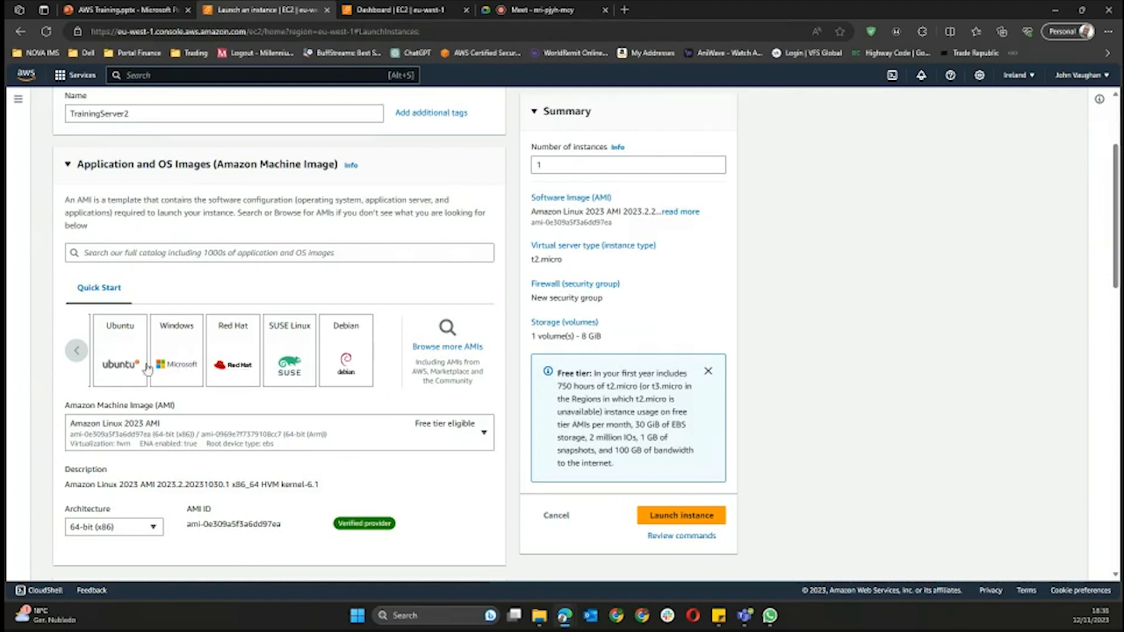
left_click(76, 352)
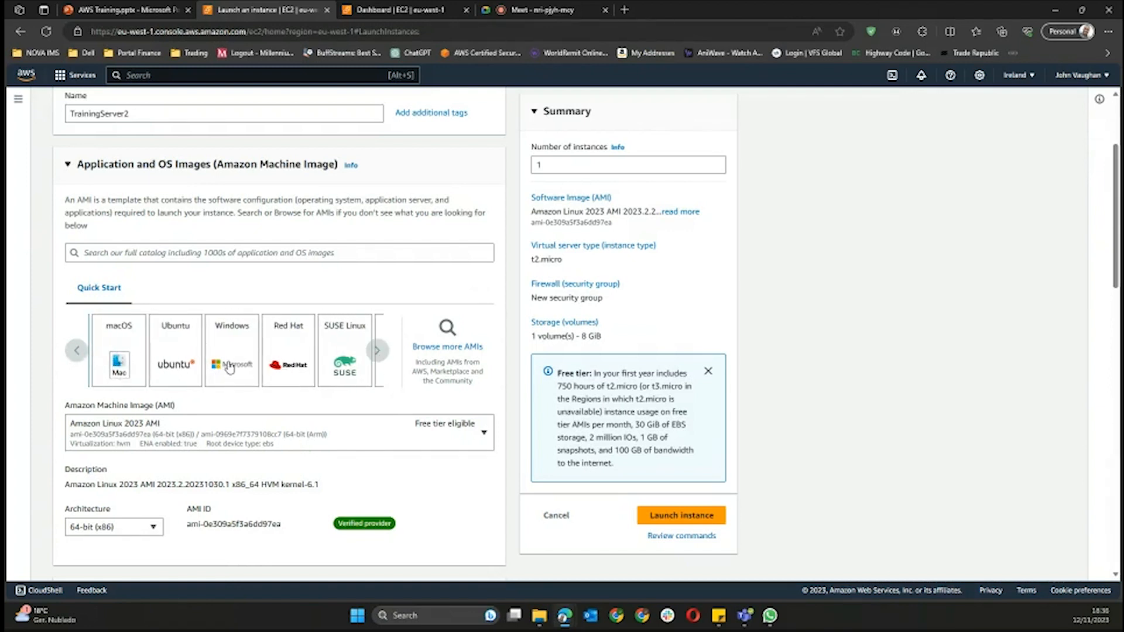
left_click(228, 367)
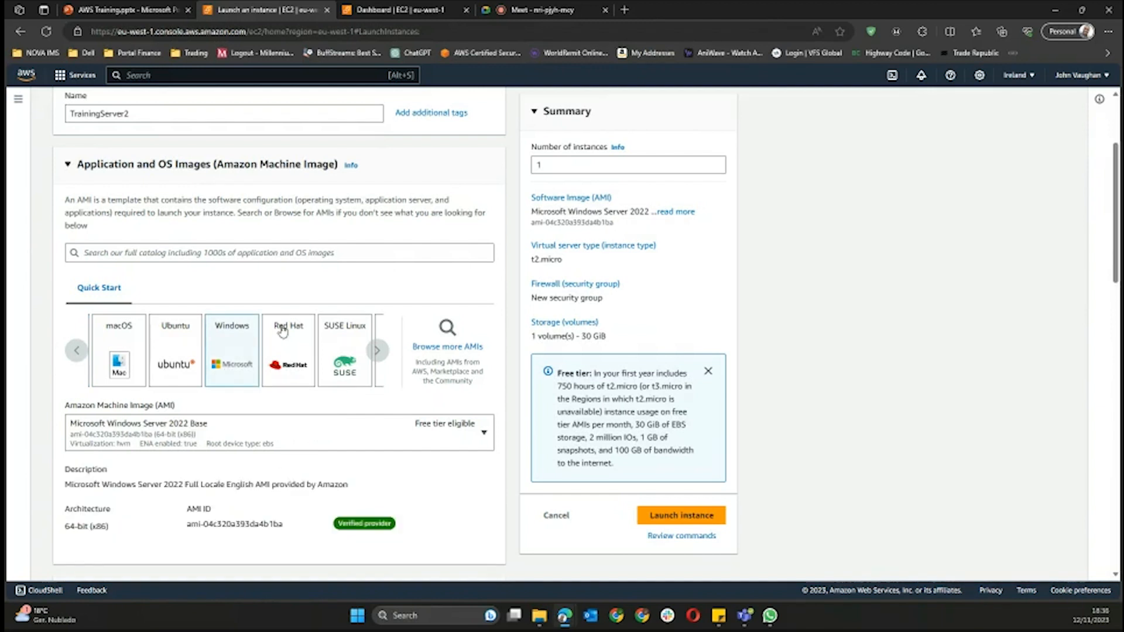
- Look through the available Windows machine images and select Microsoft Windows Server 2019 Base
scroll(283, 269, "down", 3)
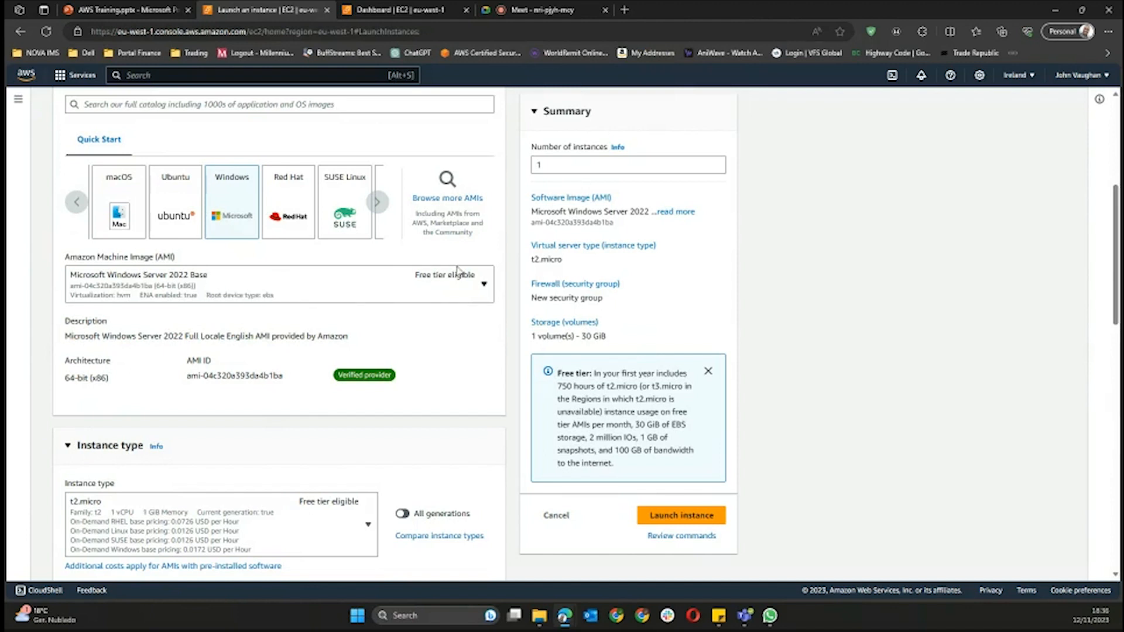
left_click(476, 287)
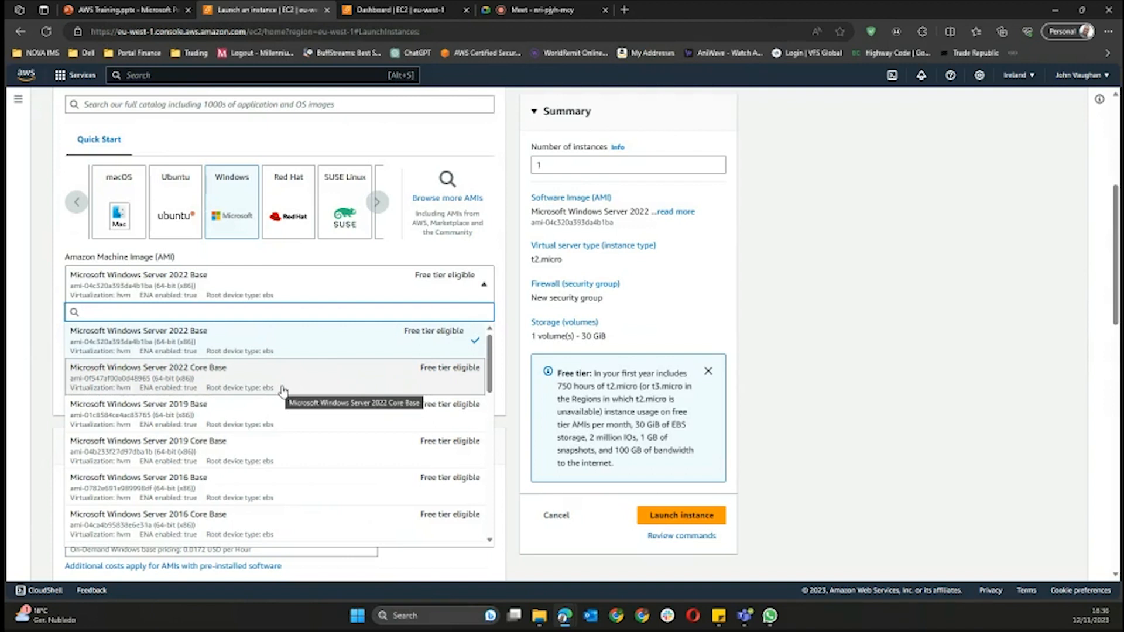
scroll(281, 401, "down", 2)
scroll(396, 390, "up", 1)
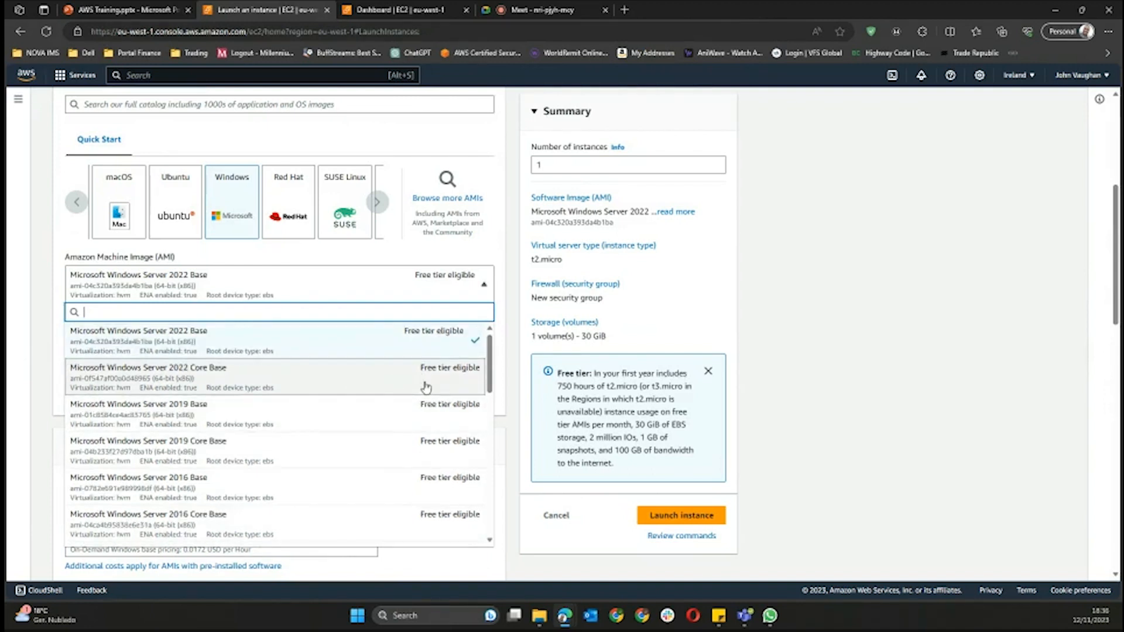
scroll(455, 396, "down", 3)
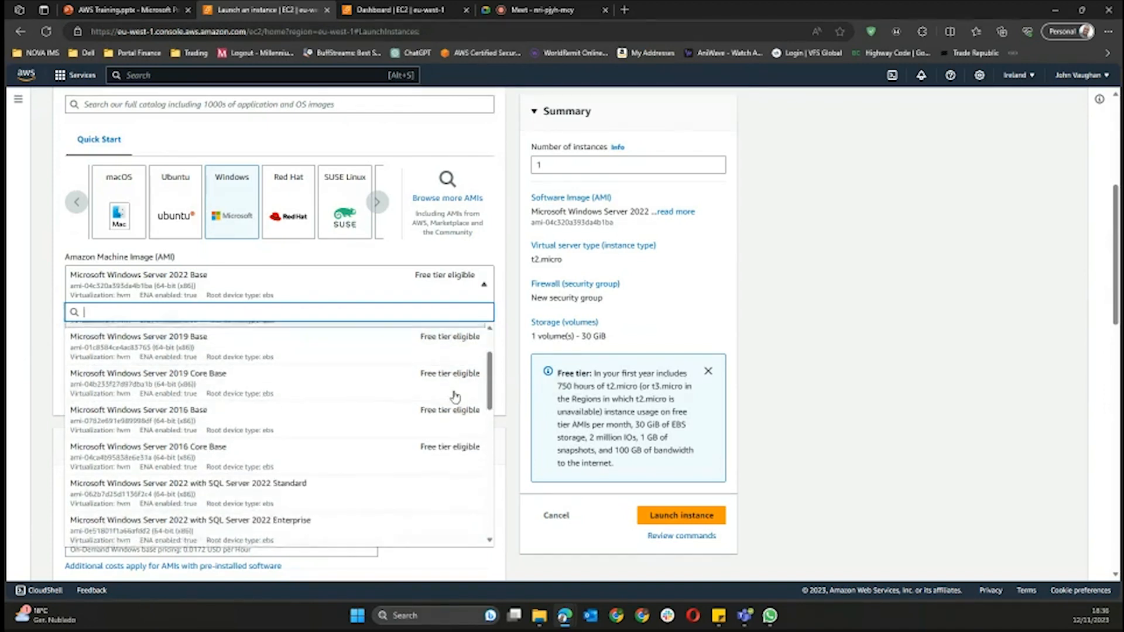
scroll(445, 377, "down", 4)
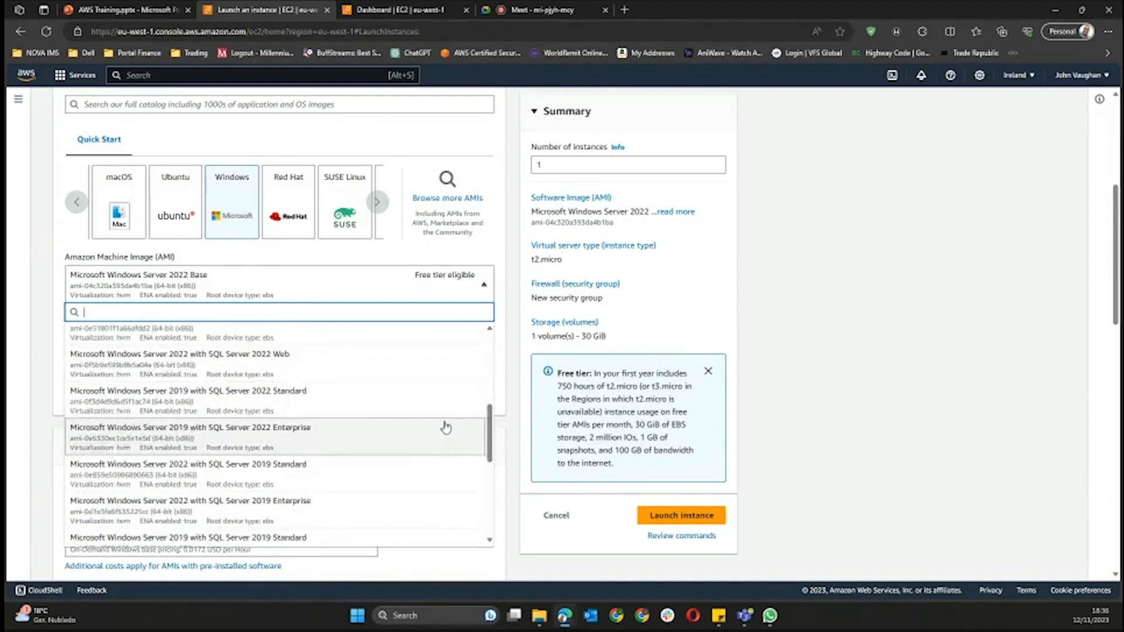
scroll(446, 426, "down", 4)
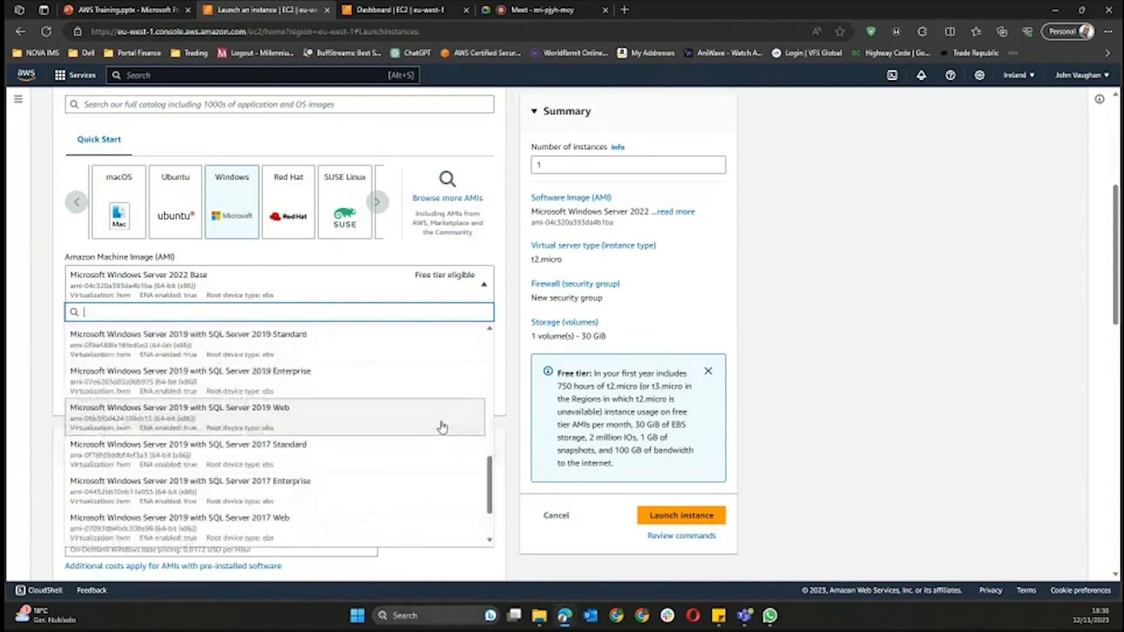
scroll(441, 427, "down", 5)
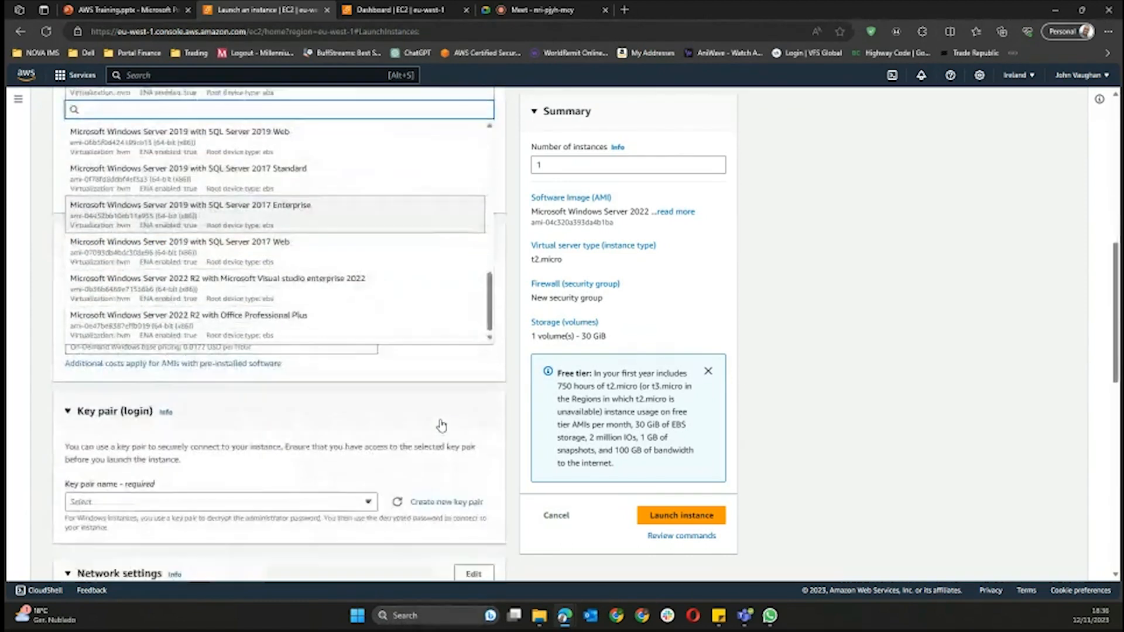
scroll(398, 373, "up", 6)
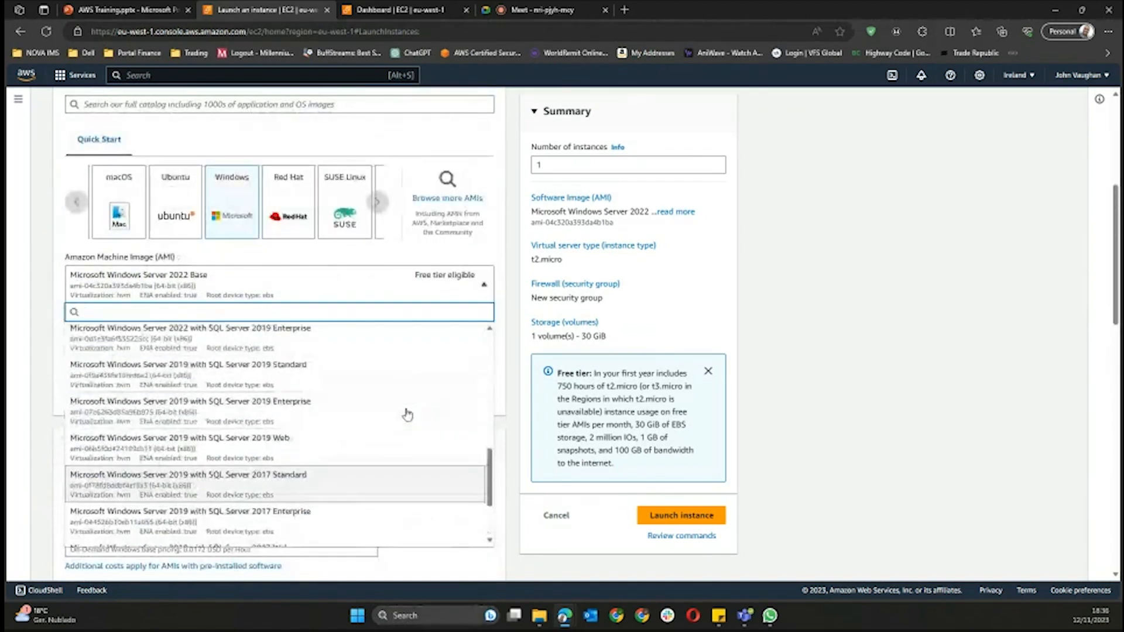
scroll(412, 405, "up", 8)
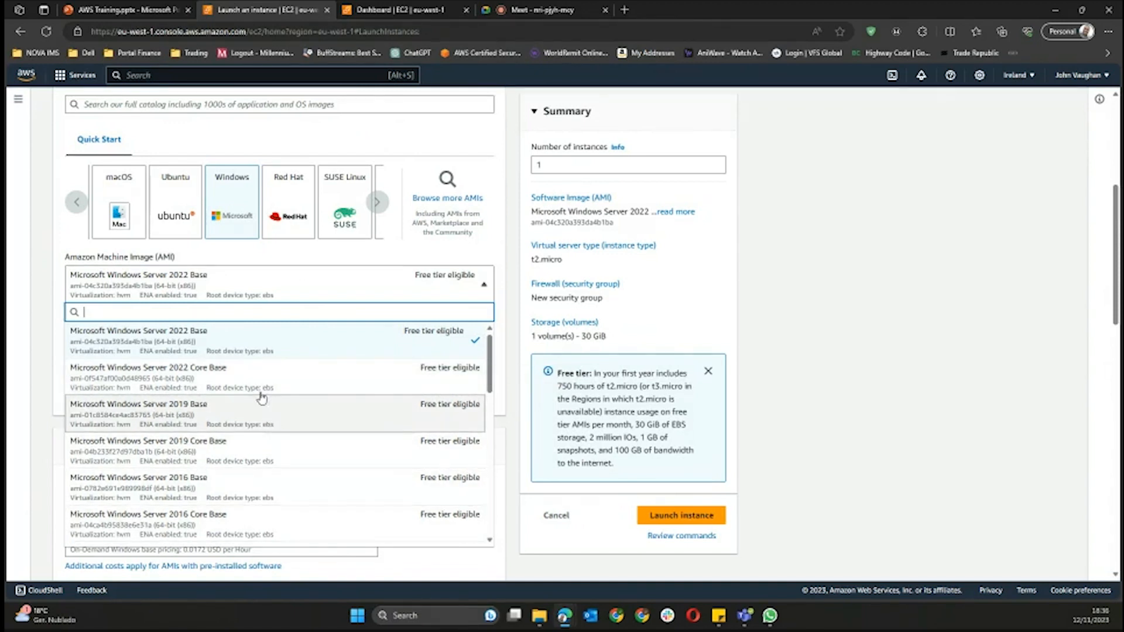
left_click(272, 420)
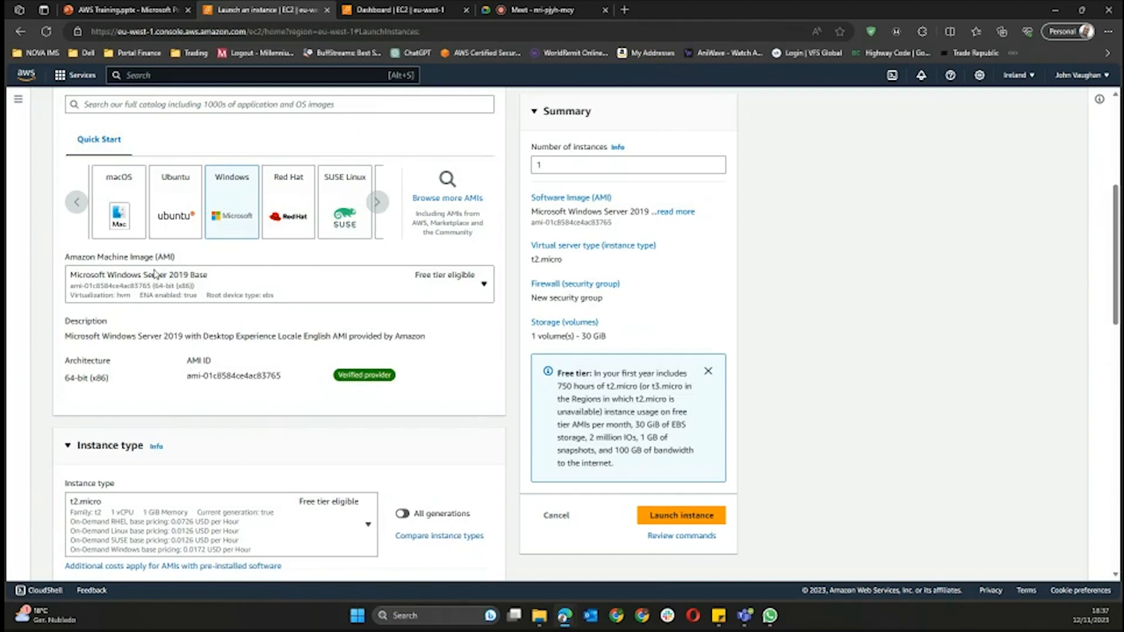
- Examine the available instance types, comparing their vCPU, memory and hourly pricing across the t2, t3 and c5 families
scroll(298, 346, "down", 2)
scroll(299, 346, "down", 1)
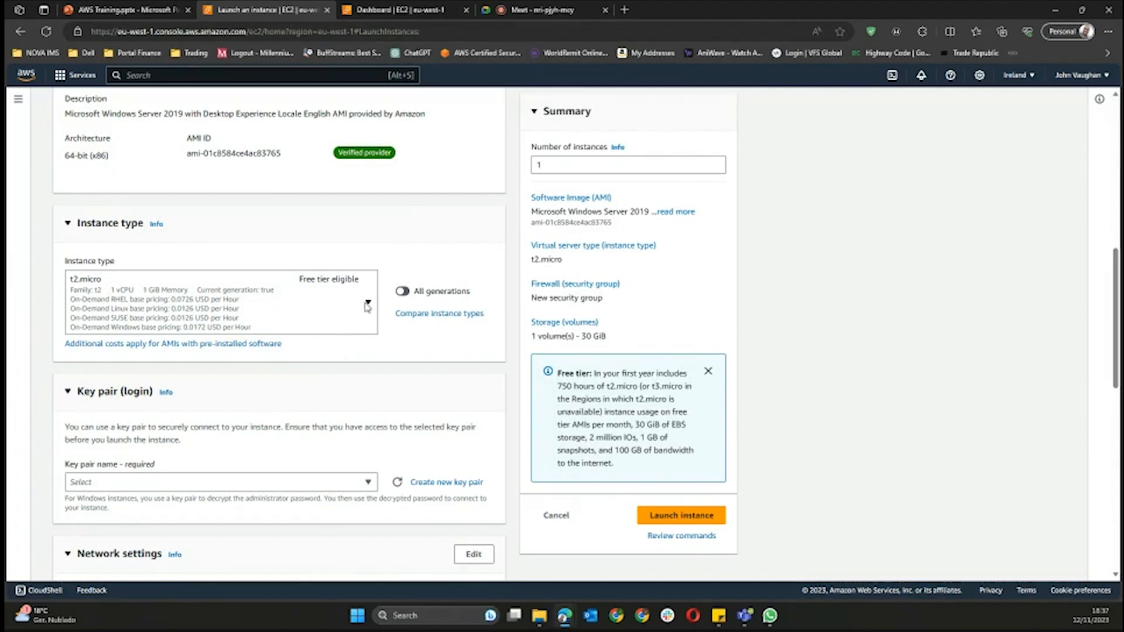
left_click(367, 304)
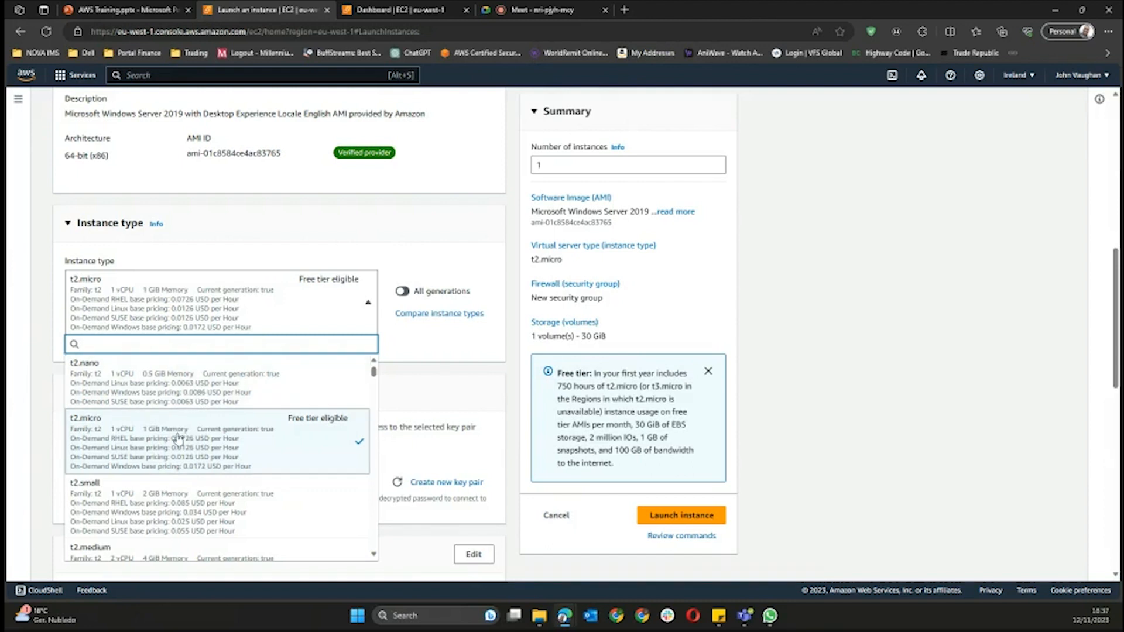
scroll(178, 451, "down", 1)
scroll(179, 452, "up", 1)
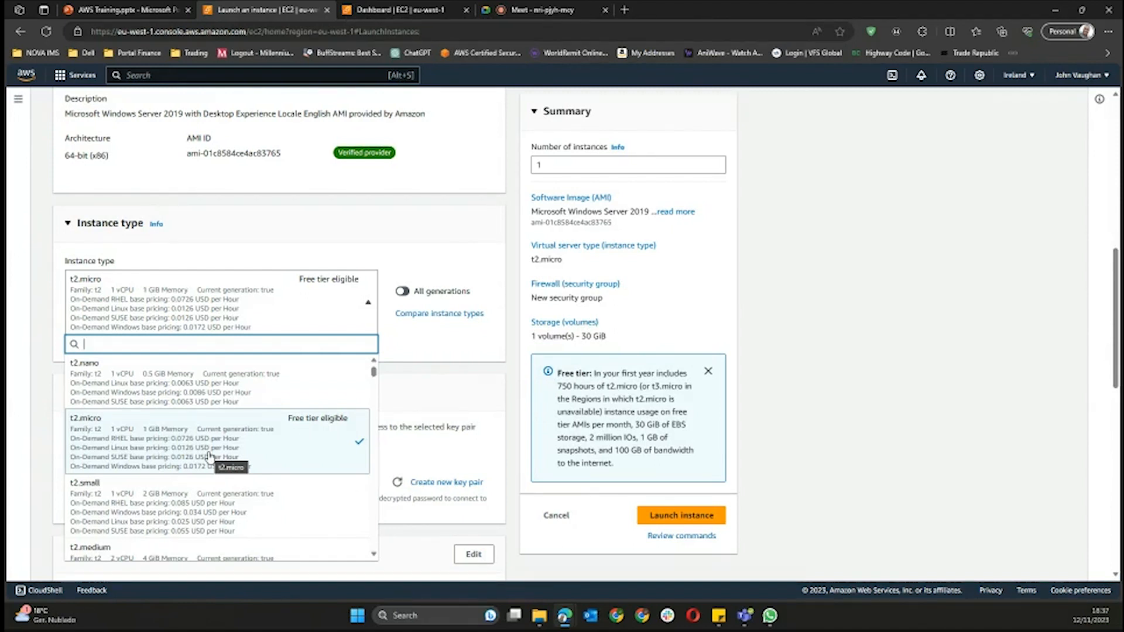
scroll(251, 450, "down", 3)
scroll(255, 447, "down", 1)
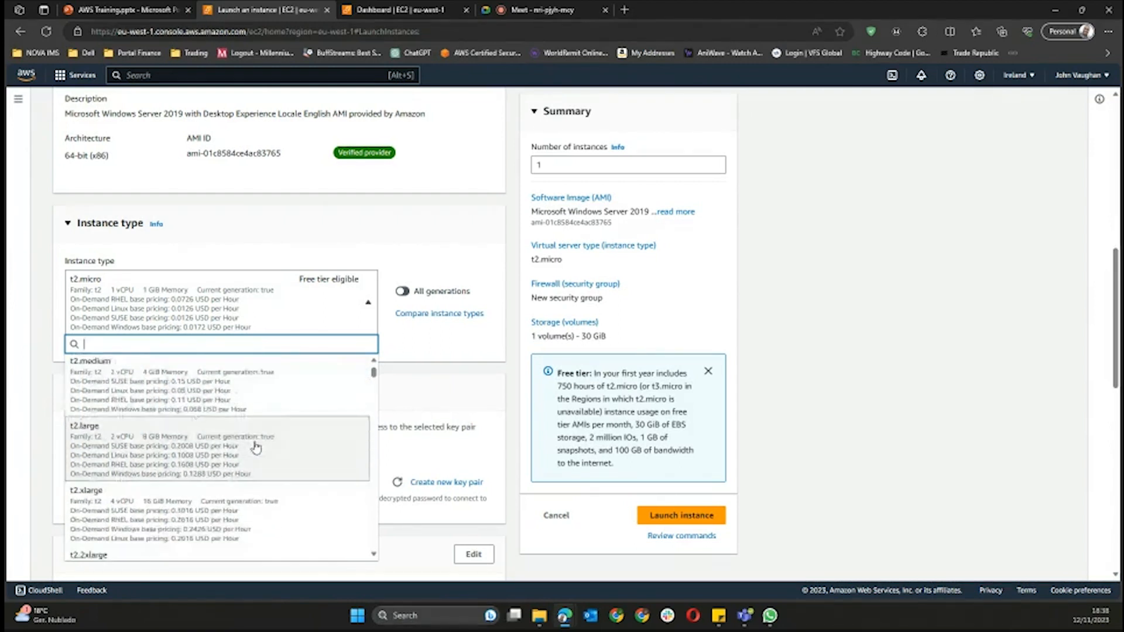
scroll(255, 447, "down", 4)
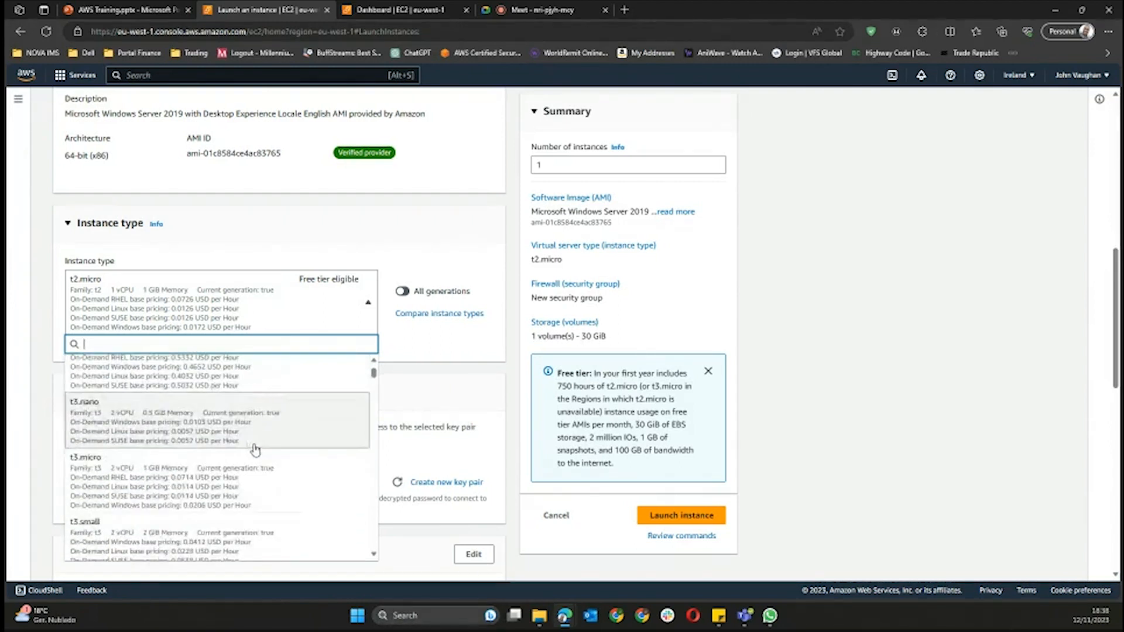
scroll(255, 449, "down", 3)
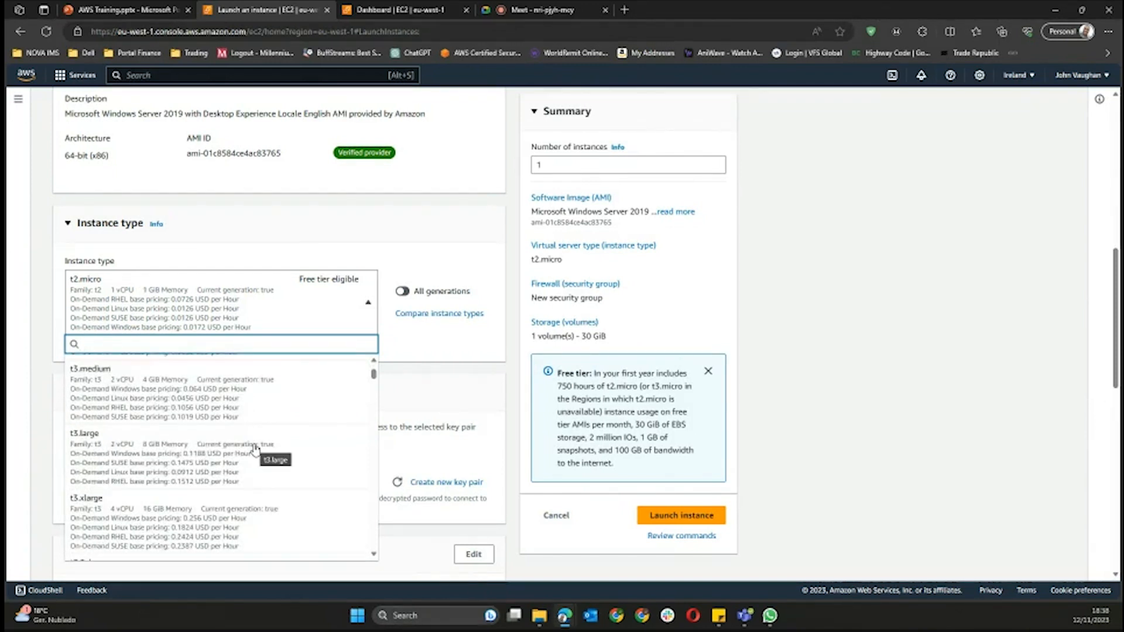
scroll(254, 449, "down", 8)
scroll(255, 450, "down", 5)
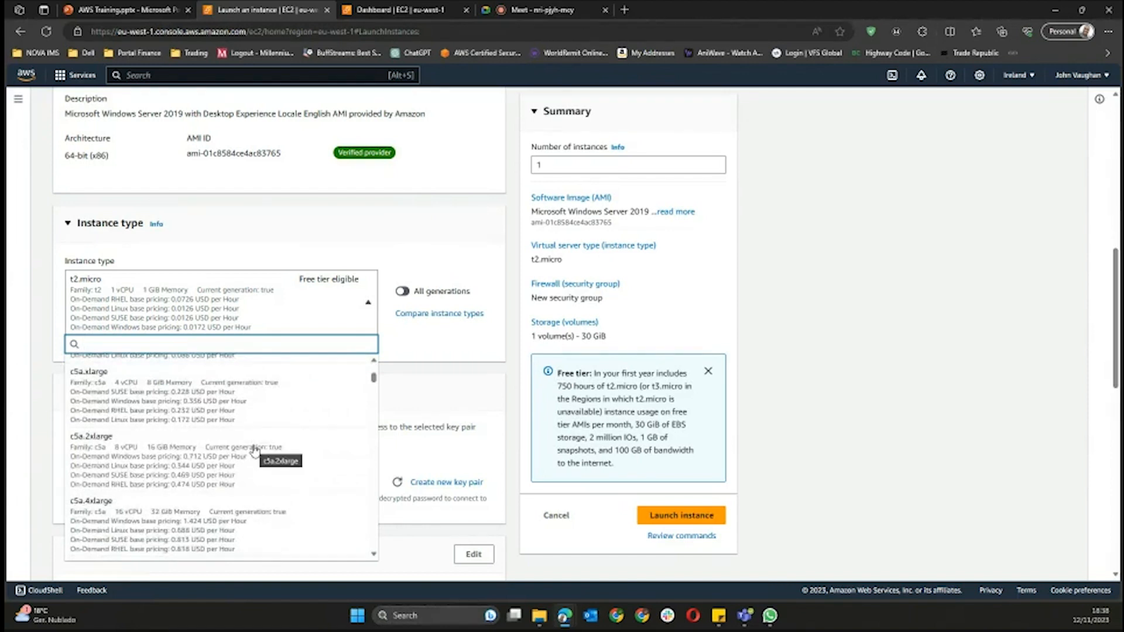
scroll(255, 450, "down", 5)
scroll(255, 452, "down", 5)
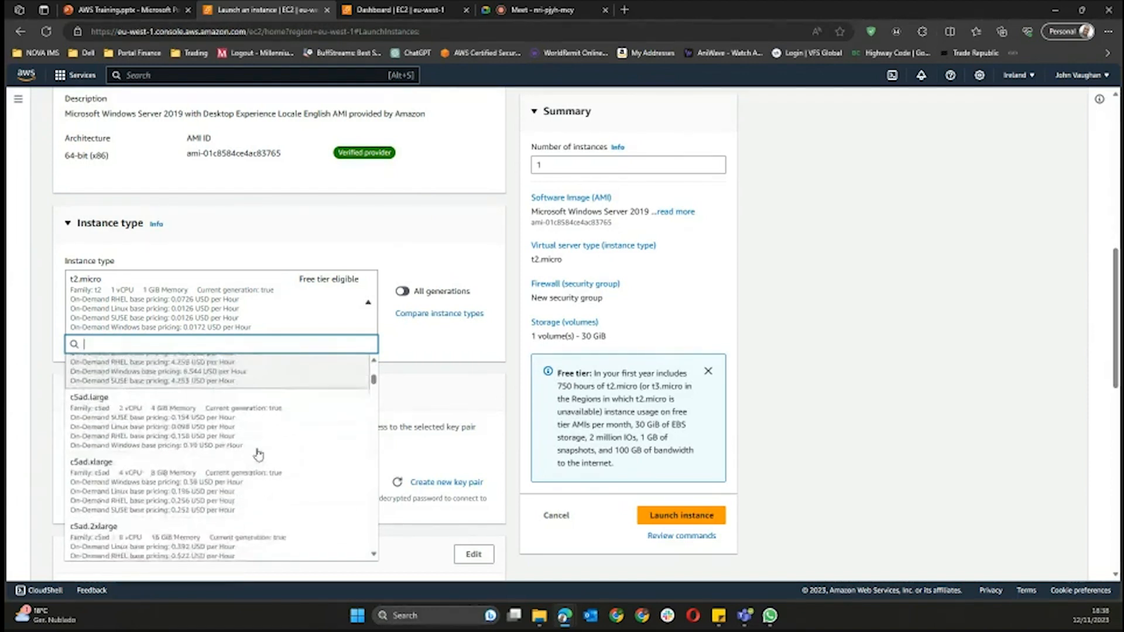
scroll(257, 456, "down", 1)
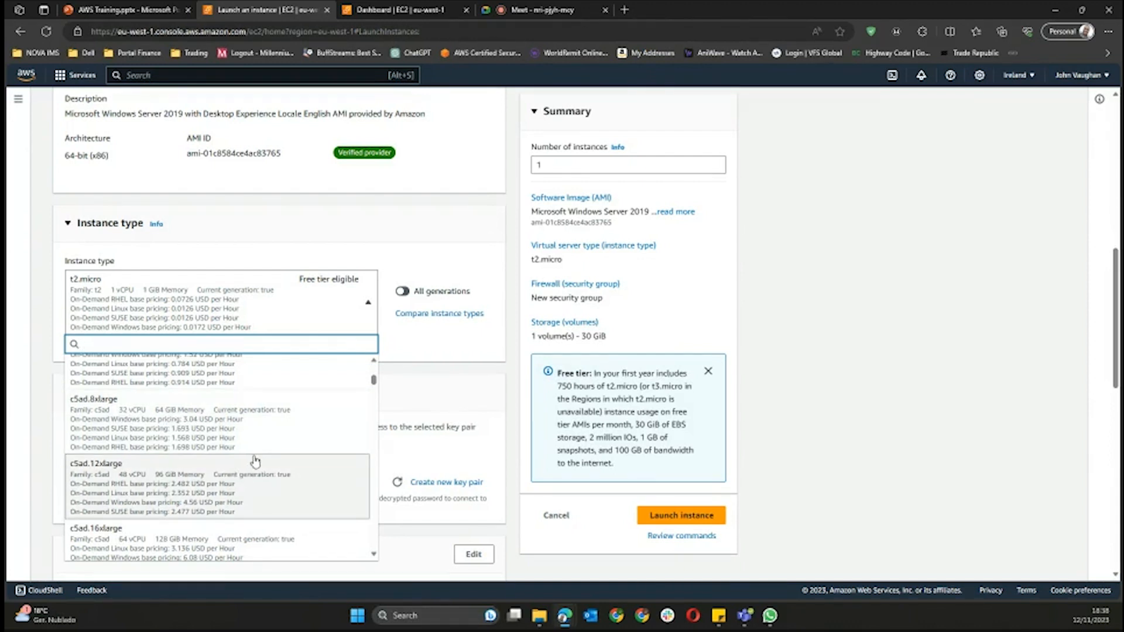
scroll(257, 456, "down", 3)
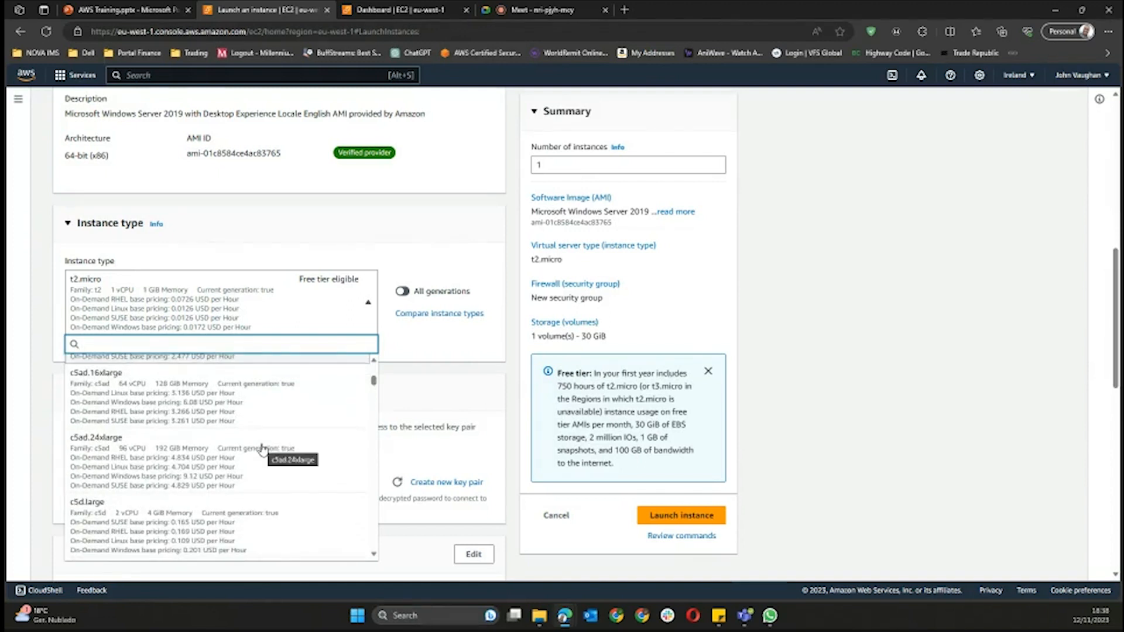
- Choose the free tier eligible t2.micro as the instance type
scroll(261, 449, "up", 5)
scroll(261, 450, "up", 5)
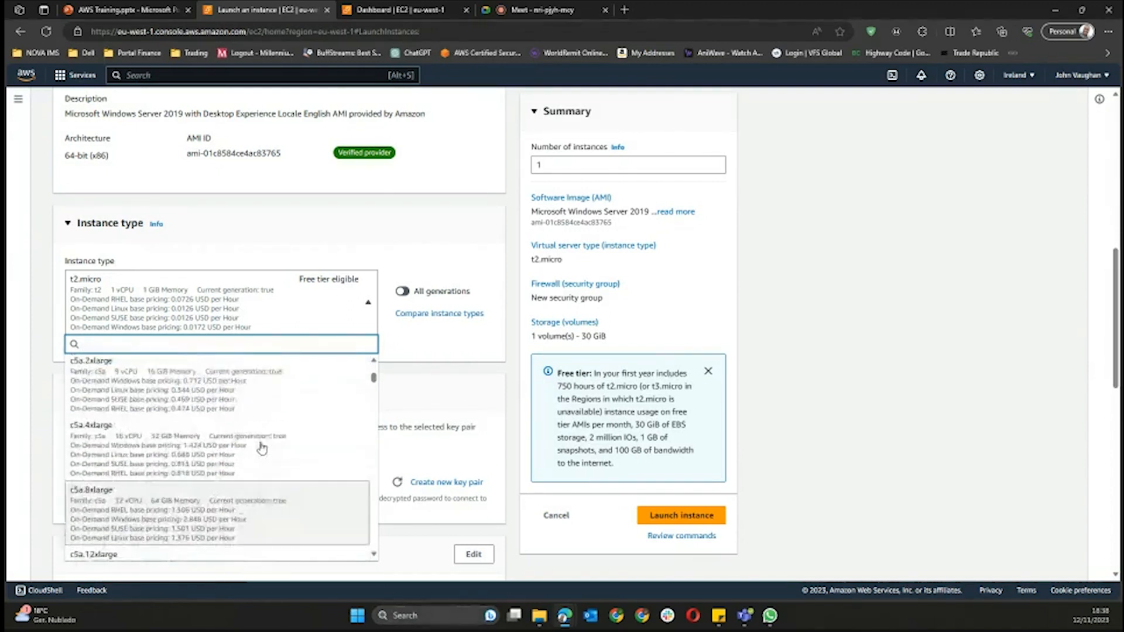
scroll(262, 448, "up", 10)
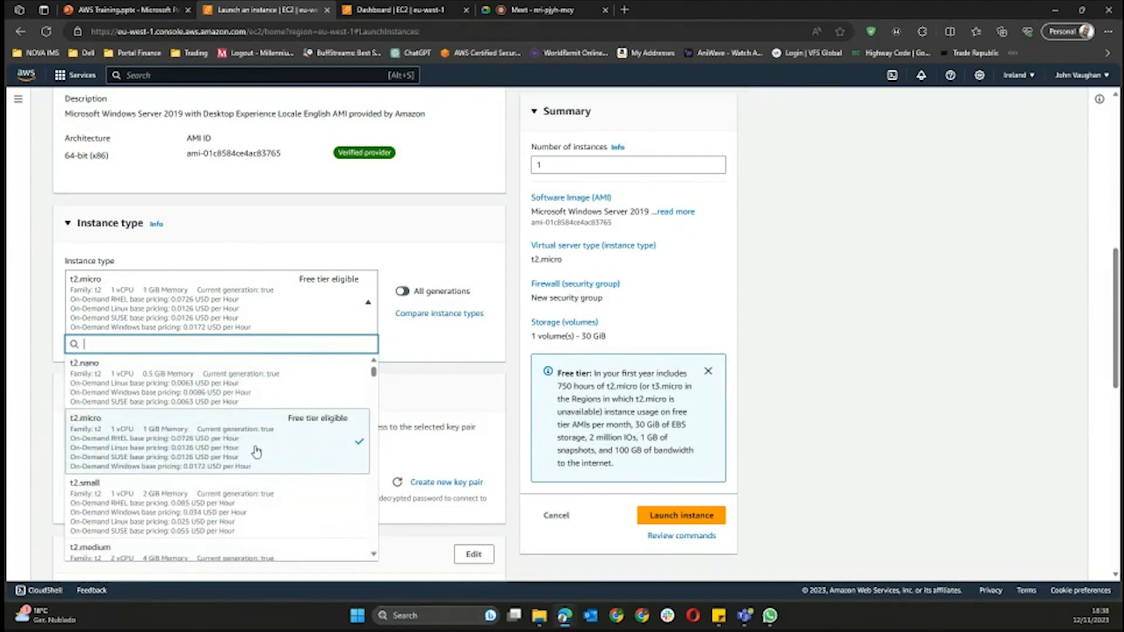
left_click(255, 452)
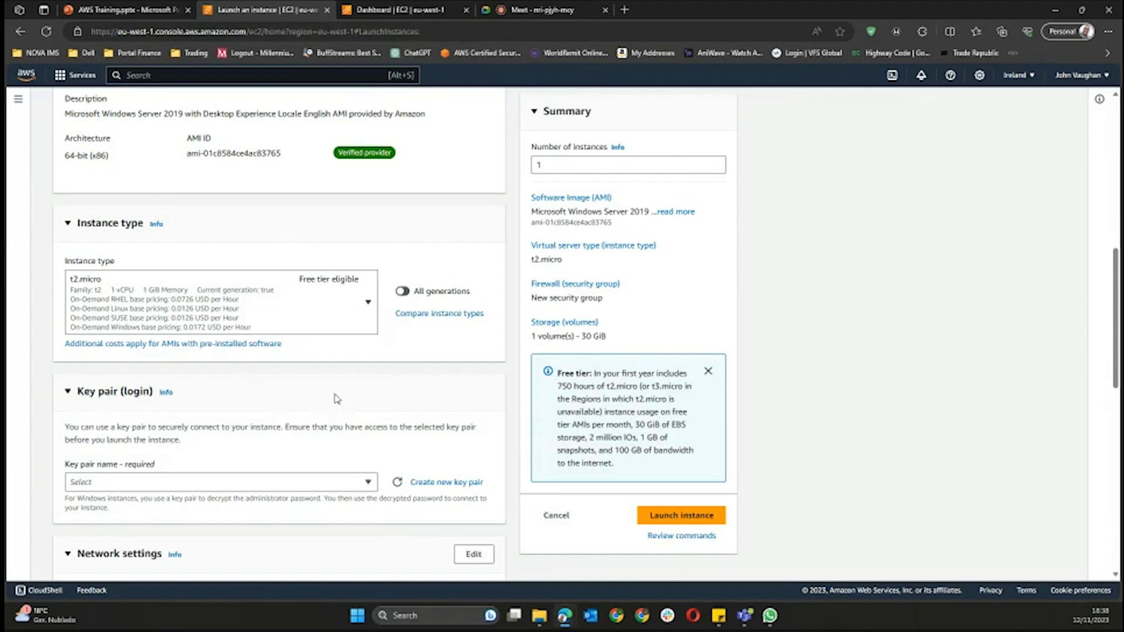
- Create an RSA key pair named TrainingKey2 in .pem format for the instance login and dismiss the downloads list
scroll(368, 370, "down", 3)
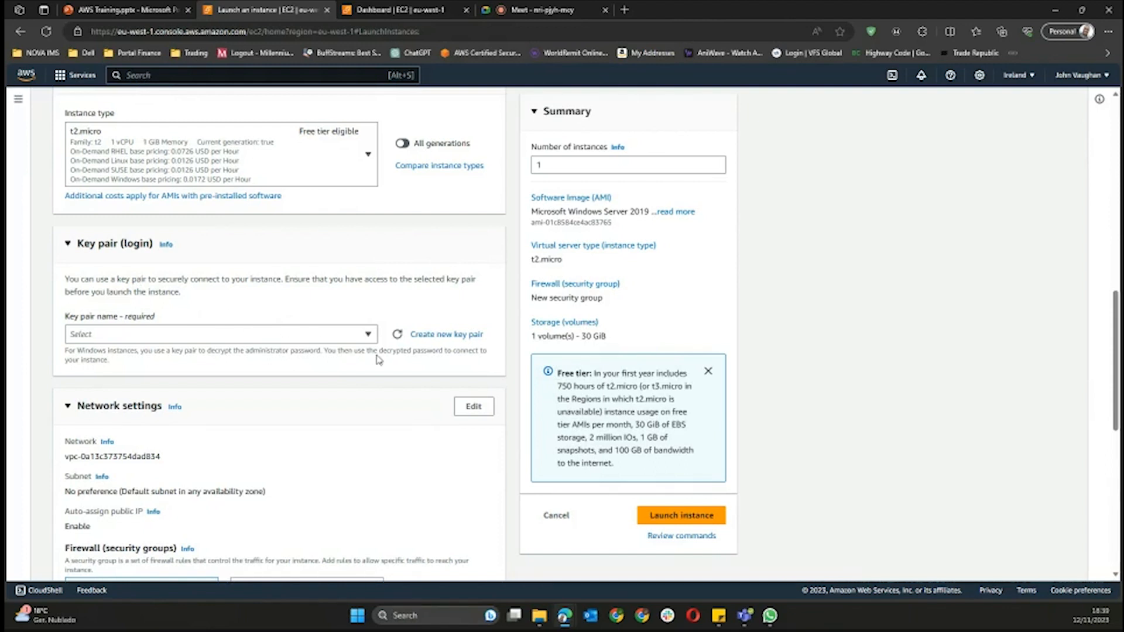
left_click(367, 335)
left_click(369, 336)
left_click(451, 335)
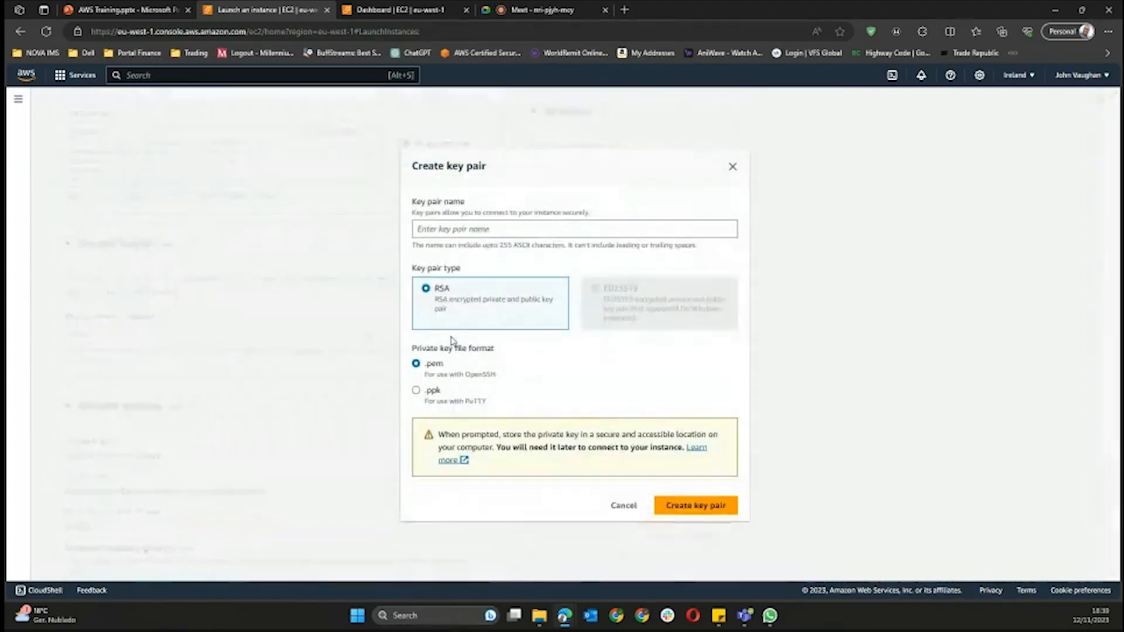
left_click(557, 229)
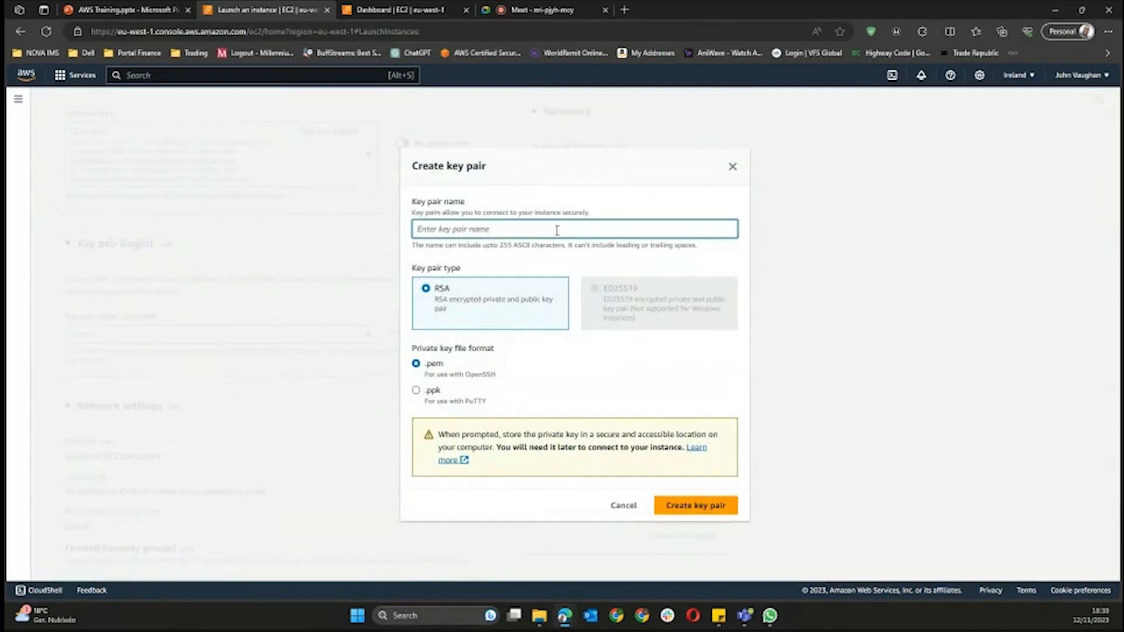
type("Training")
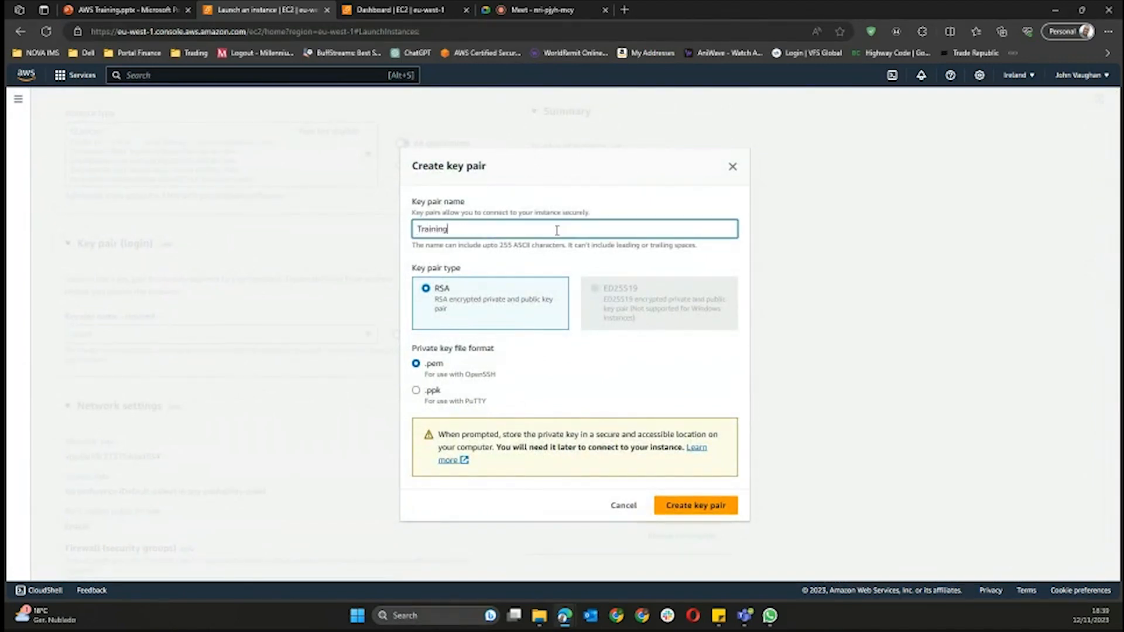
type("Key2")
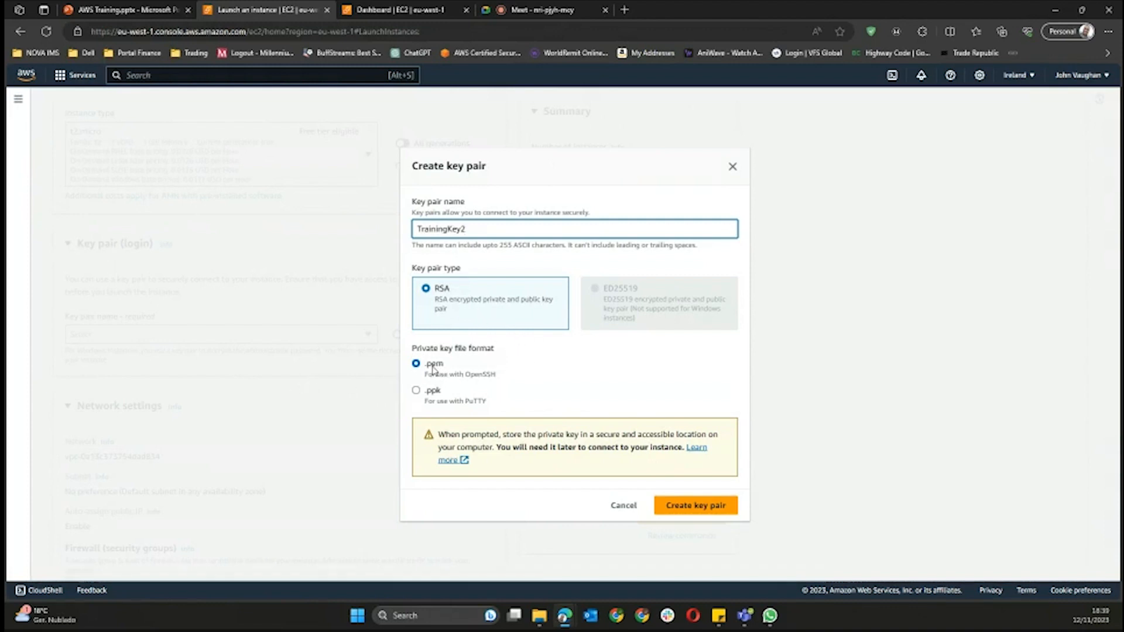
left_click(695, 510)
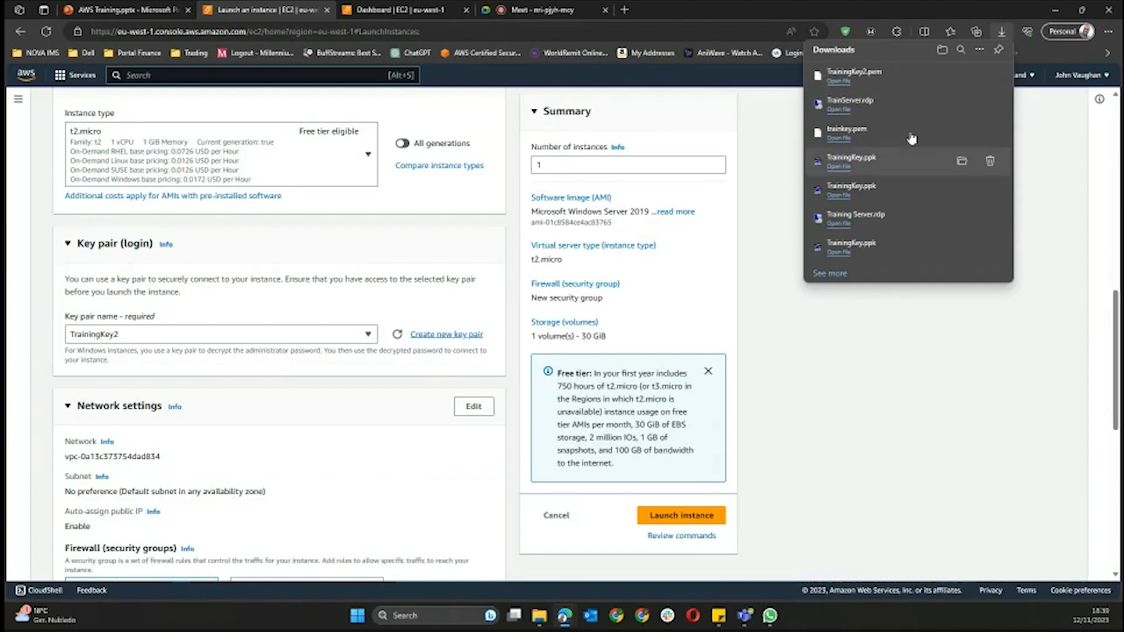
left_click(897, 315)
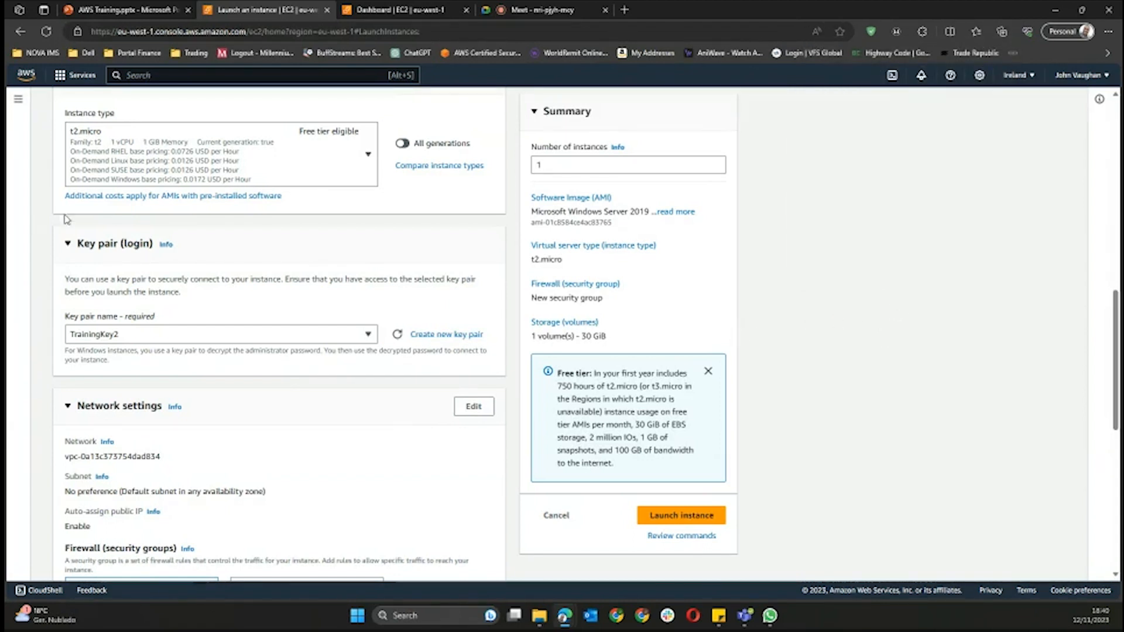
- Review the instance's network settings, including the VPC, and consult the networking guidance on the use cases
scroll(345, 213, "down", 5)
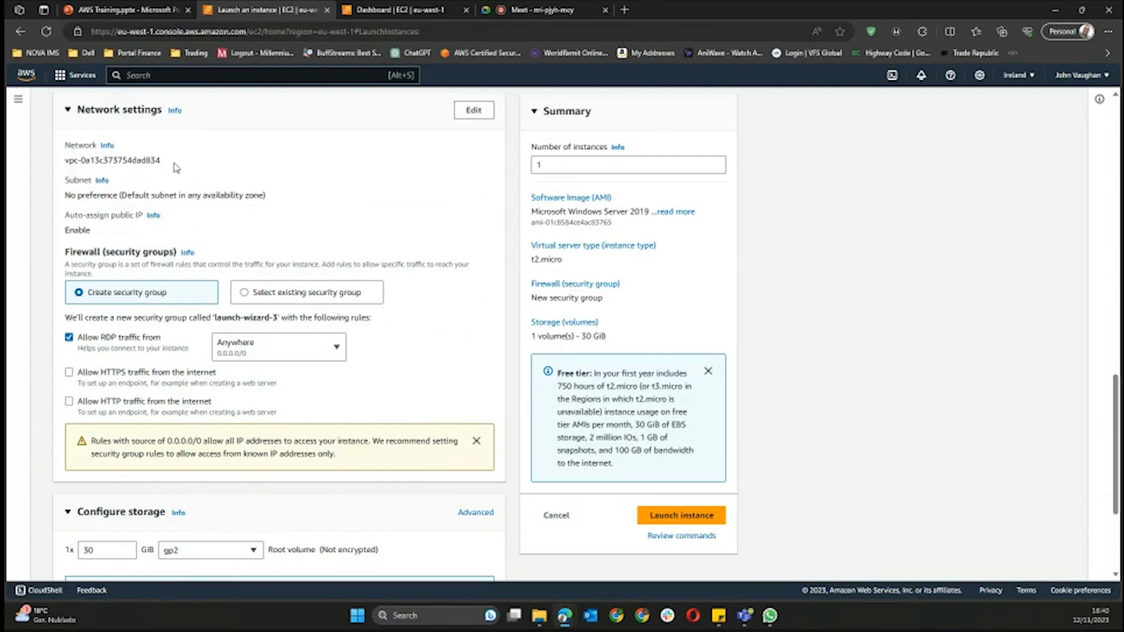
left_click_drag(166, 163, 68, 166)
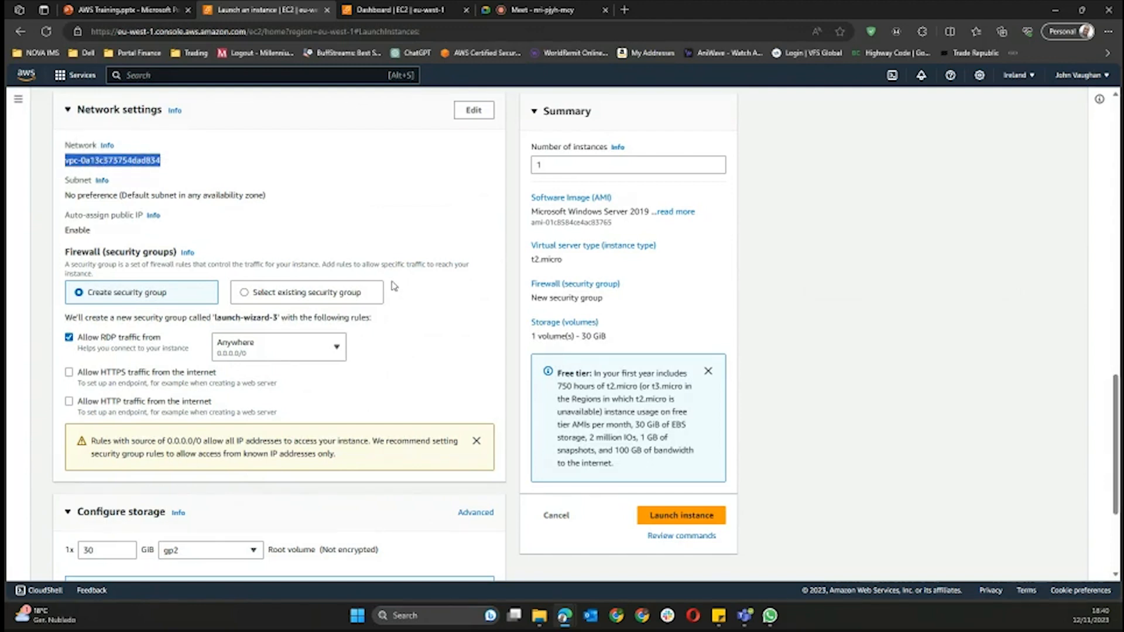
left_click(308, 228)
scroll(309, 226, "up", 3)
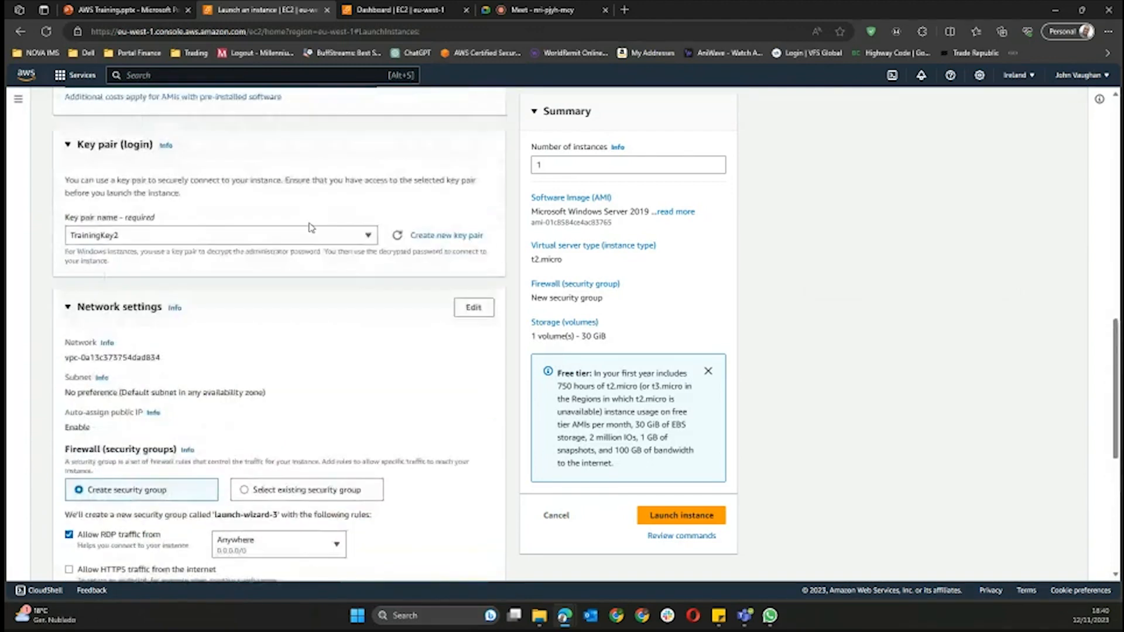
scroll(311, 227, "down", 2)
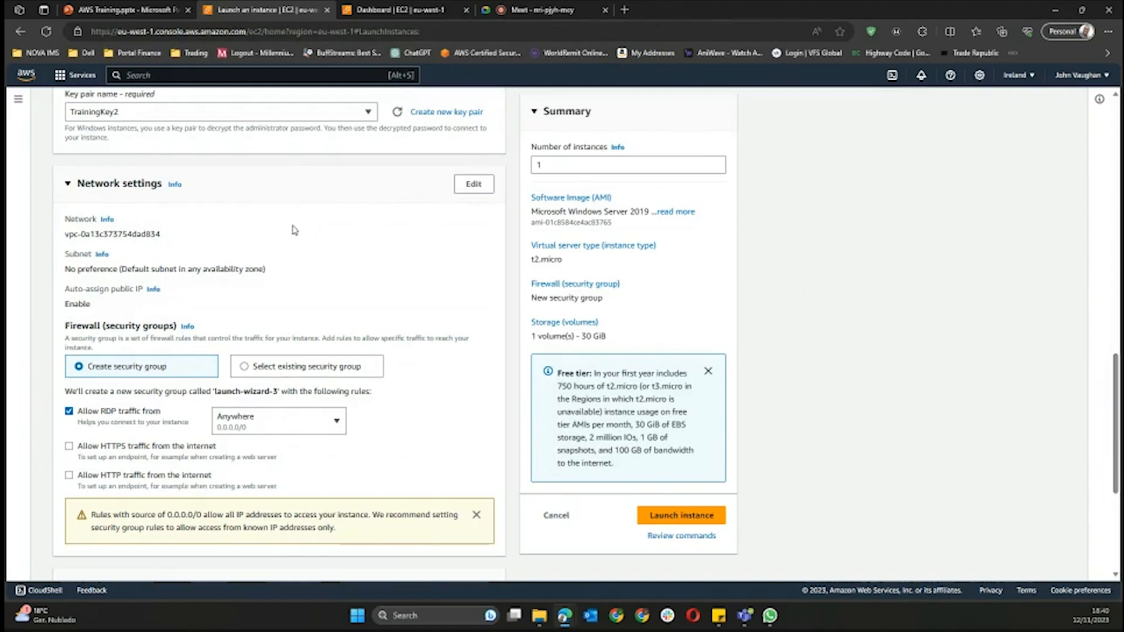
left_click(107, 219)
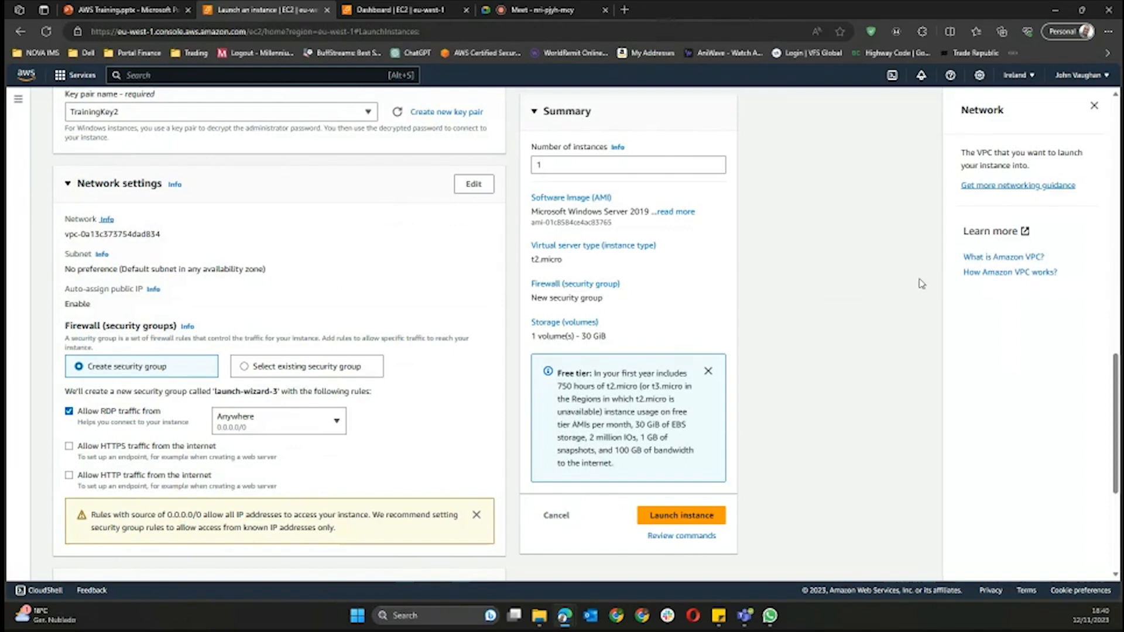
left_click(1019, 187)
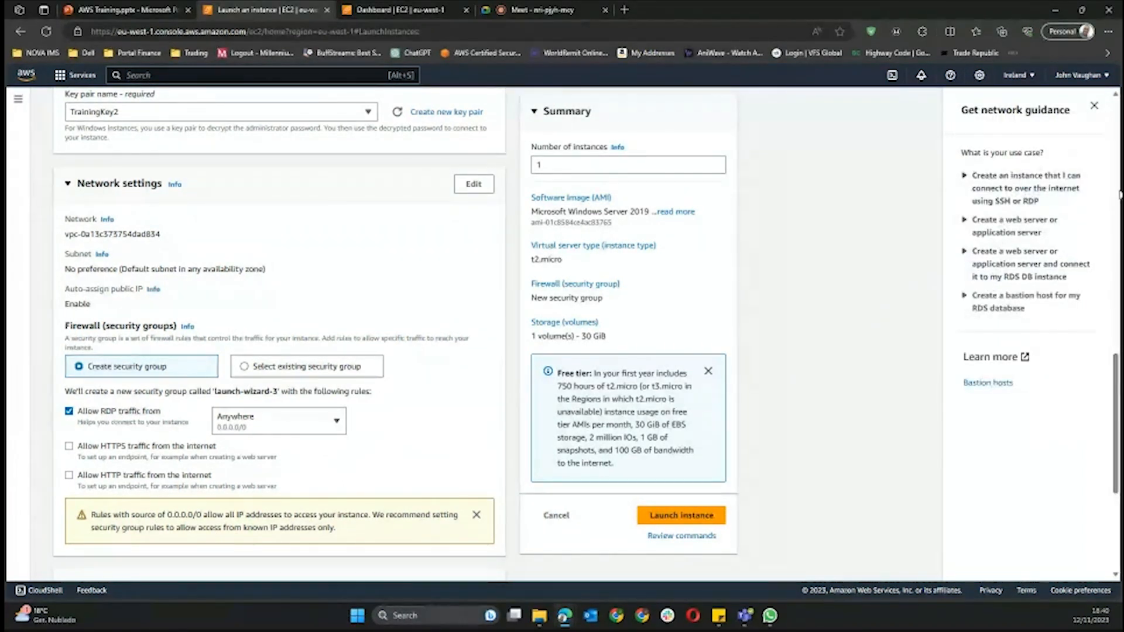
left_click(1093, 106)
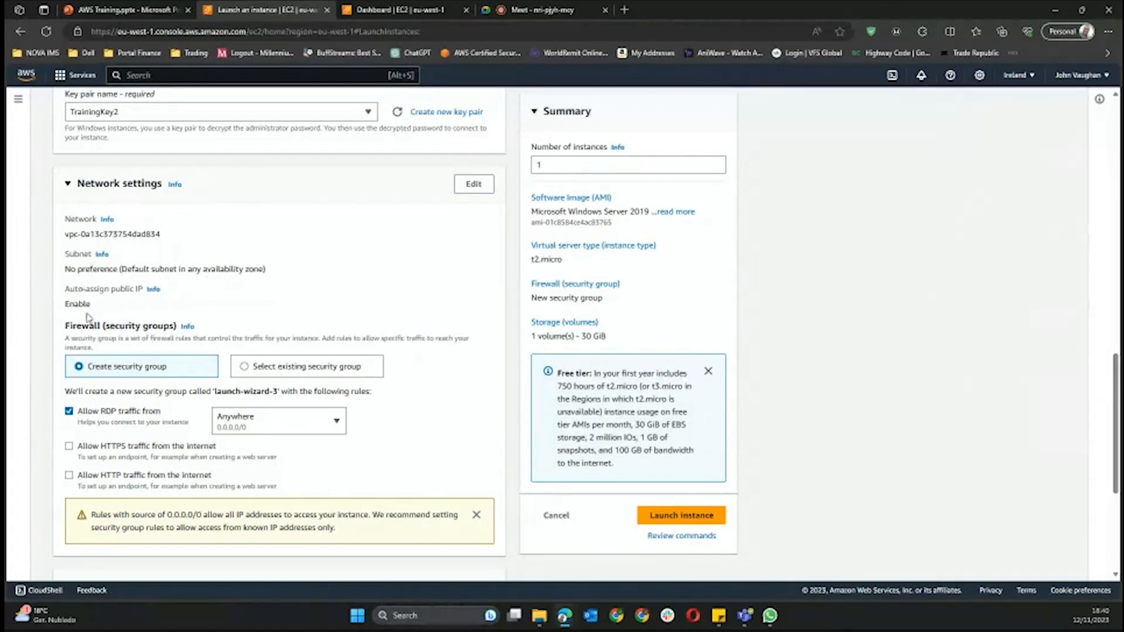
- Inspect the firewall settings and the source options available for the rule allowing RDP traffic
scroll(174, 312, "down", 1)
scroll(175, 312, "down", 1)
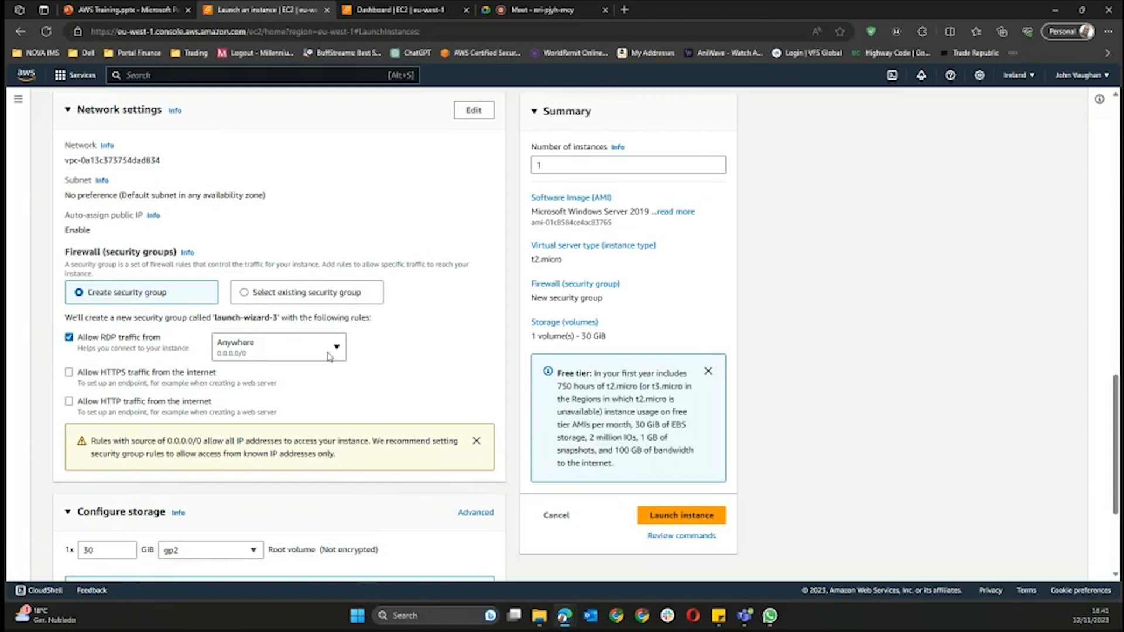
left_click(335, 349)
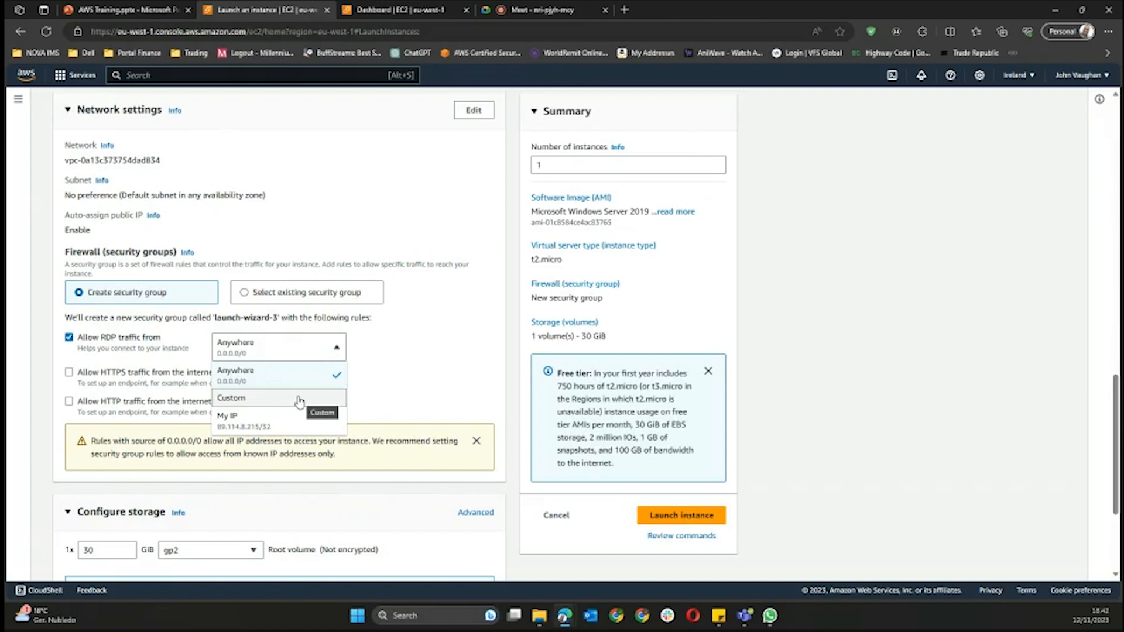
left_click(427, 348)
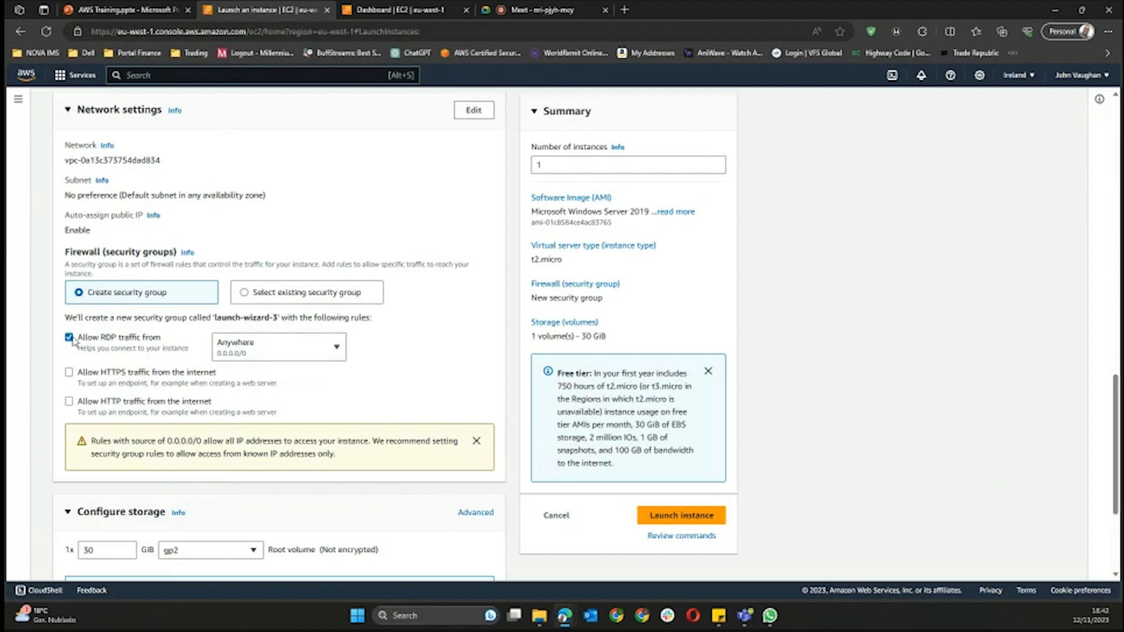
- Check the storage configuration and launch the configured instance
scroll(407, 357, "down", 3)
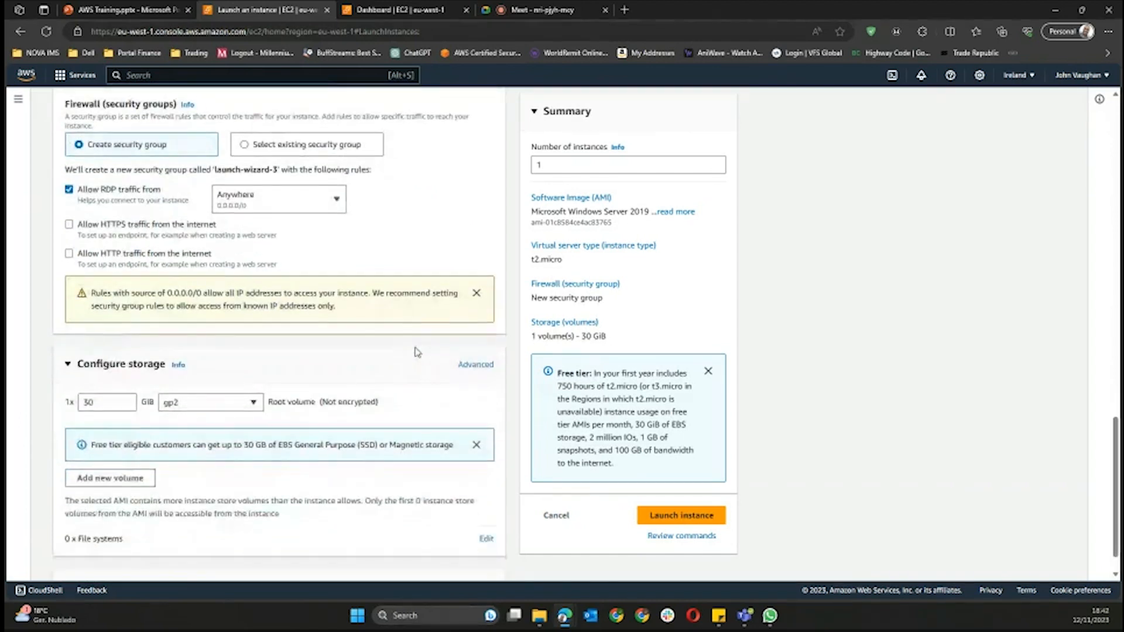
scroll(416, 351, "down", 1)
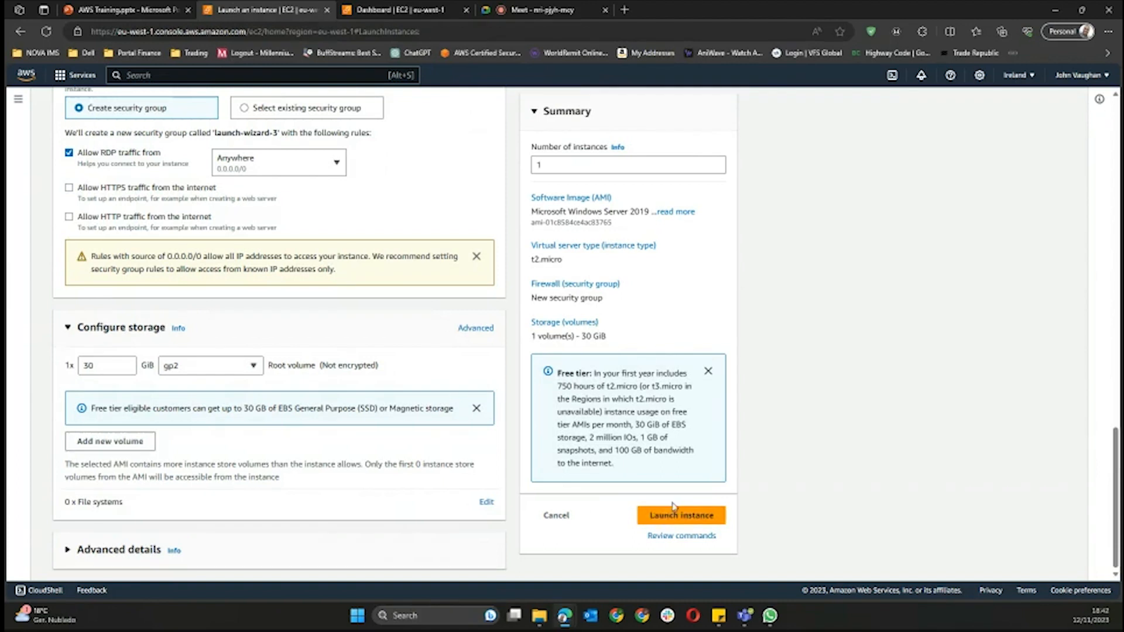
scroll(679, 518, "up", 1)
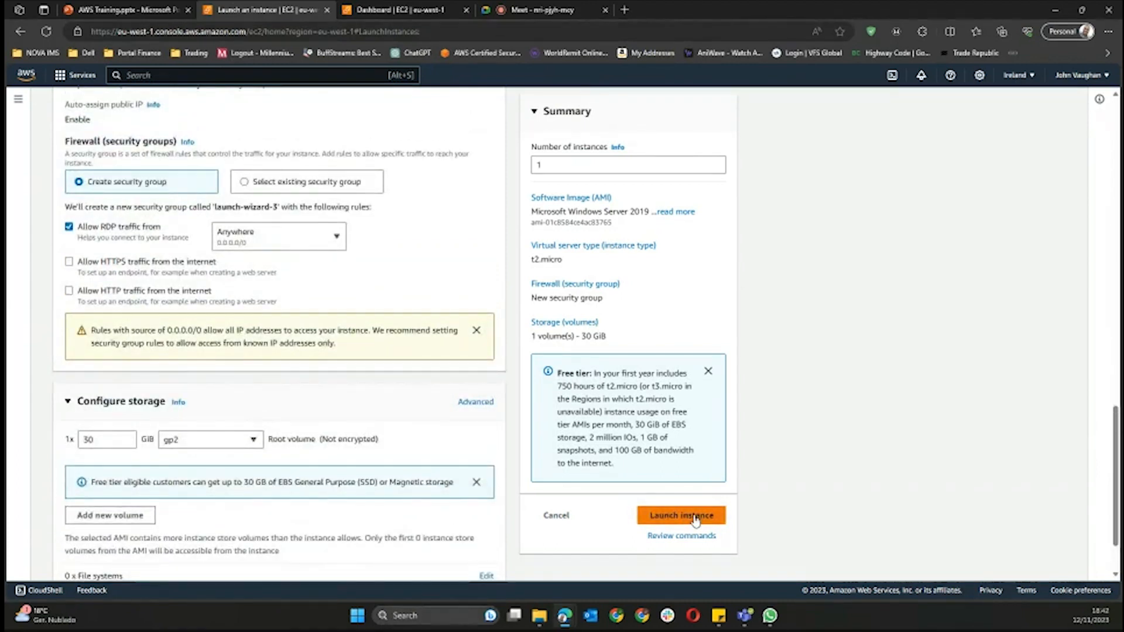
left_click(695, 518)
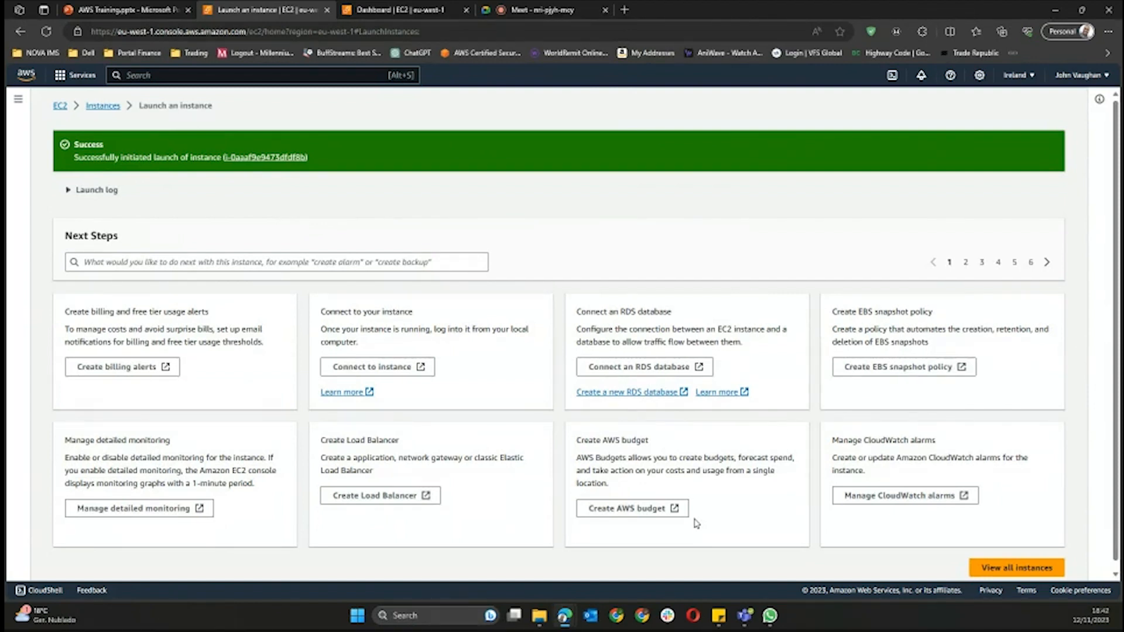
- Open the list of instances and start the stopped TrainServer instance
scroll(719, 461, "down", 1)
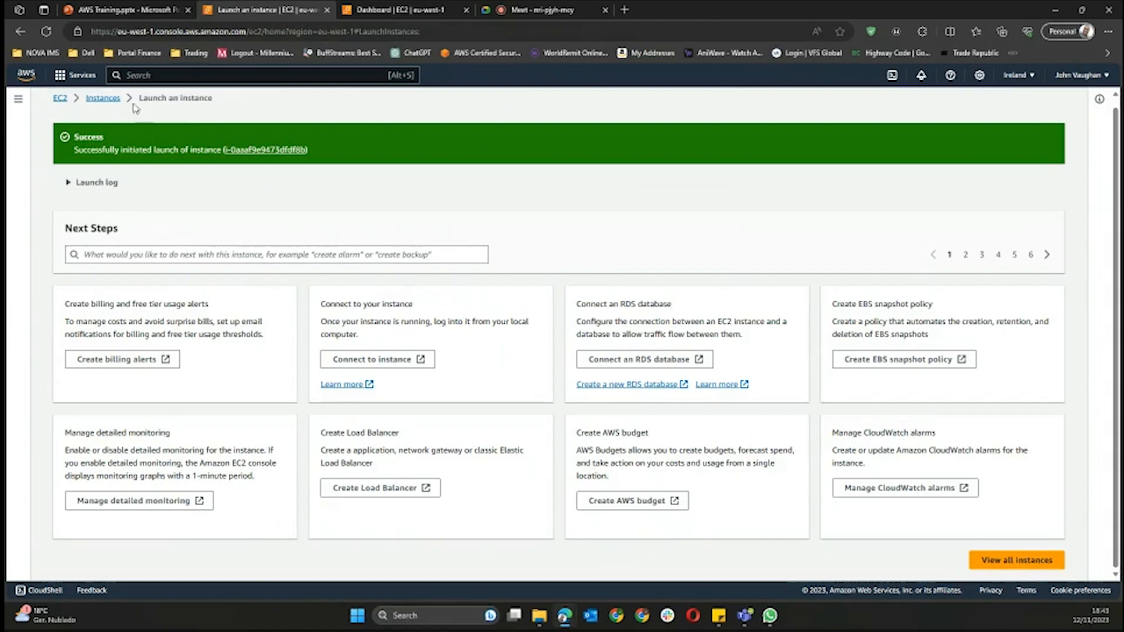
left_click(103, 97)
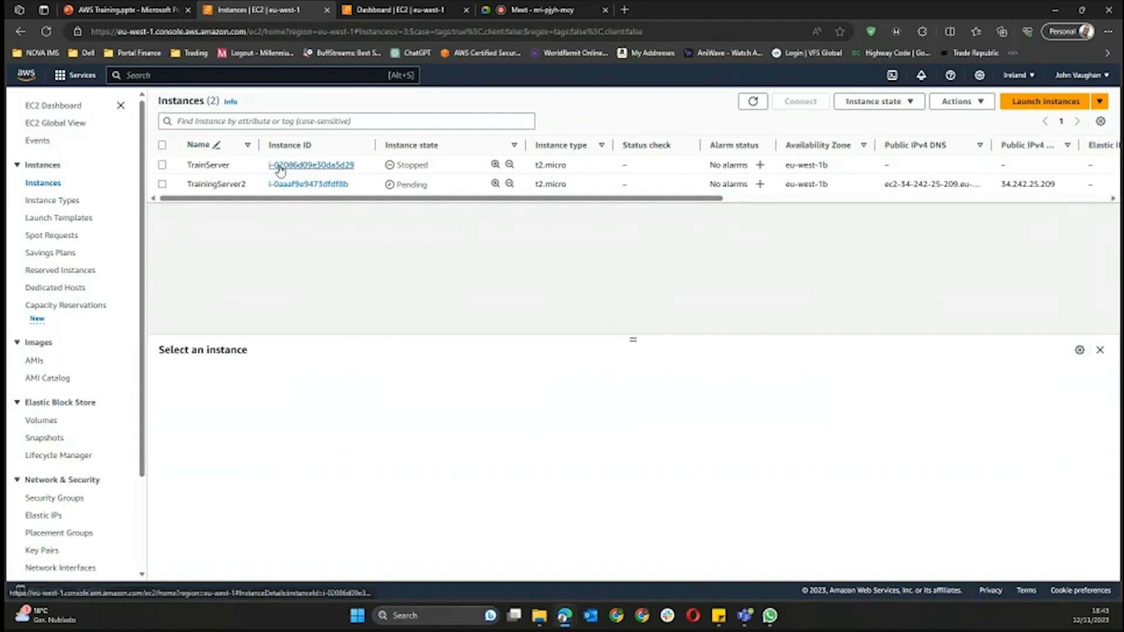
left_click(162, 165)
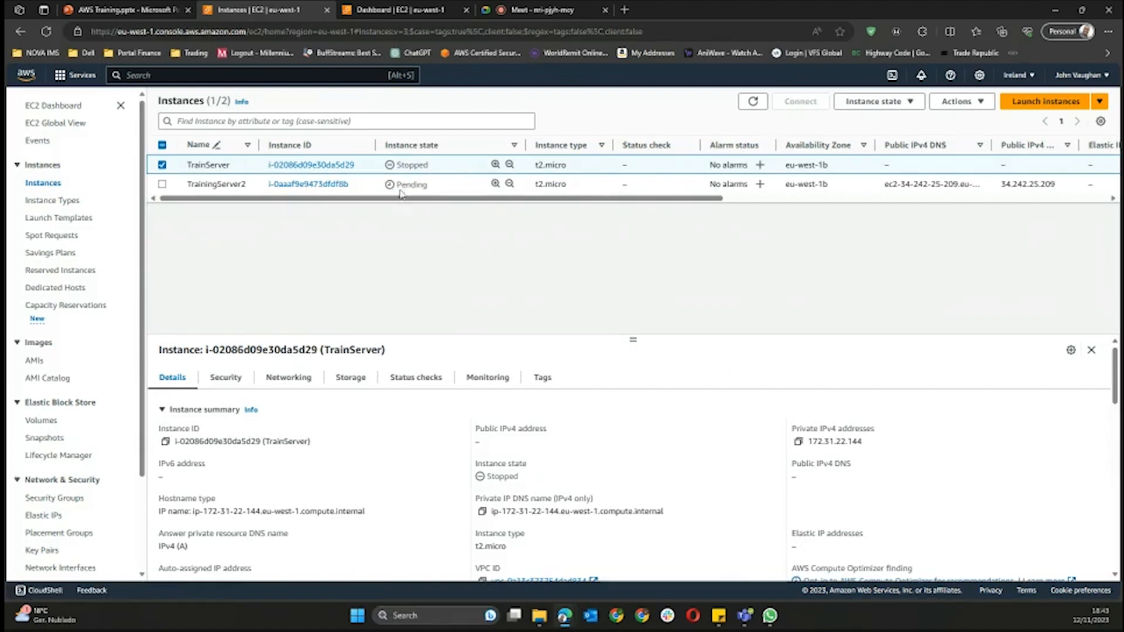
left_click_drag(431, 187, 403, 195)
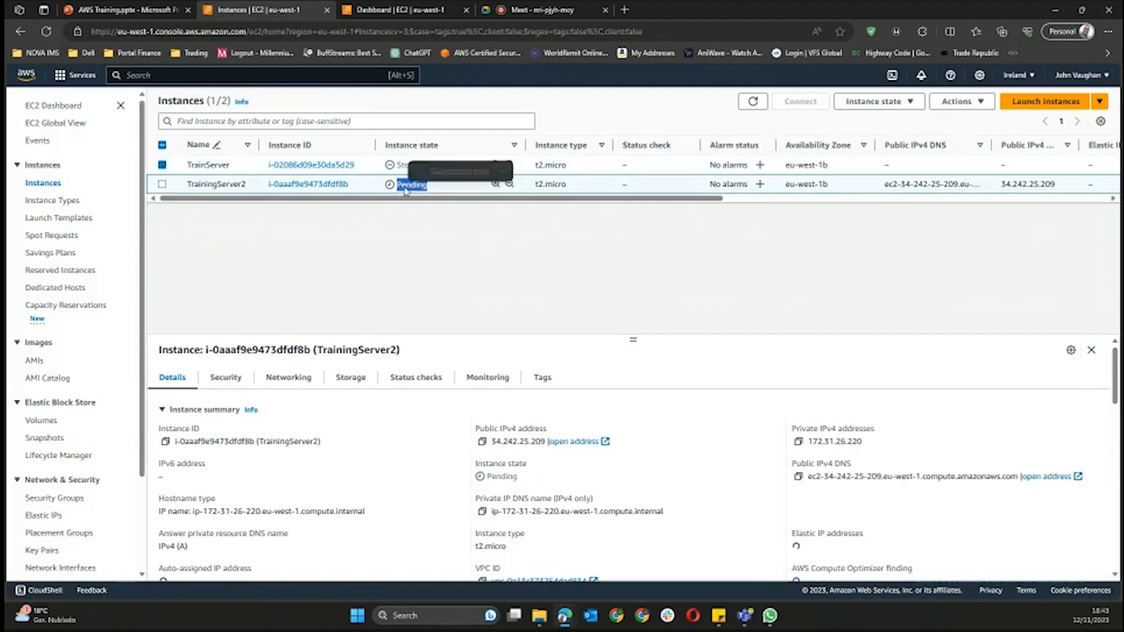
left_click(403, 225)
left_click(162, 165)
left_click(162, 184)
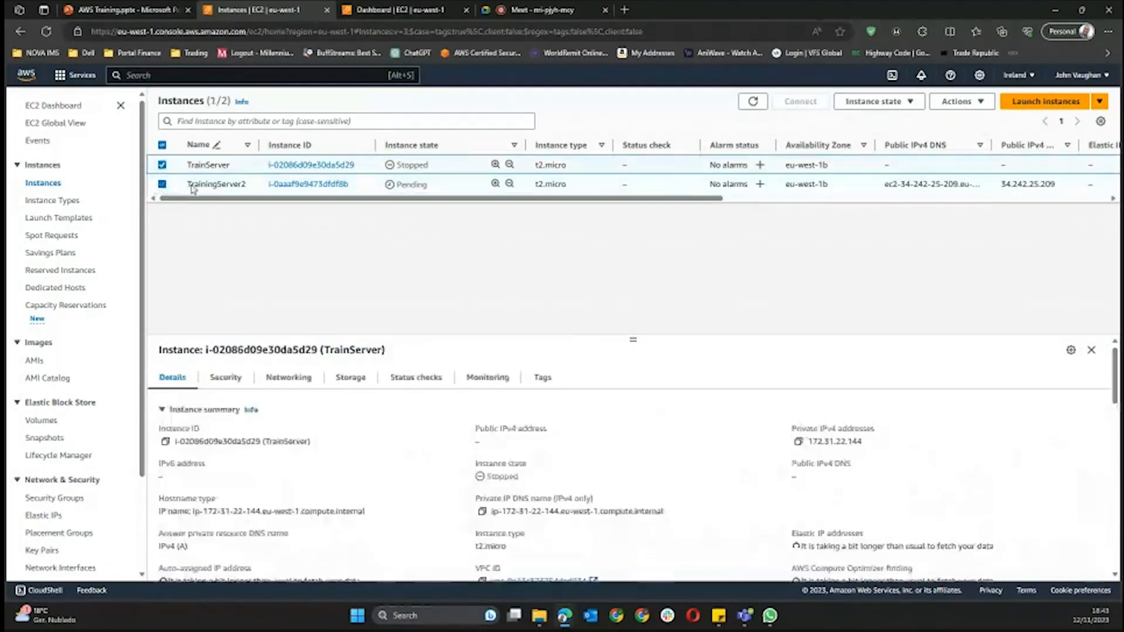
left_click(906, 102)
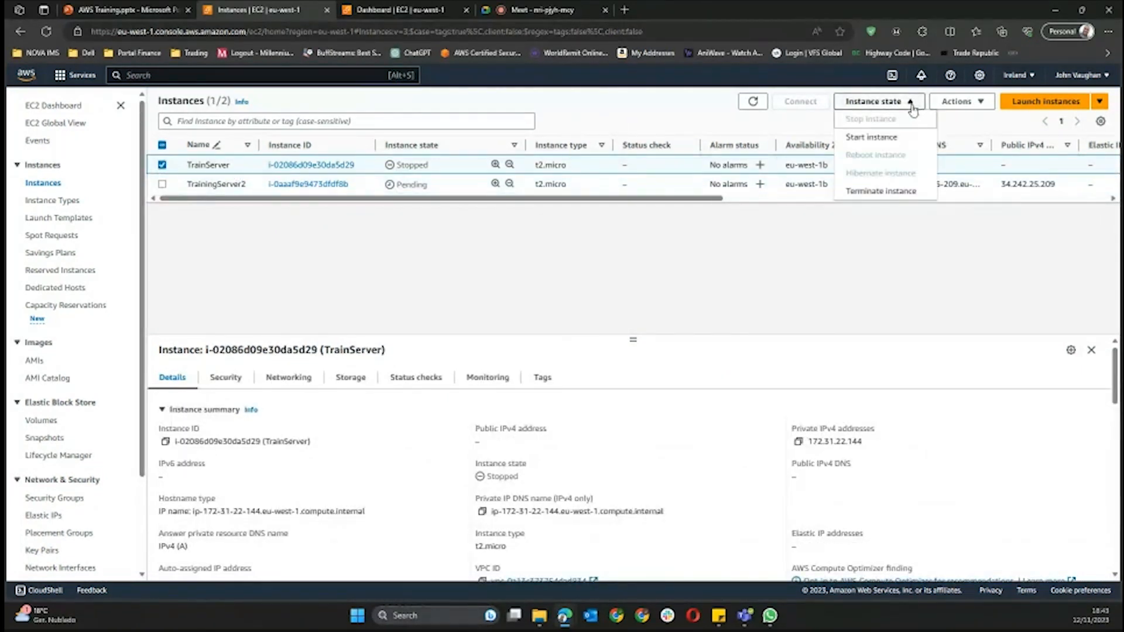
left_click(877, 138)
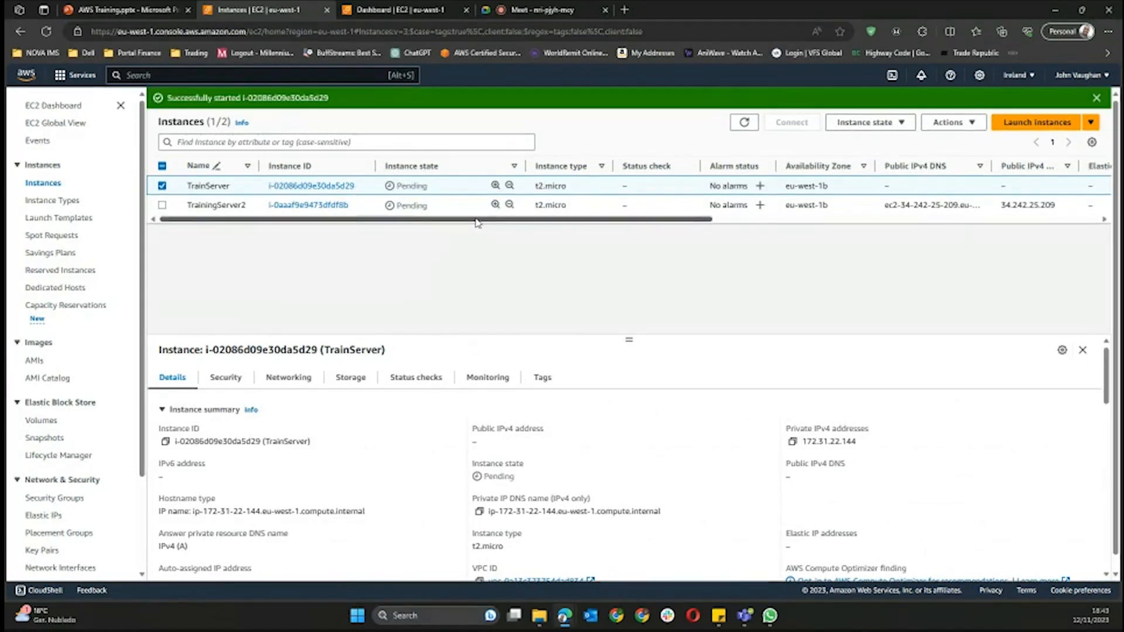
- Enlarge the instance details pane and make TrainingServer2 the only selected instance
left_click_drag(480, 222, 433, 230)
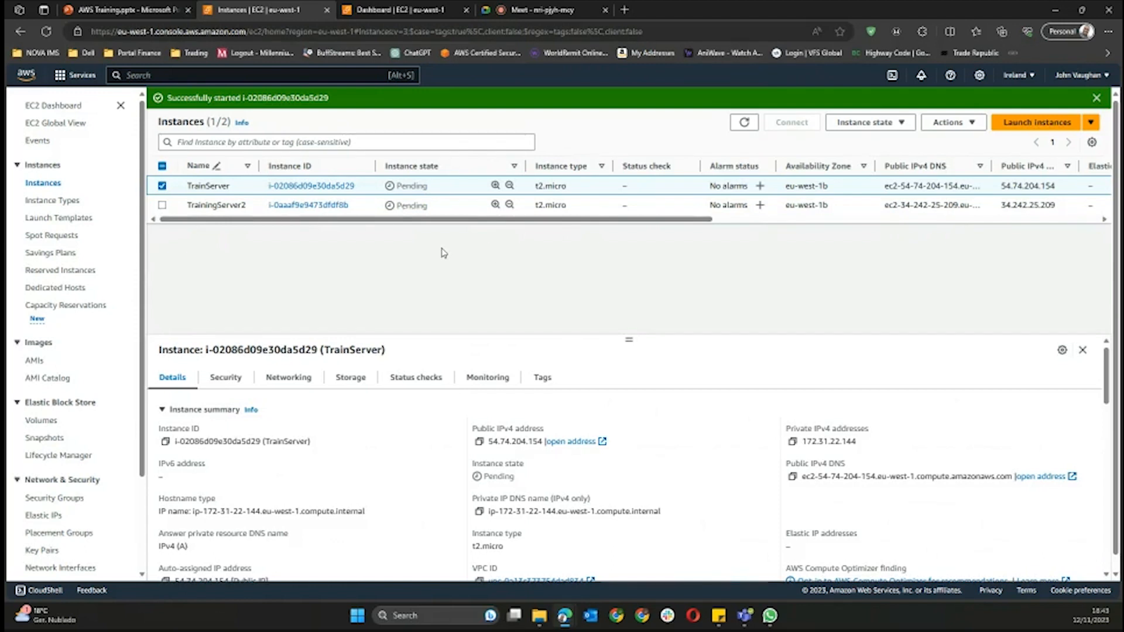
scroll(445, 264, "down", 1)
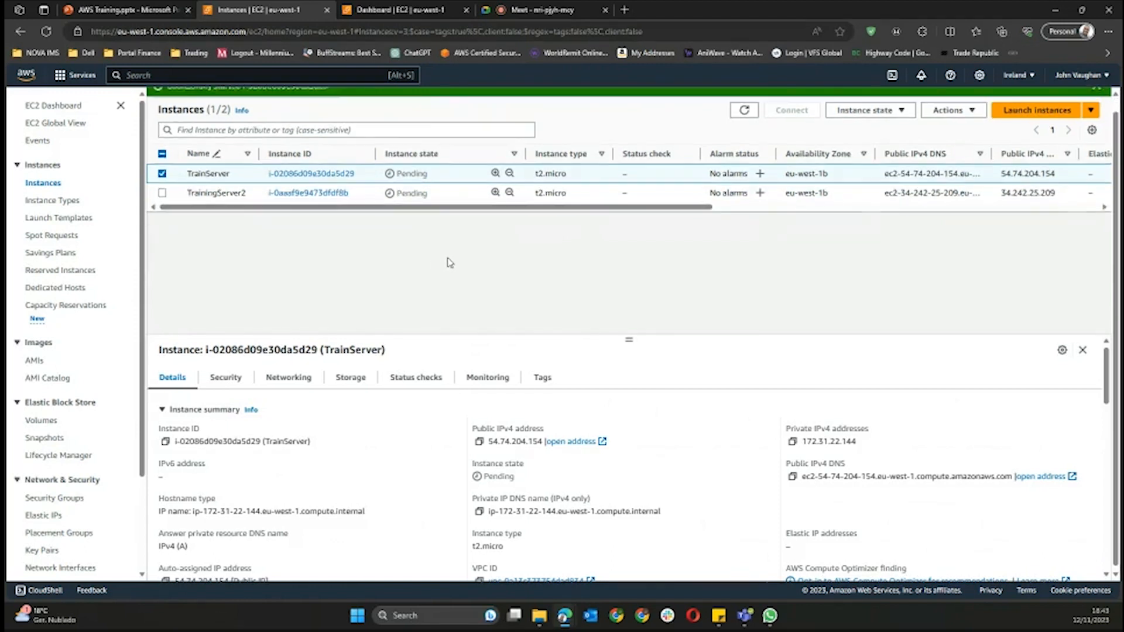
scroll(697, 384, "down", 2)
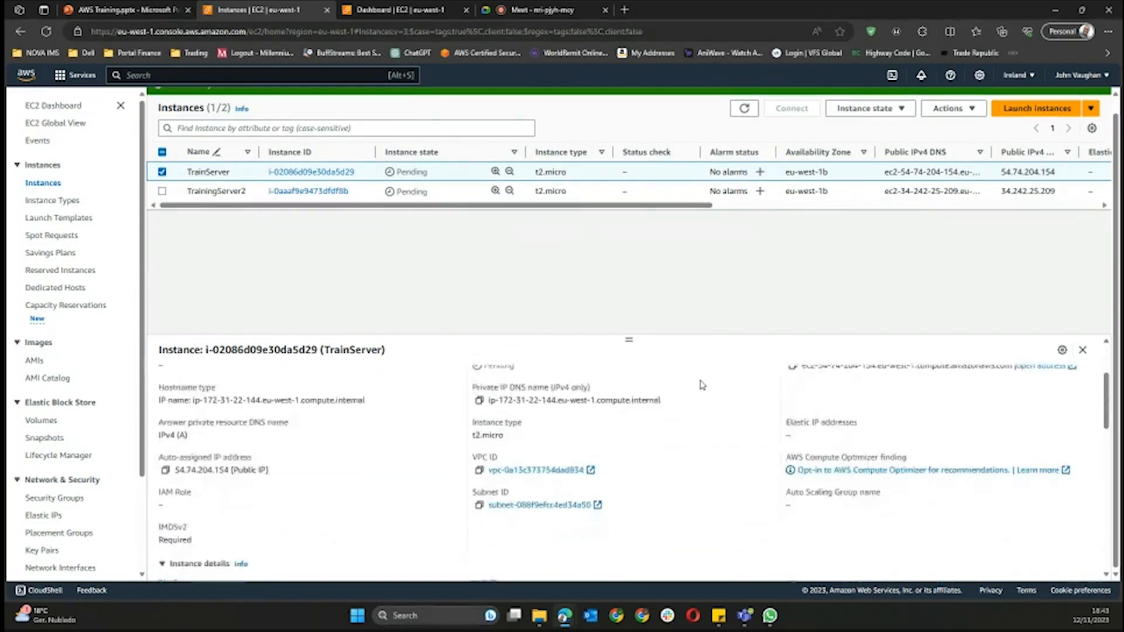
scroll(677, 371, "up", 2)
left_click_drag(631, 340, 648, 253)
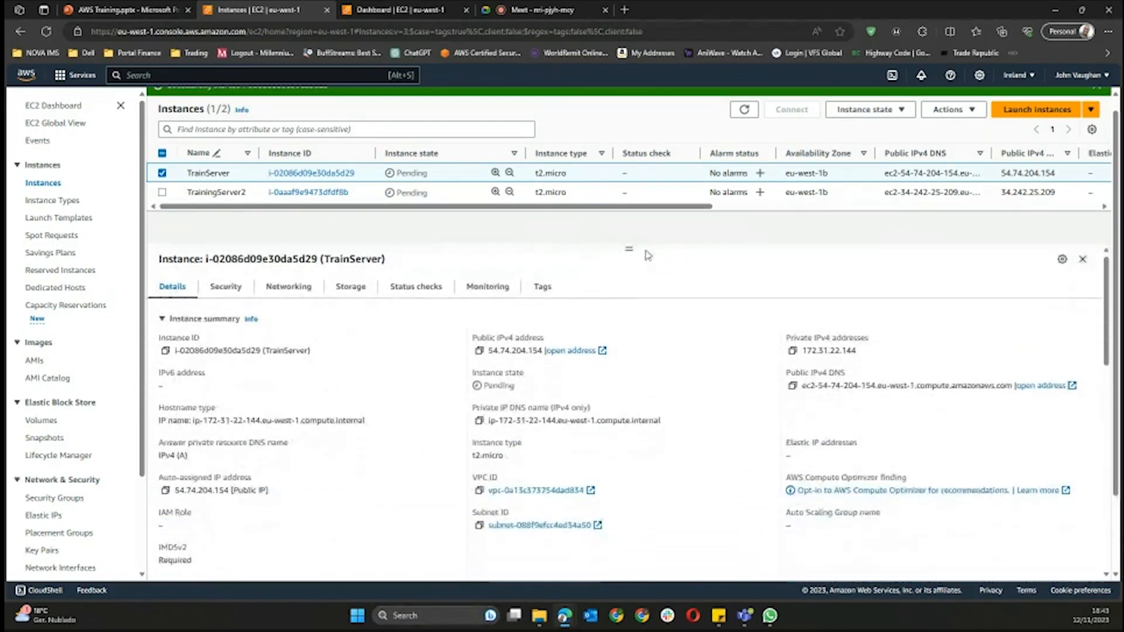
left_click(162, 192)
left_click(162, 173)
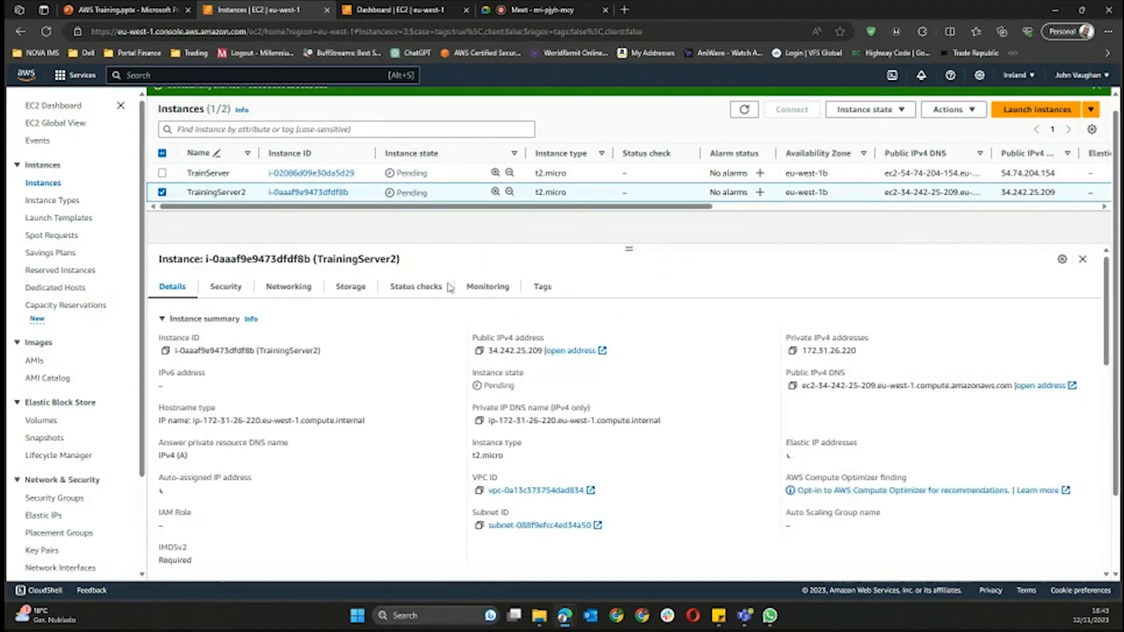
left_click_drag(625, 246, 637, 222)
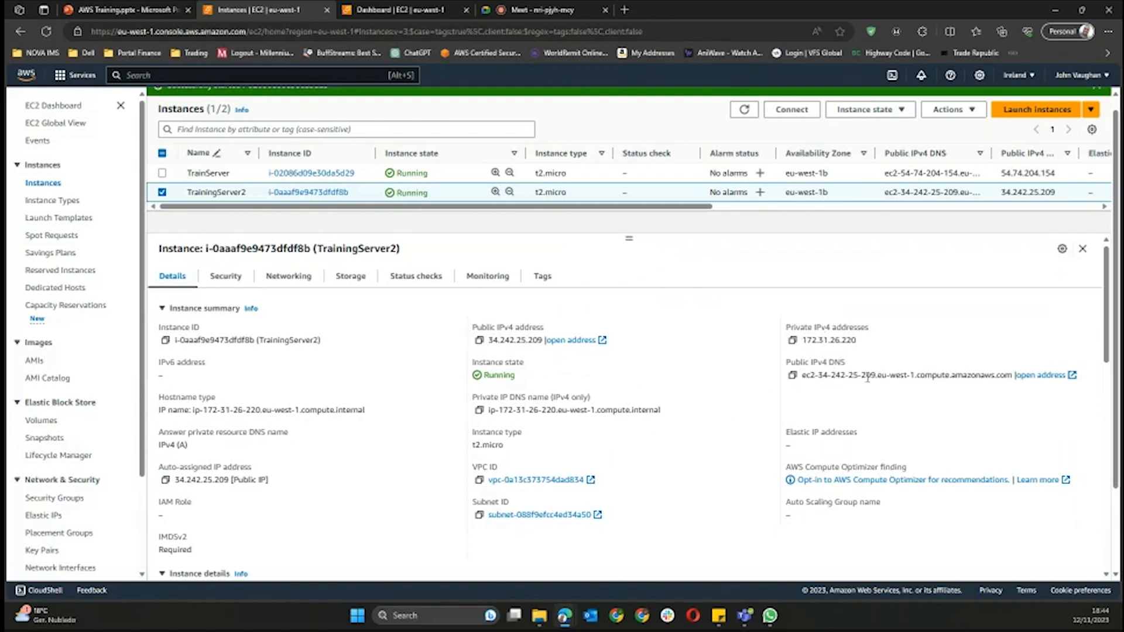
- Examine TrainingServer2's instance details, including its platform, AMI name, launch time and assigned key pair
scroll(284, 438, "down", 3)
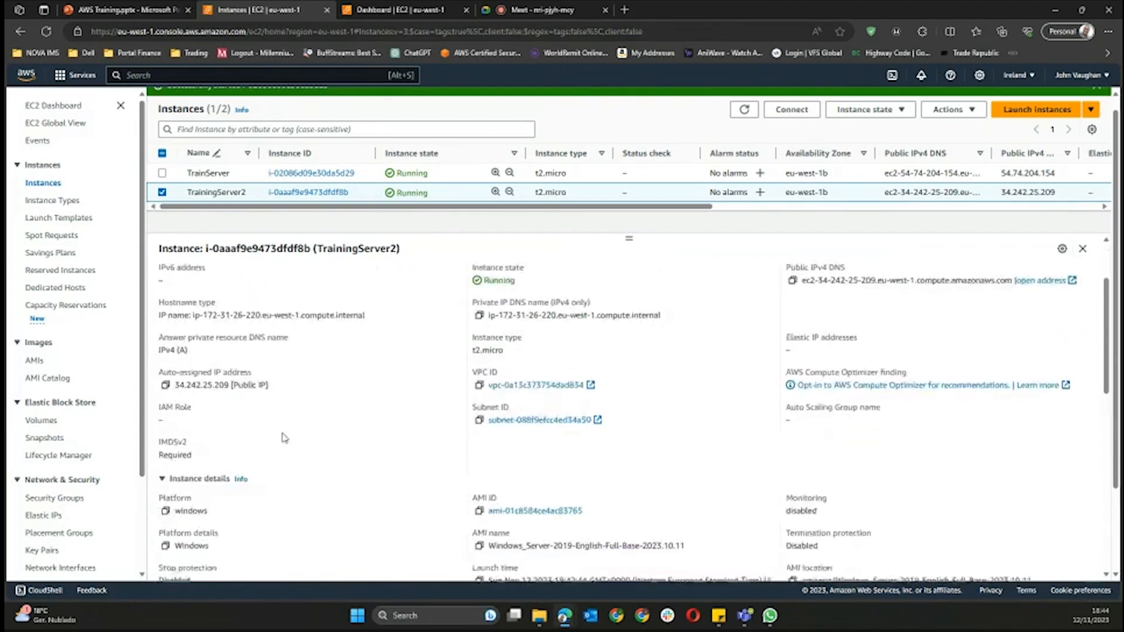
scroll(296, 436, "down", 2)
scroll(310, 436, "down", 3)
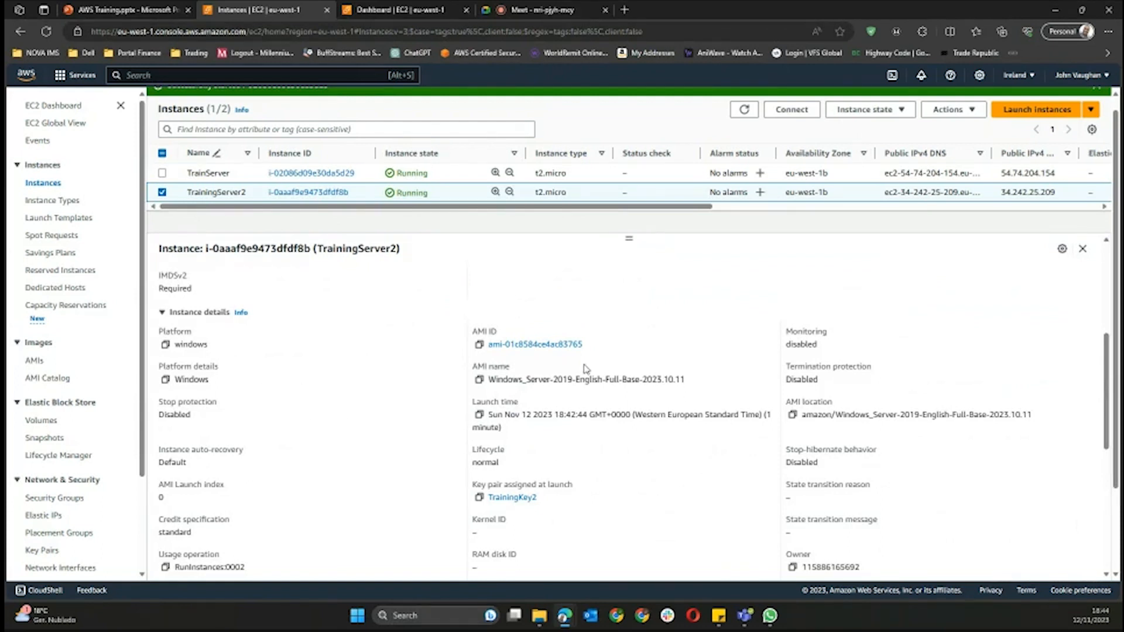
scroll(850, 409, "down", 2)
scroll(760, 410, "up", 8)
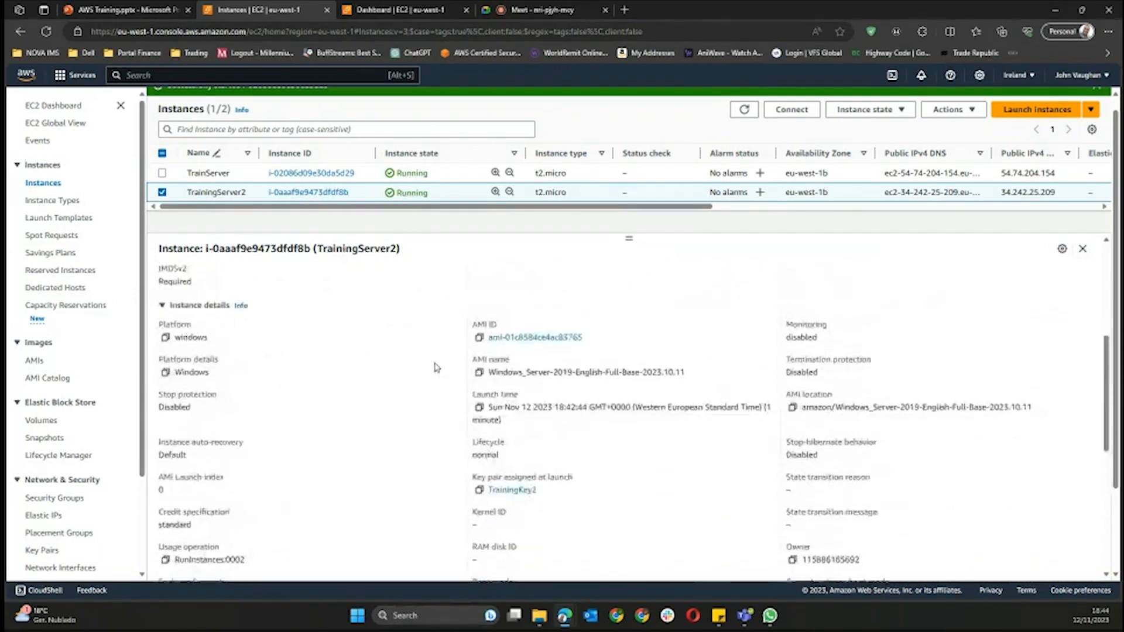
- Examine TrainingServer2's security group rules, networking details and attached storage volumes
left_click(229, 279)
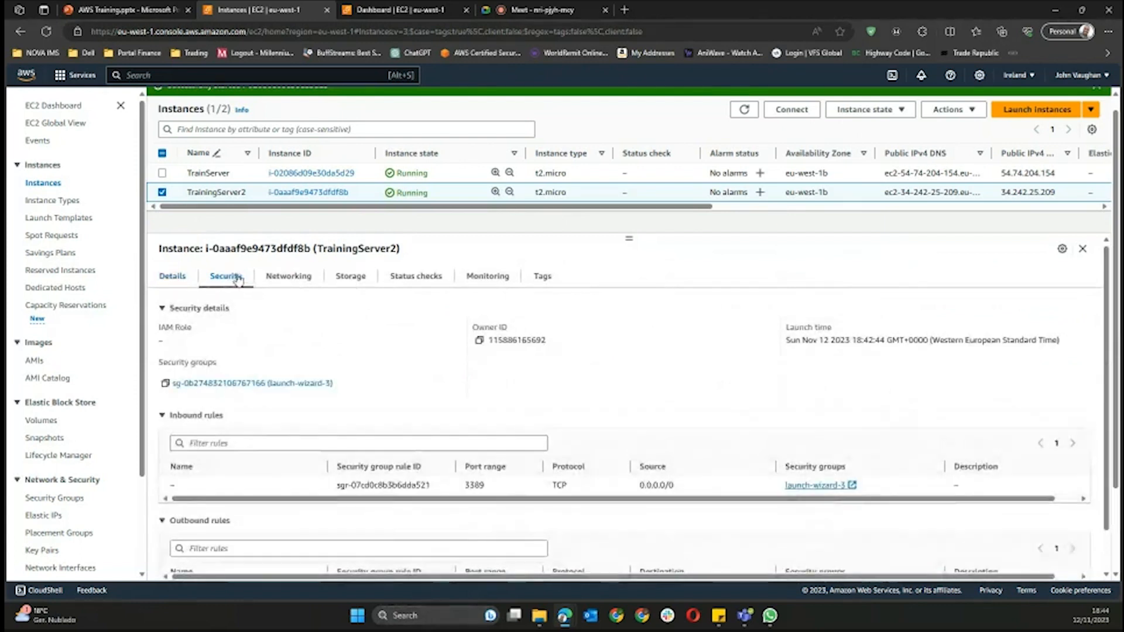
scroll(478, 354, "down", 1)
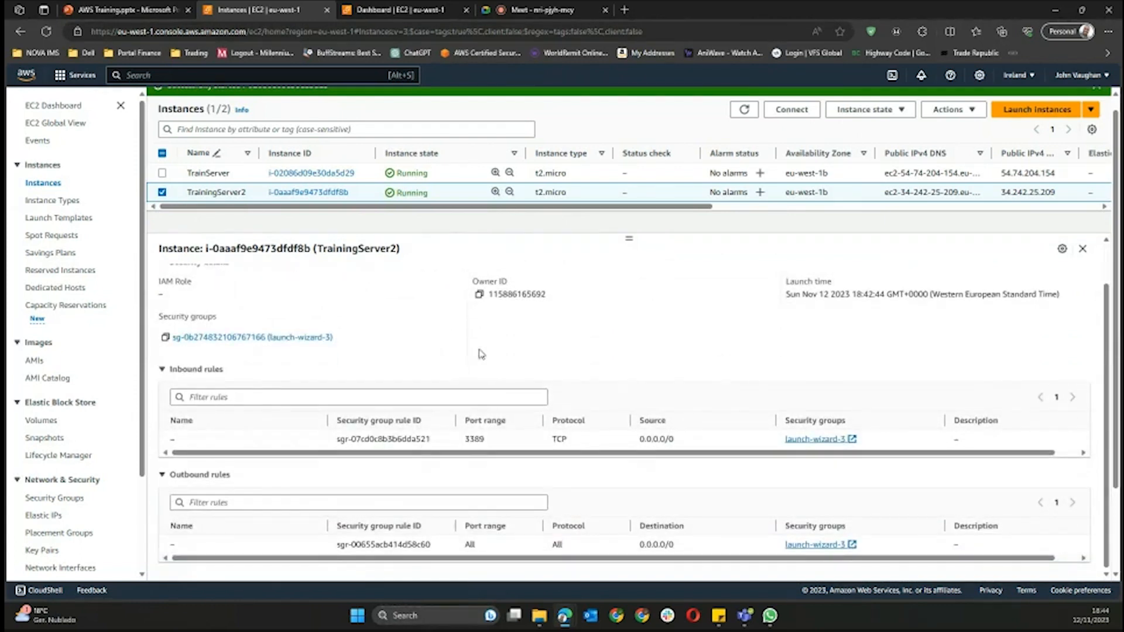
scroll(478, 353, "up", 2)
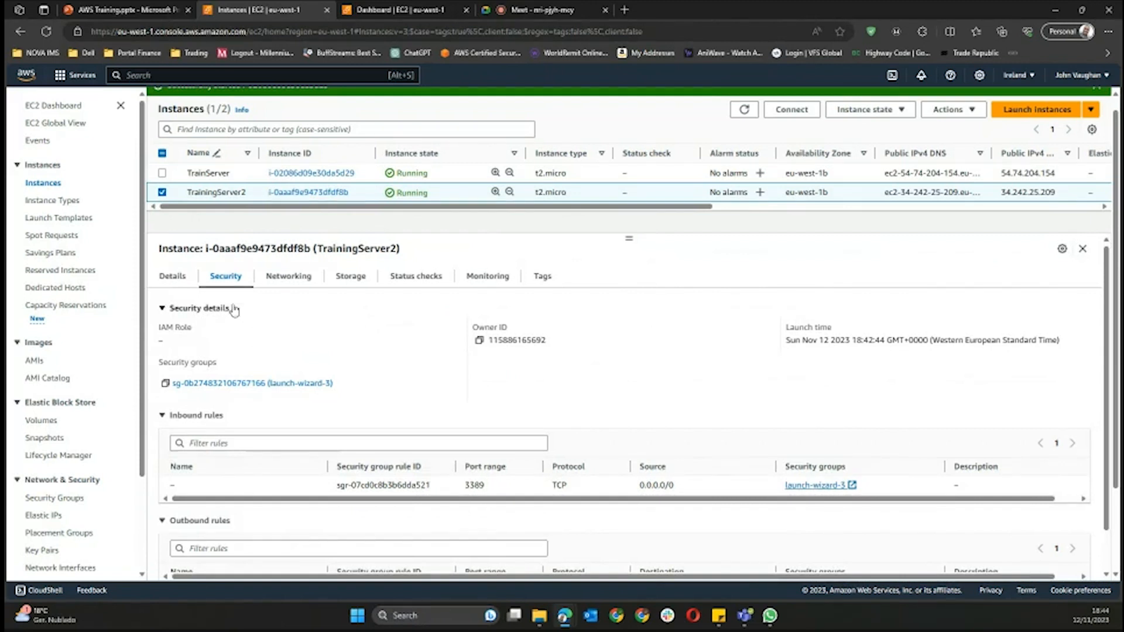
left_click(297, 279)
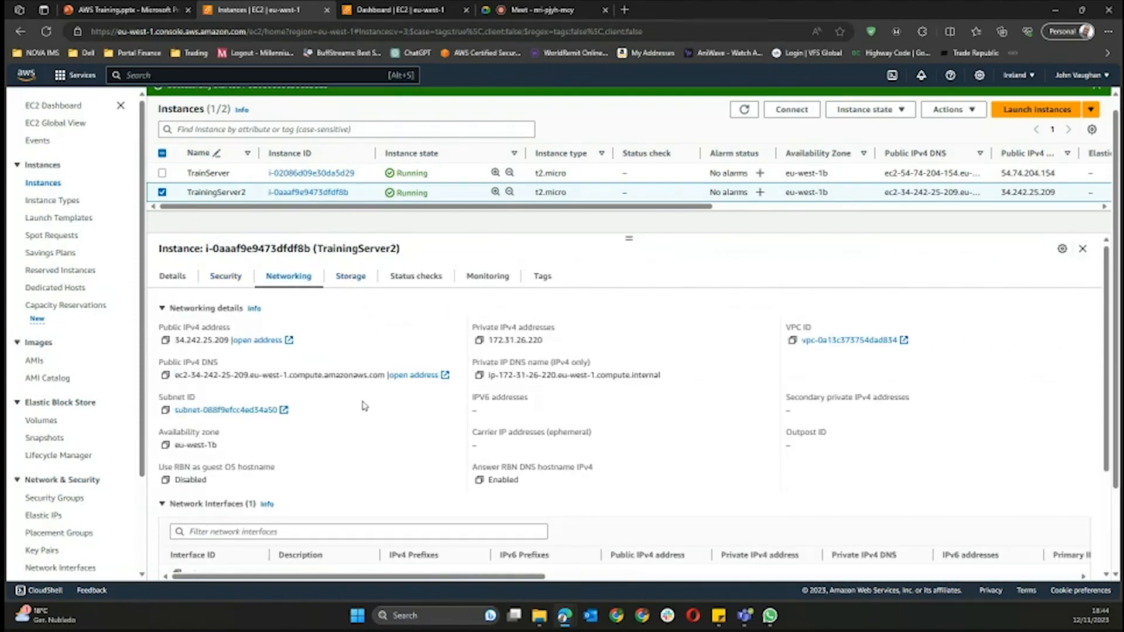
scroll(333, 314, "down", 2)
scroll(300, 313, "up", 2)
left_click(350, 276)
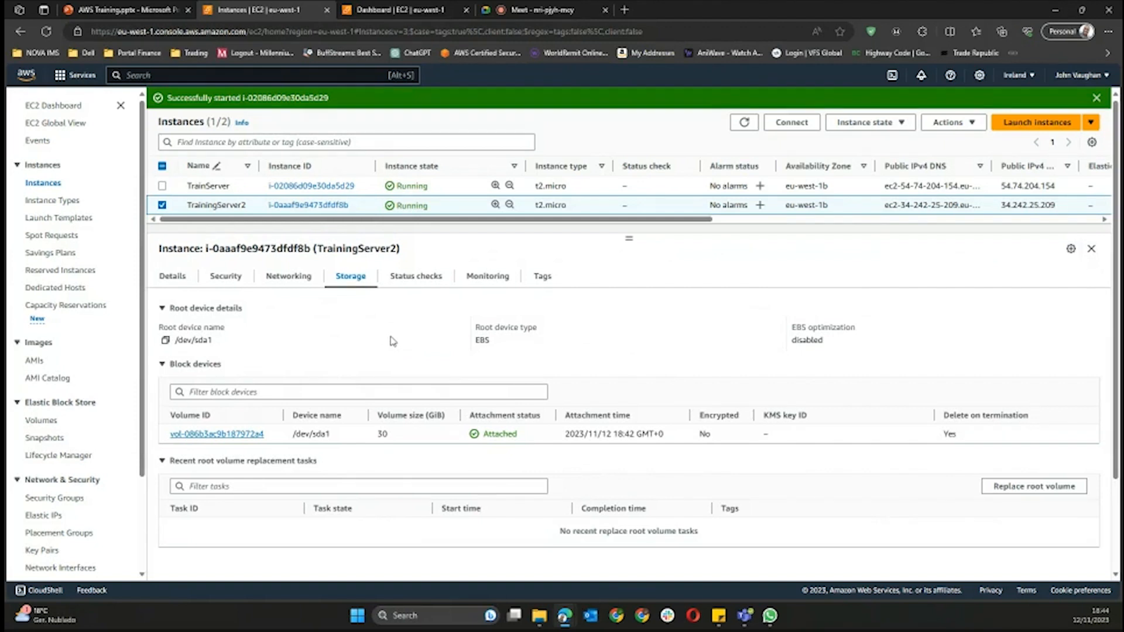
- Check TrainingServer2's status checks, shrink the details pane, and open the instance's RDP client connection options
left_click(421, 282)
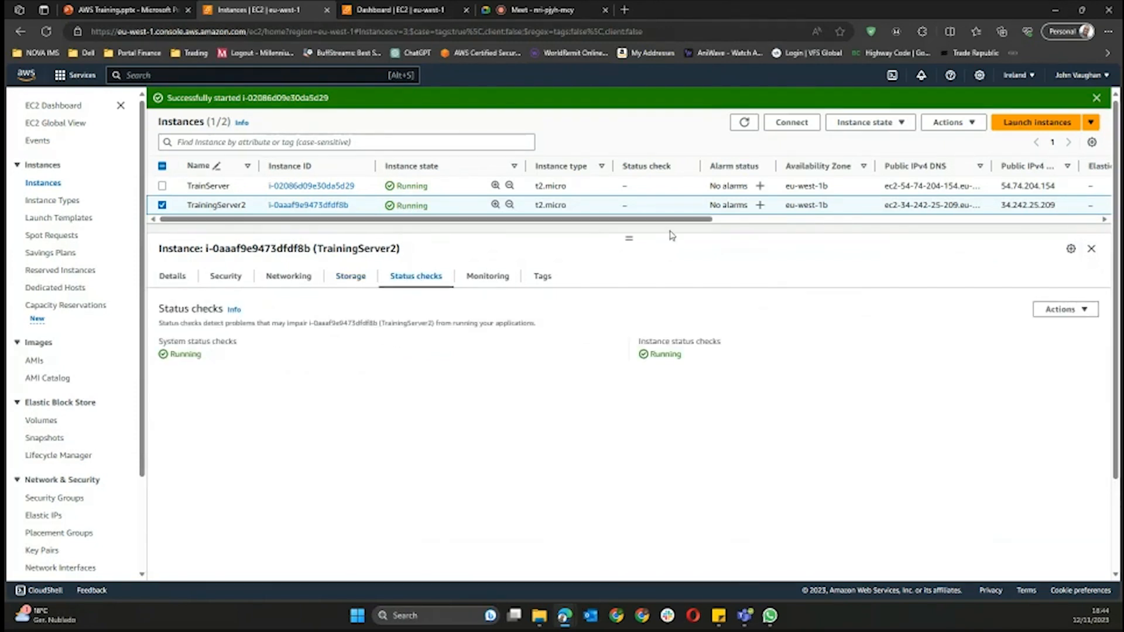
left_click_drag(628, 239, 631, 392)
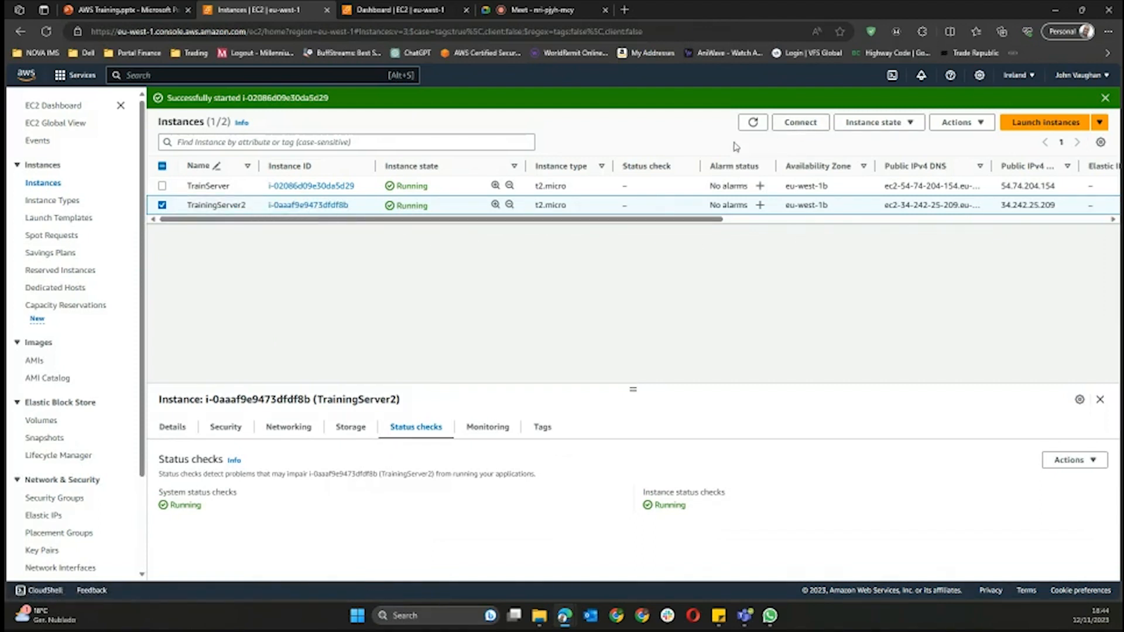
left_click(801, 122)
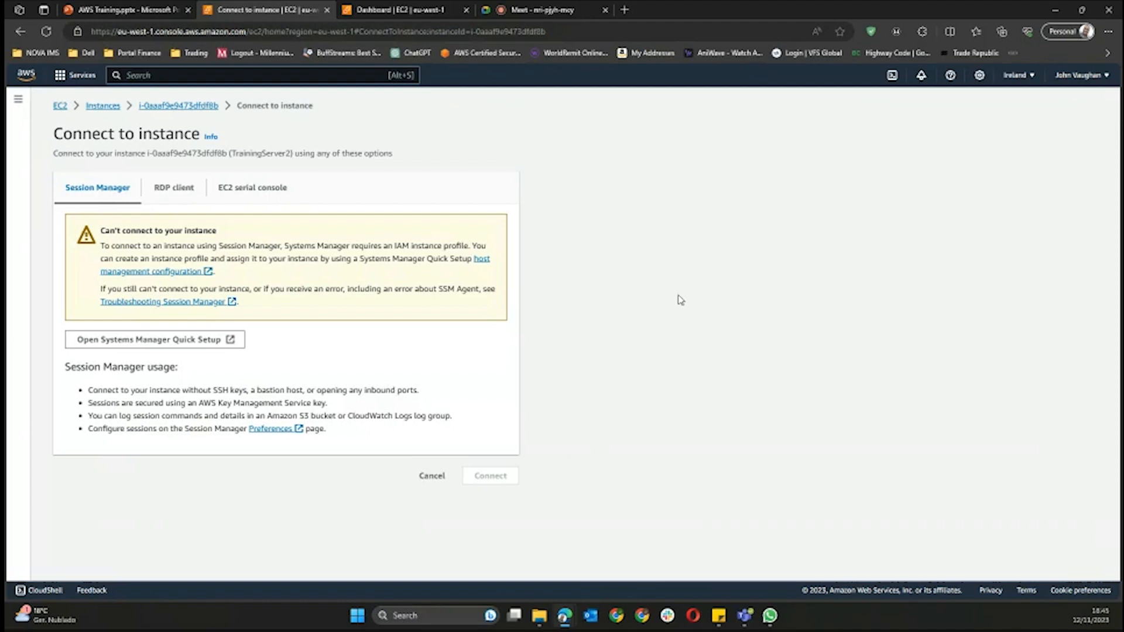
left_click(178, 195)
scroll(594, 247, "down", 1)
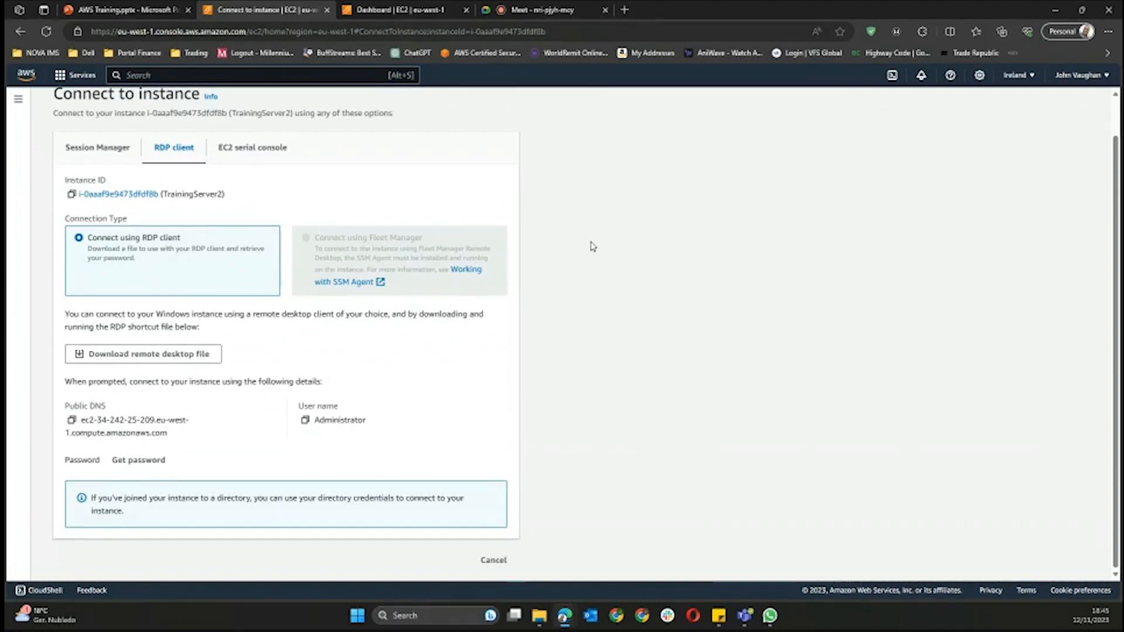
- Download and keep TrainingServer2's remote desktop file, open TrainingServer2.rdp and connect despite the unidentified publisher
left_click(195, 354)
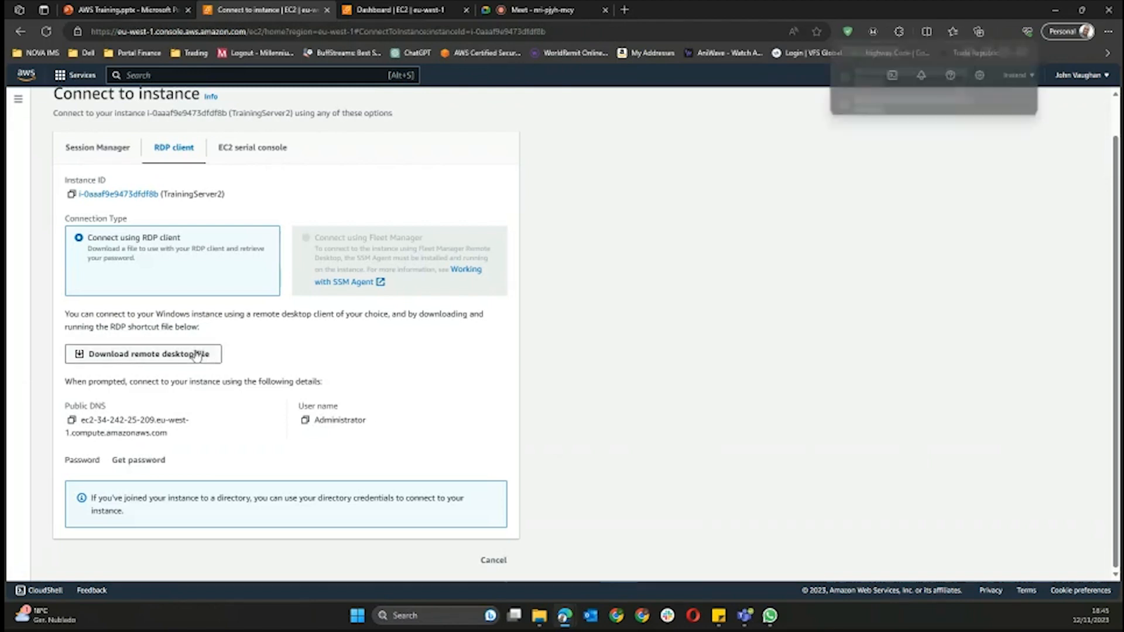
left_click(870, 101)
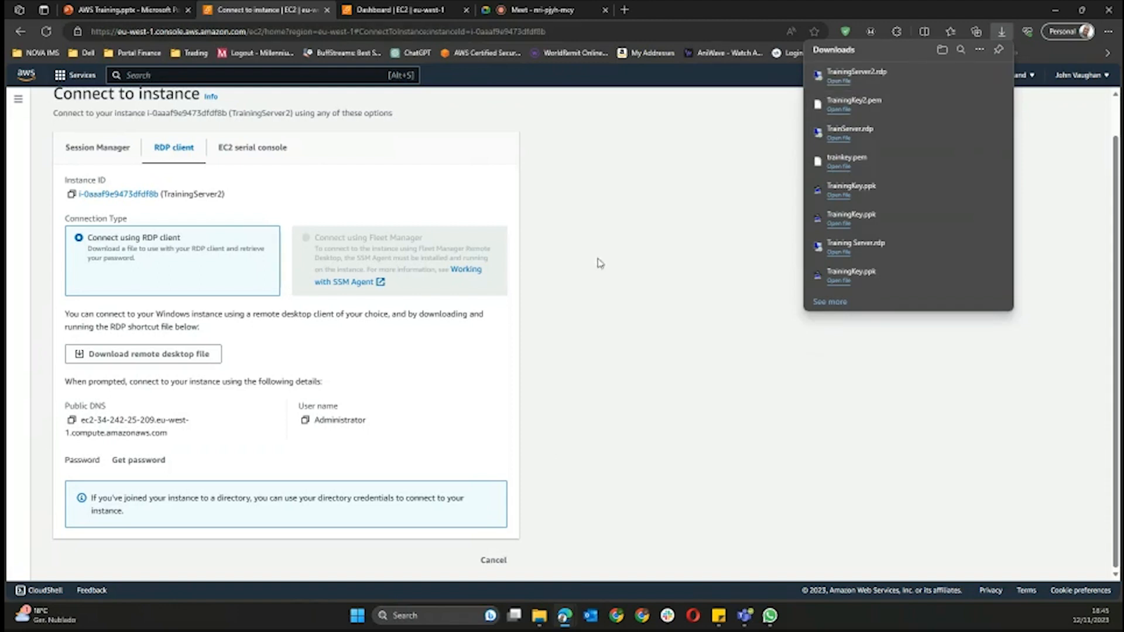
left_click(841, 87)
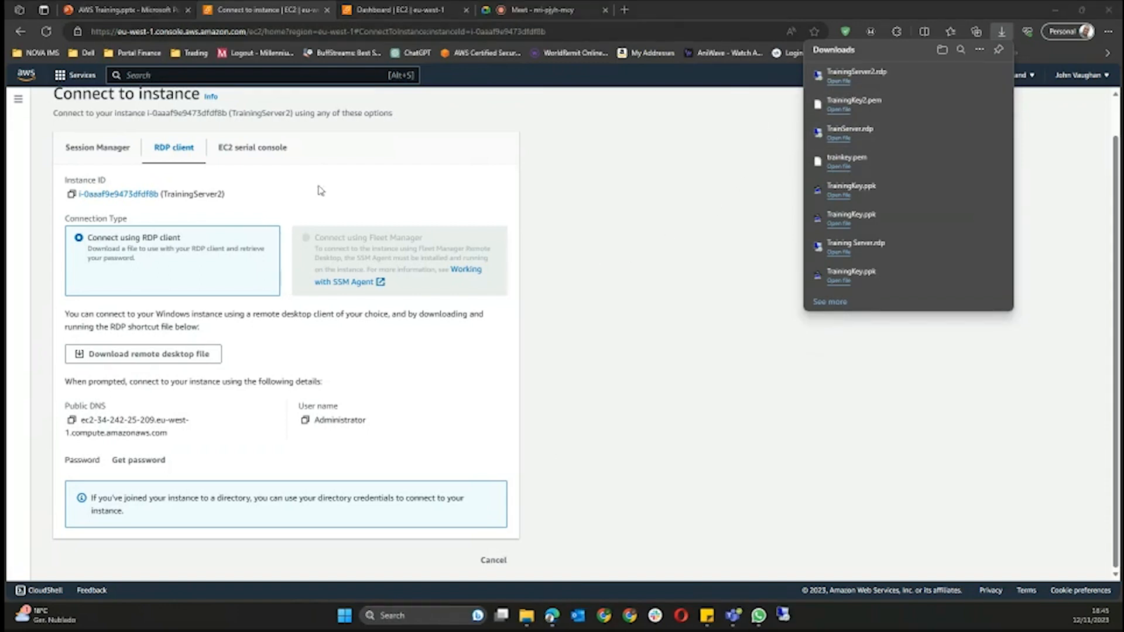
left_click_drag(388, 171, 509, 202)
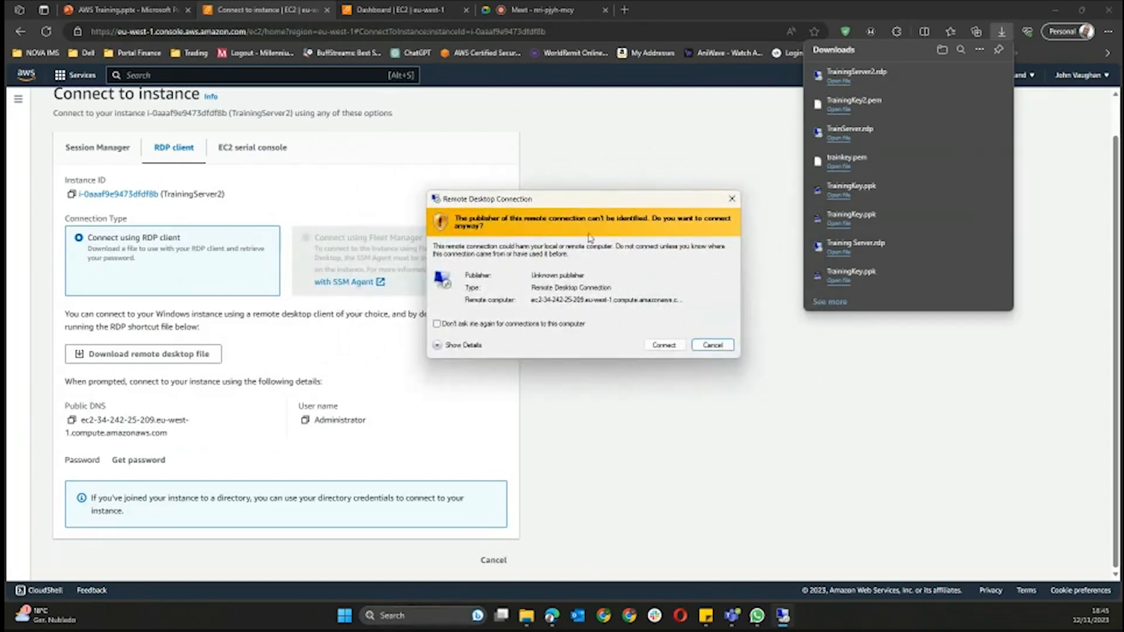
left_click(654, 349)
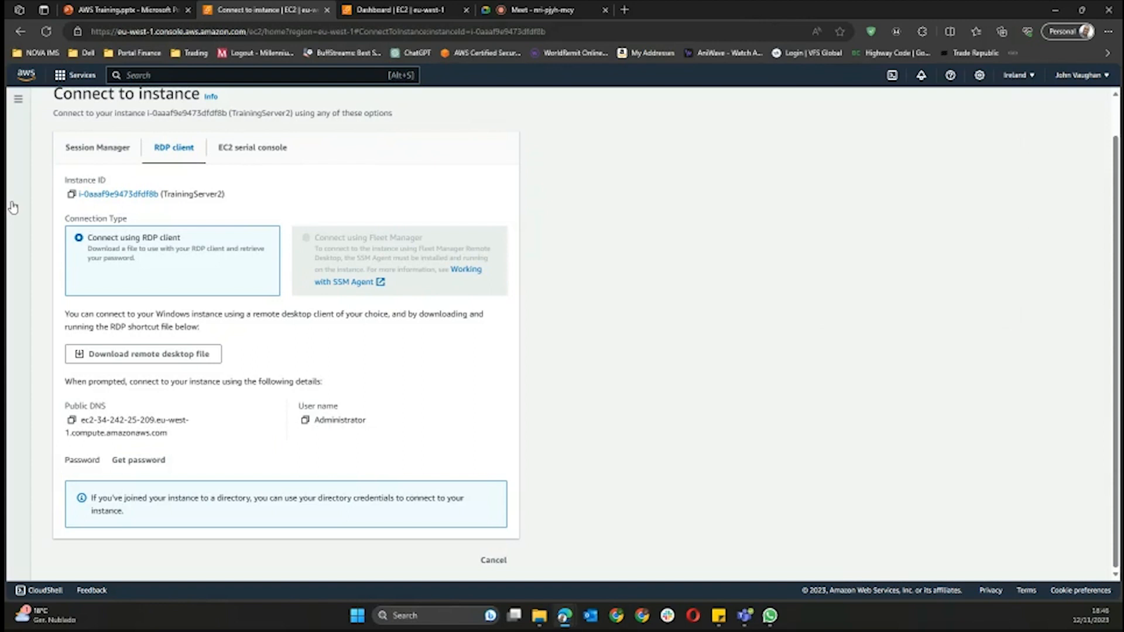
left_click(1108, 32)
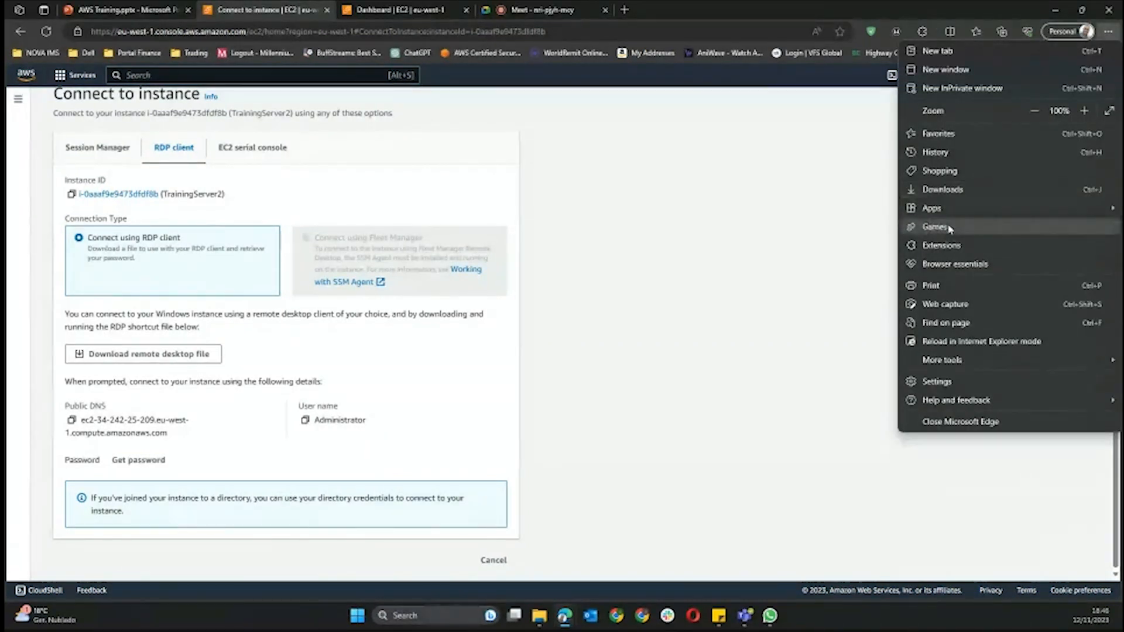
mouse_move(943, 208)
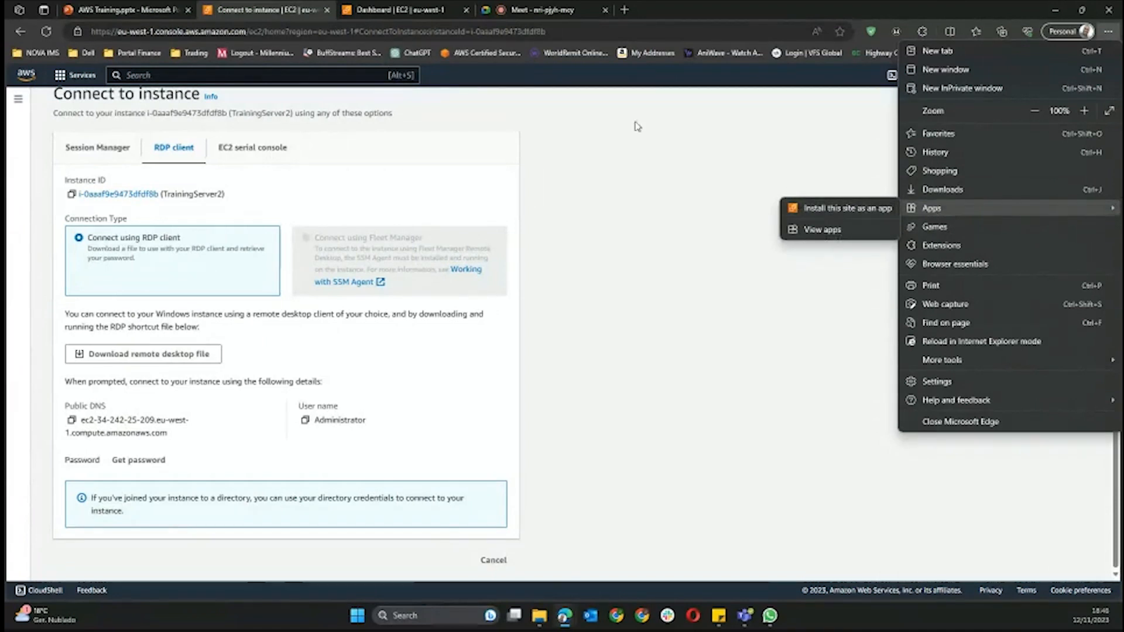
left_click(629, 205)
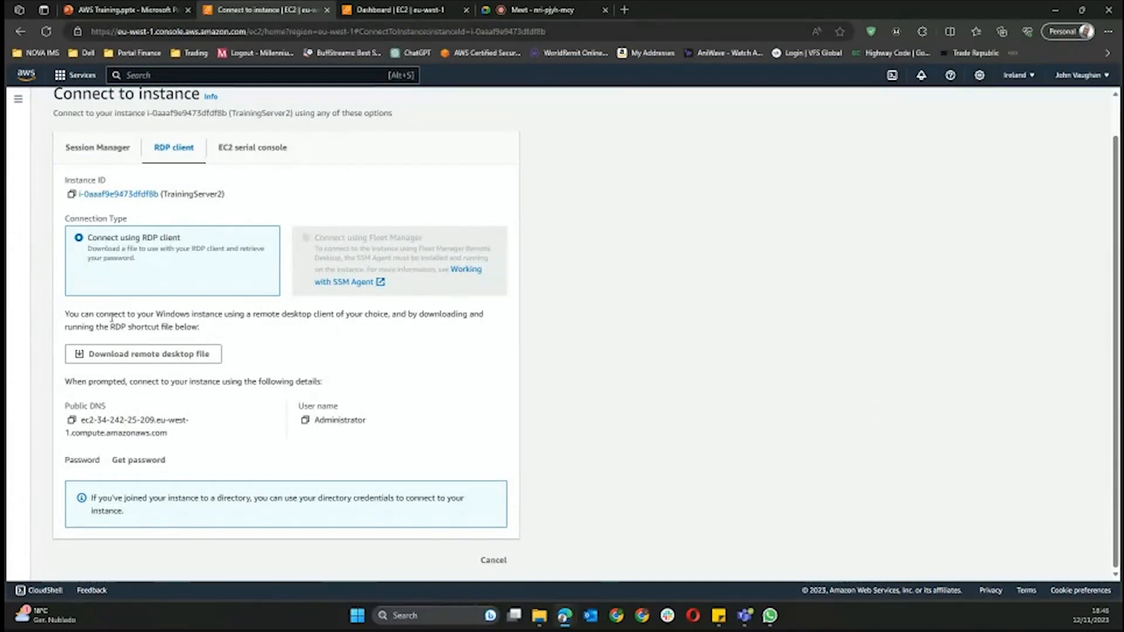
key("alt+Tab")
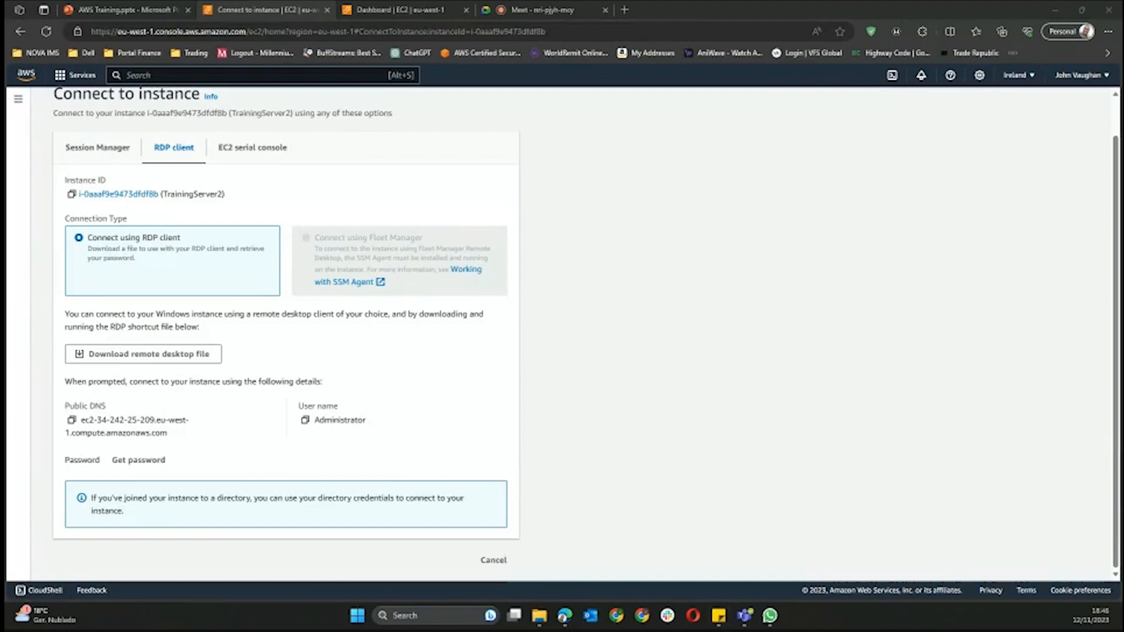
key("alt+Tab")
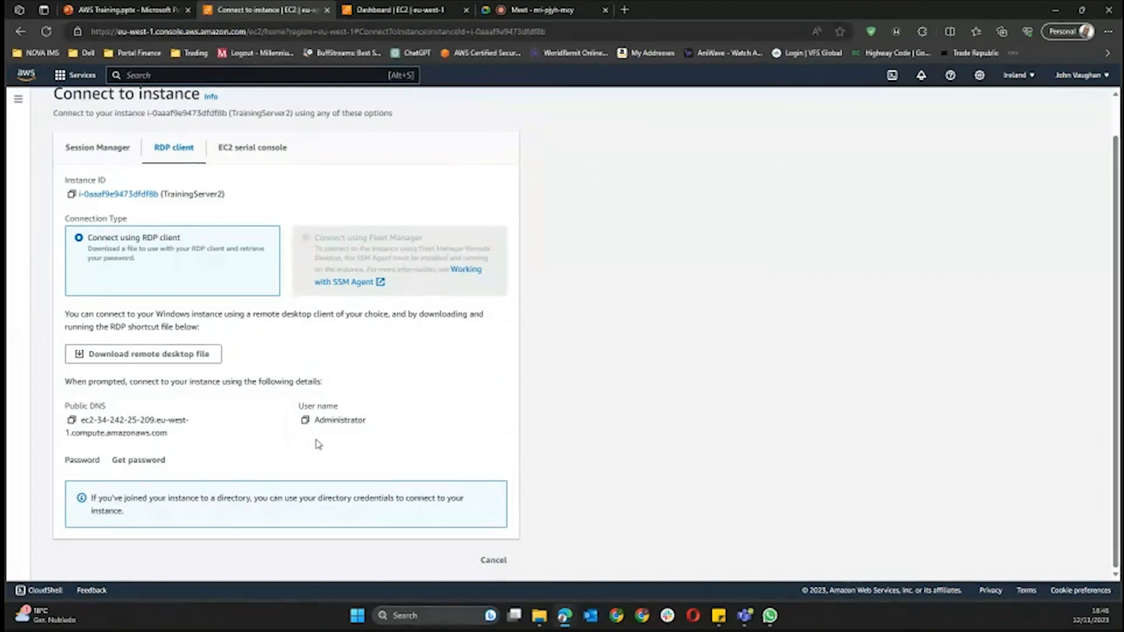
left_click(527, 8)
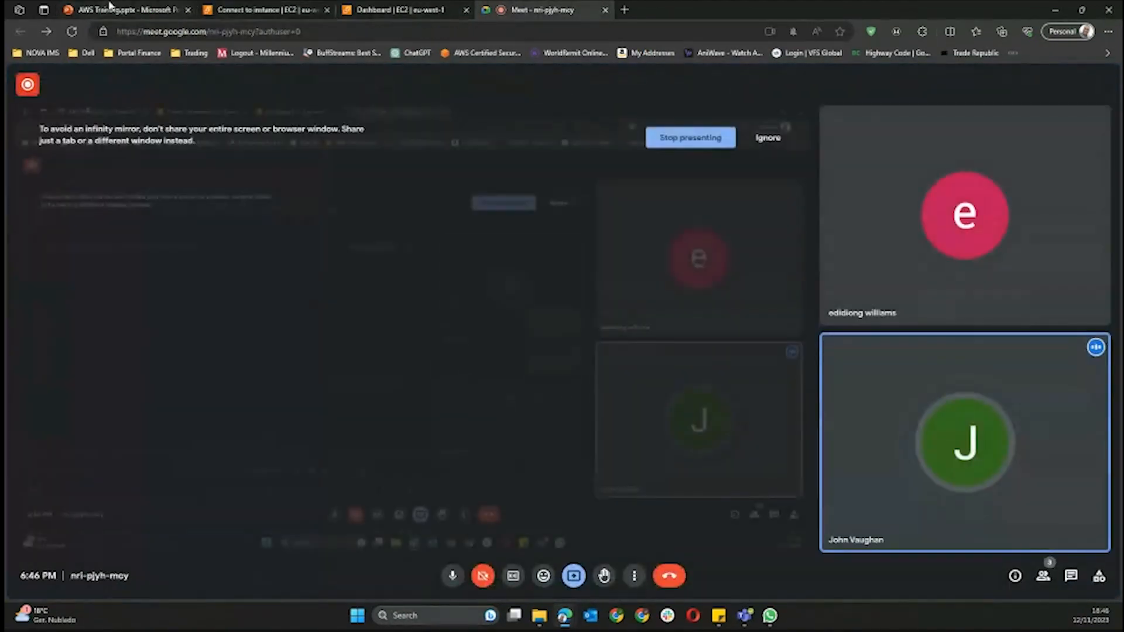
left_click(115, 7)
- Try to retrieve TrainingServer2's Windows password, and return to the list of instances
left_click(216, 457)
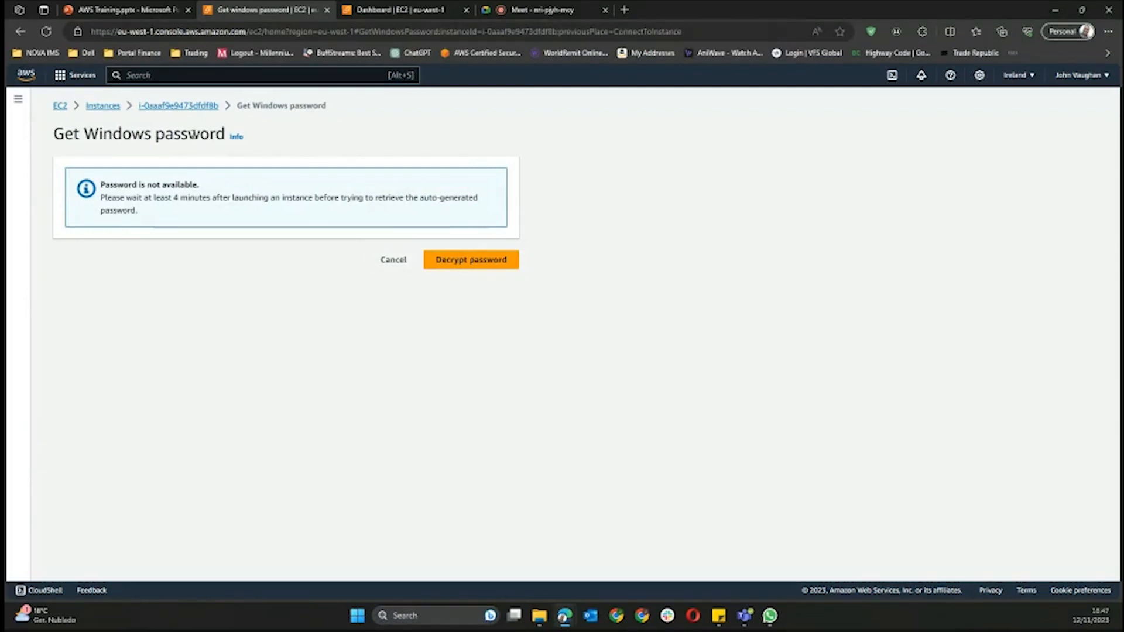
left_click(105, 108)
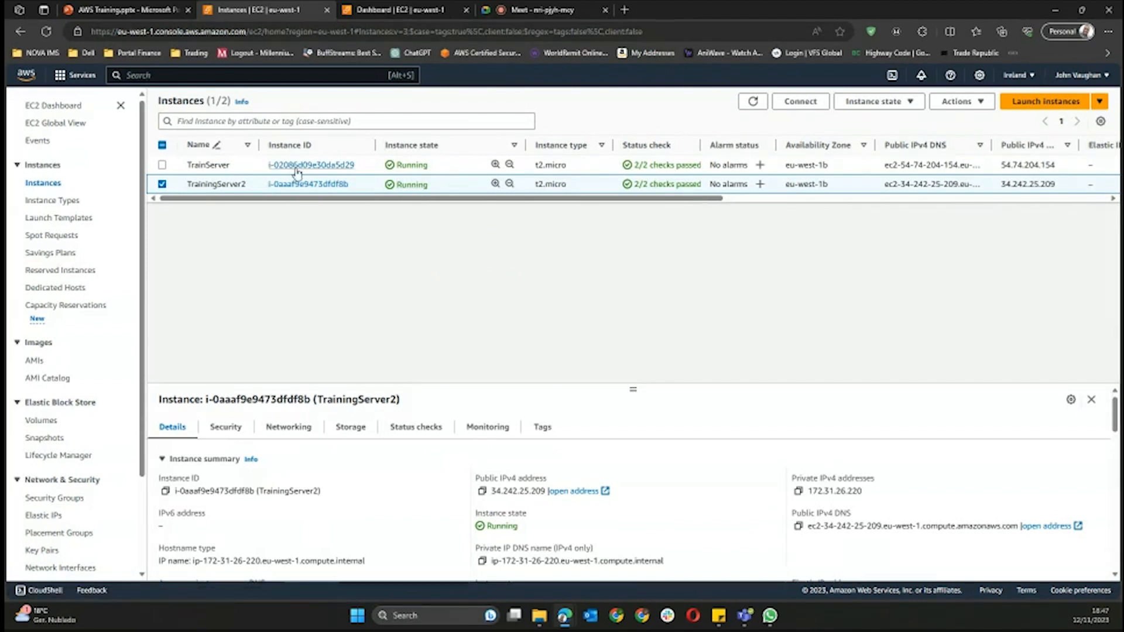
- Make TrainServer the only selected instance and open its RDP client connection options
left_click(162, 165)
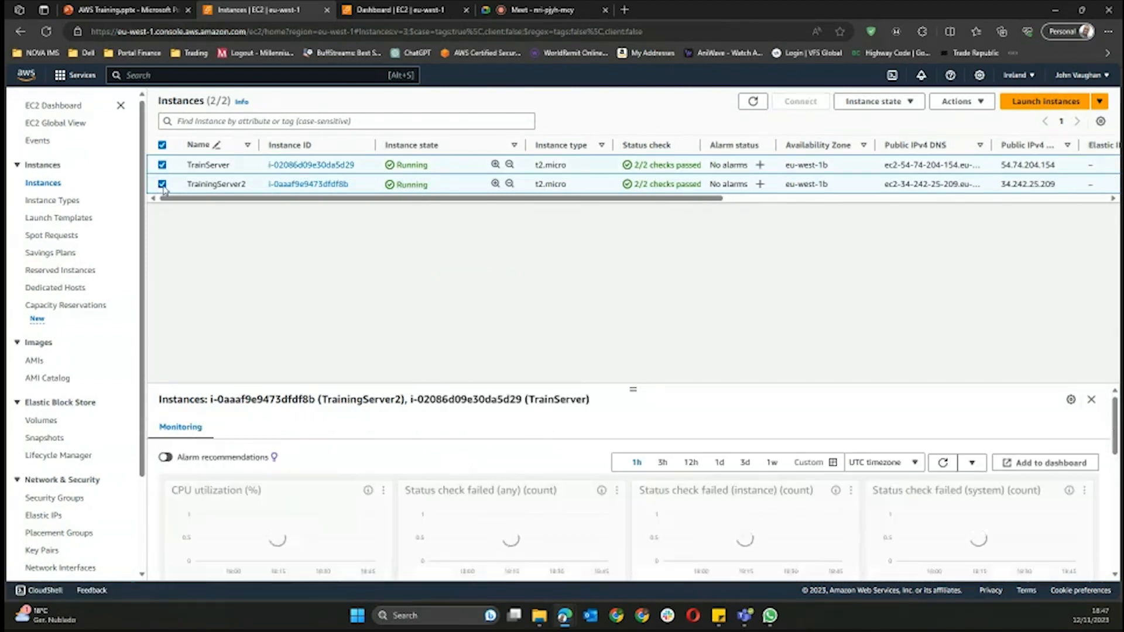
left_click(216, 165)
left_click(799, 101)
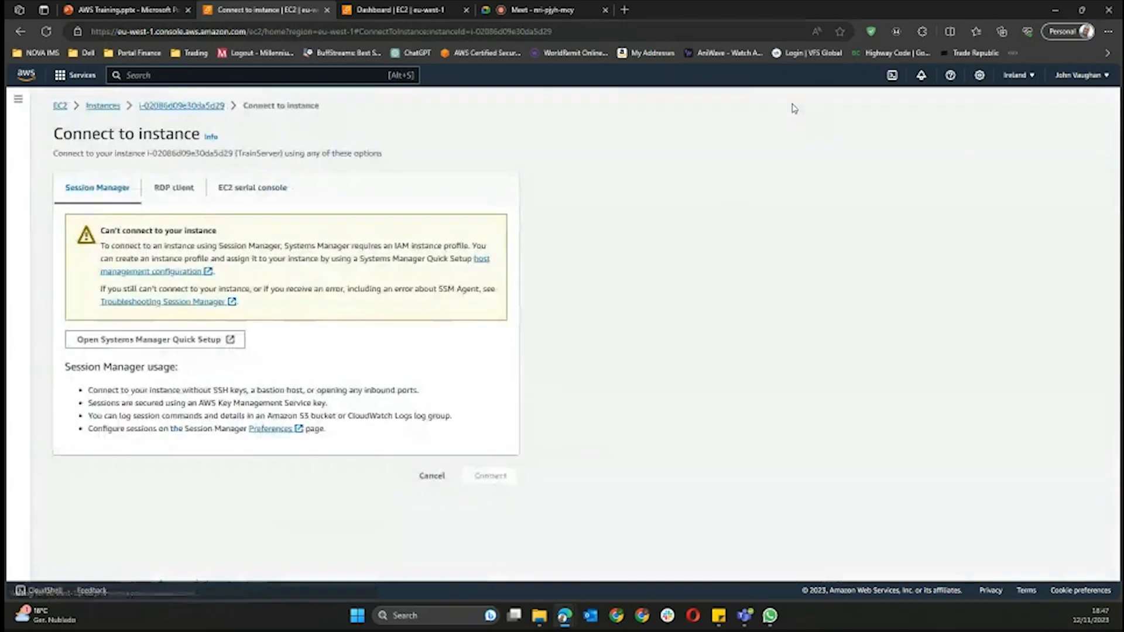
left_click(180, 188)
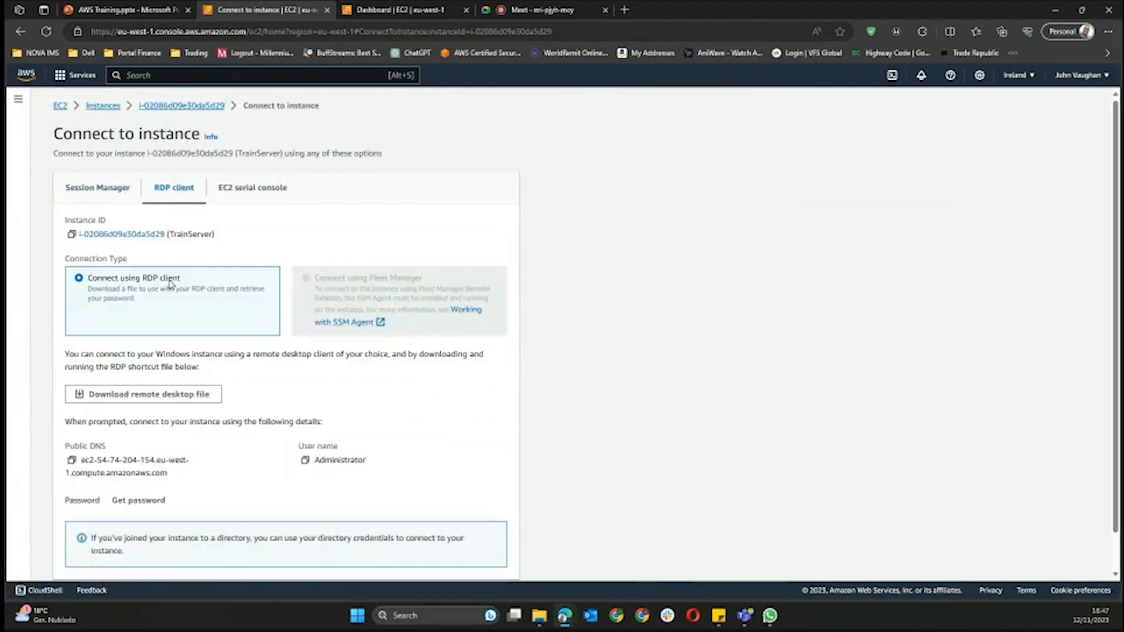
- Retrieve TrainServer's Windows administrator password by uploading trainkey.pem as the private key and decrypting the password
left_click(140, 503)
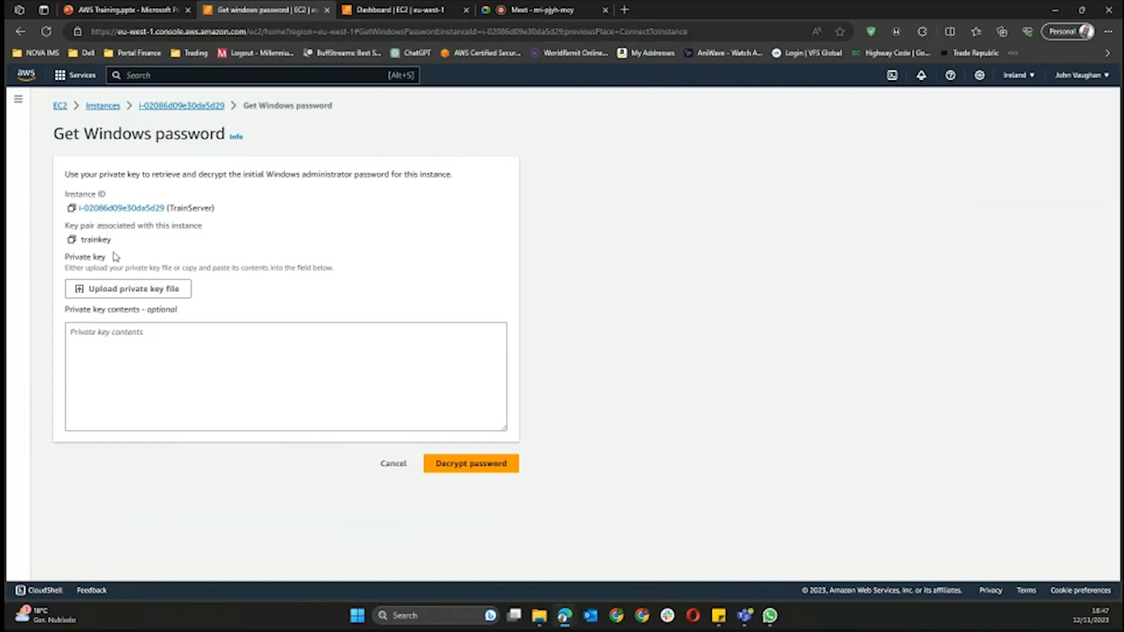
left_click_drag(120, 240, 80, 240)
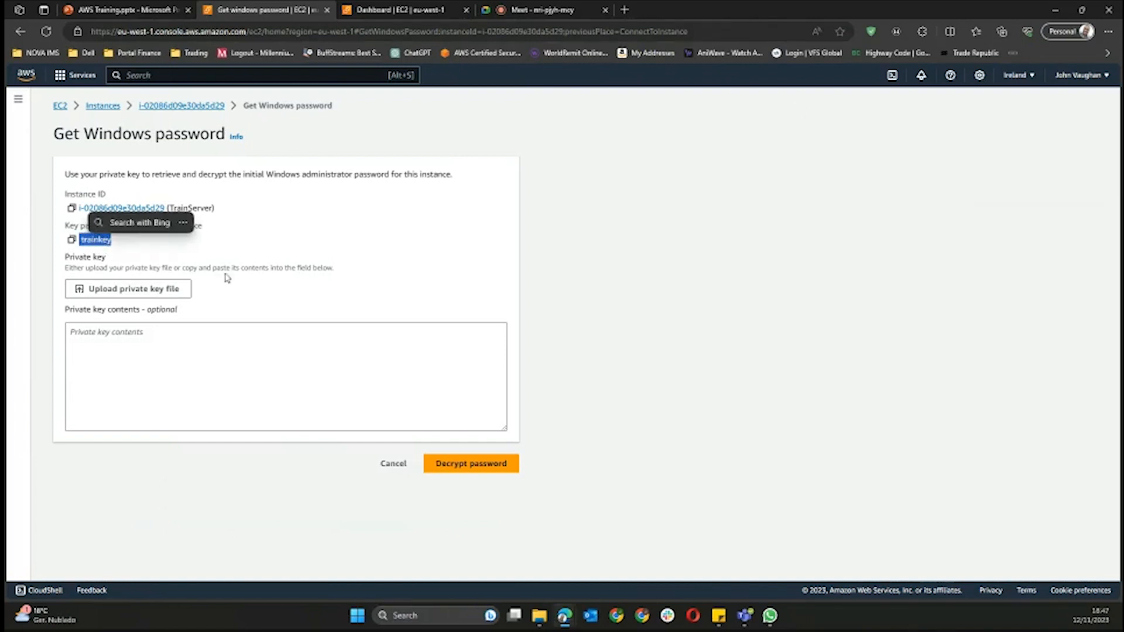
left_click(156, 289)
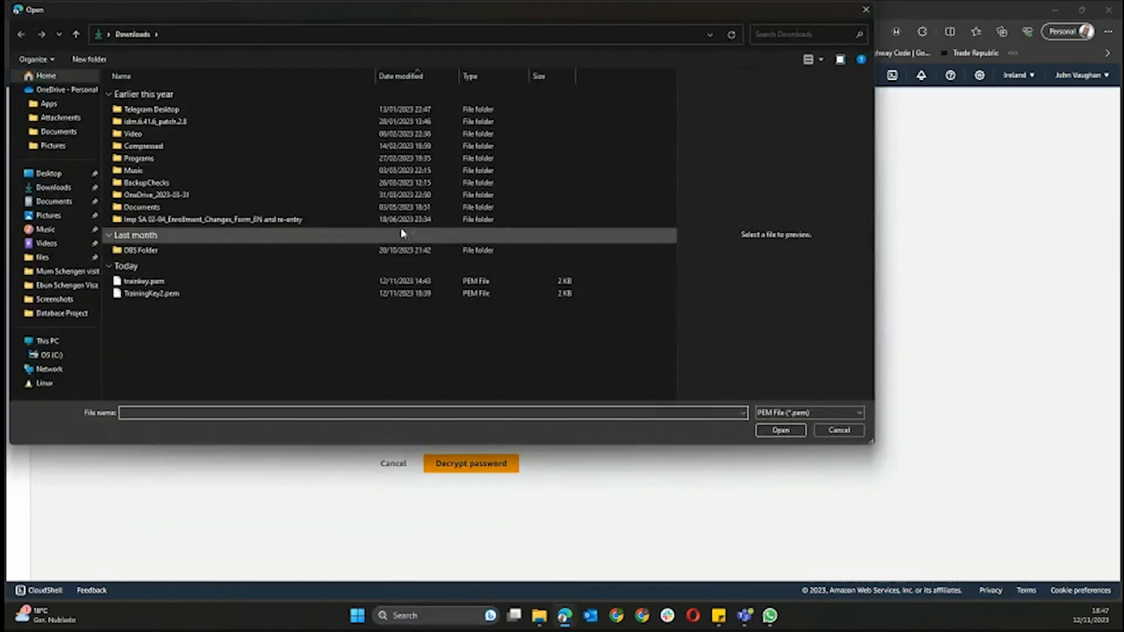
left_click(197, 280)
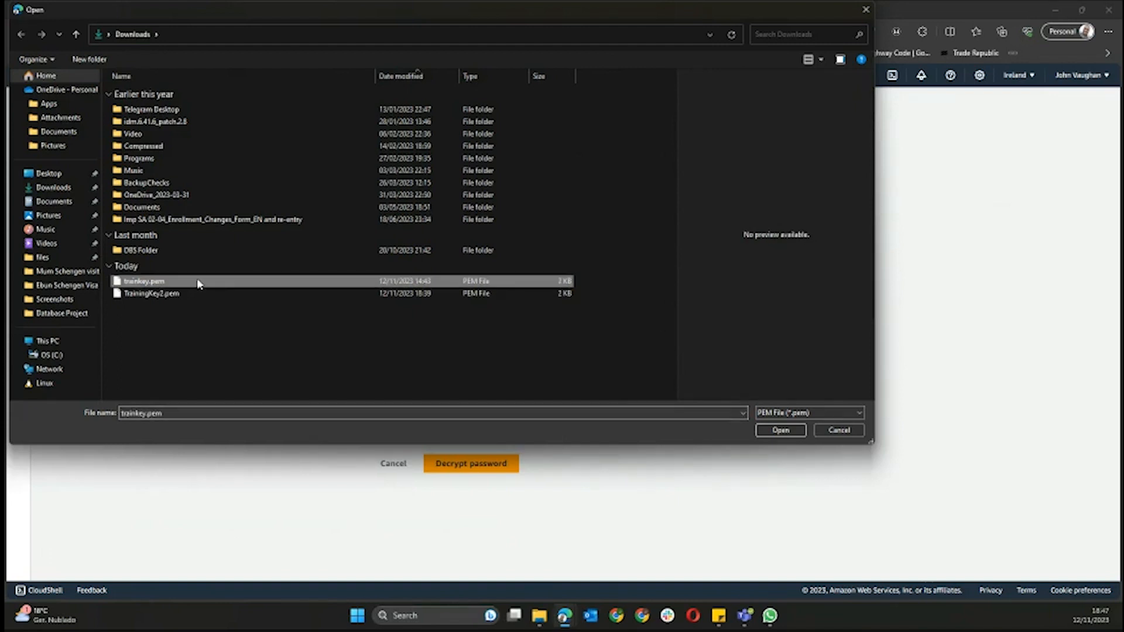
left_click(781, 430)
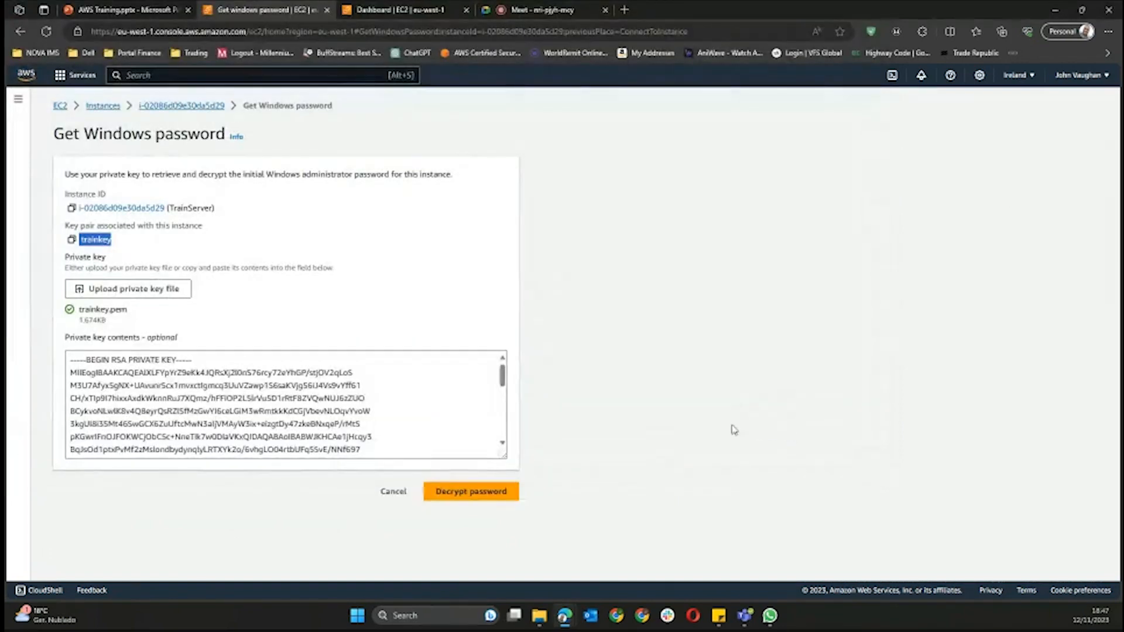
scroll(456, 416, "down", 5)
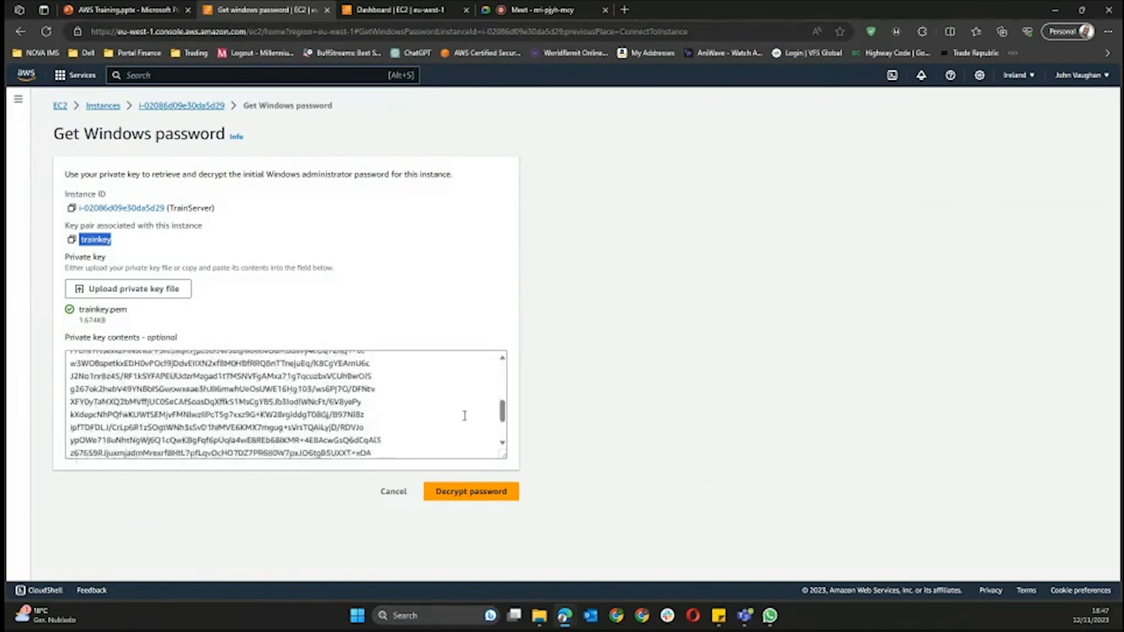
left_click(484, 494)
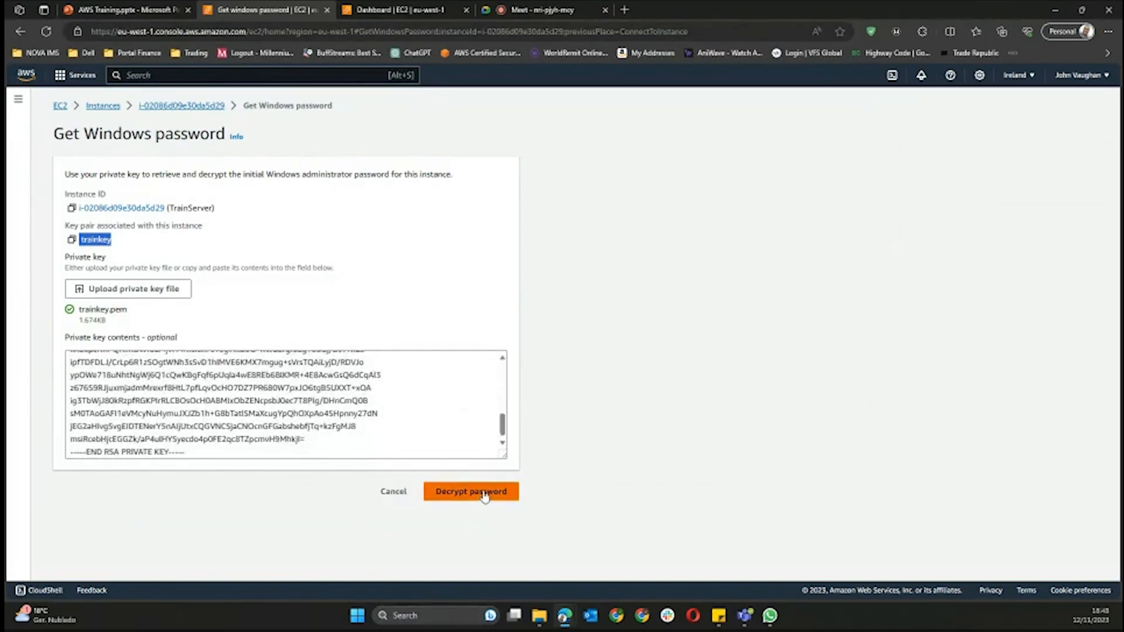
scroll(485, 451, "down", 1)
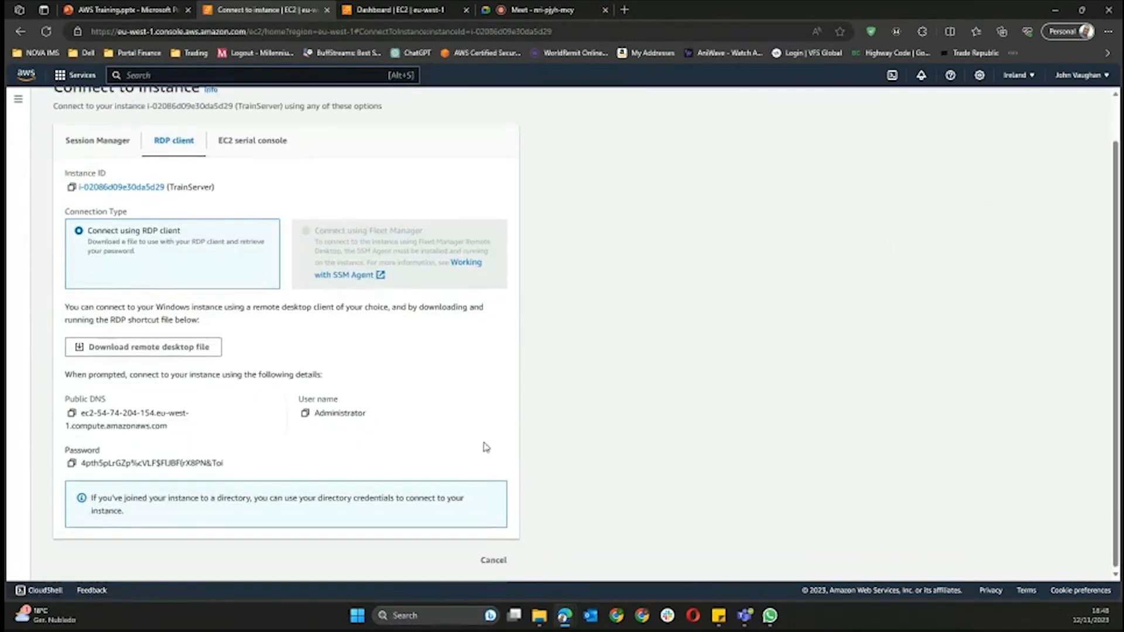
- Copy TrainServer's decrypted password, and download and keep its remote desktop file
left_click(72, 464)
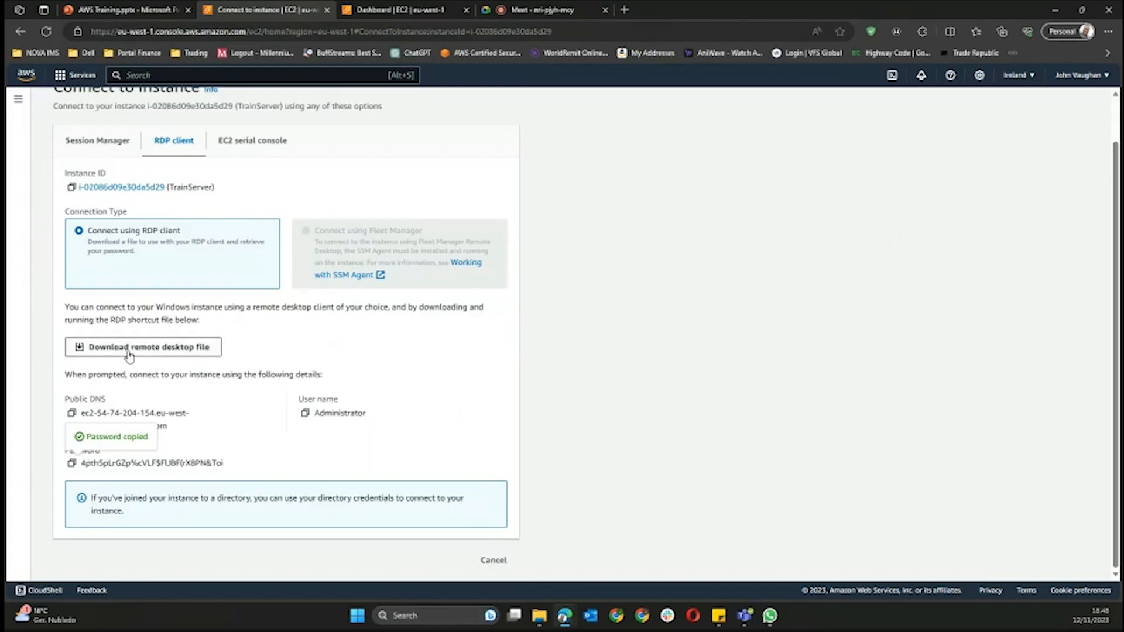
left_click(158, 354)
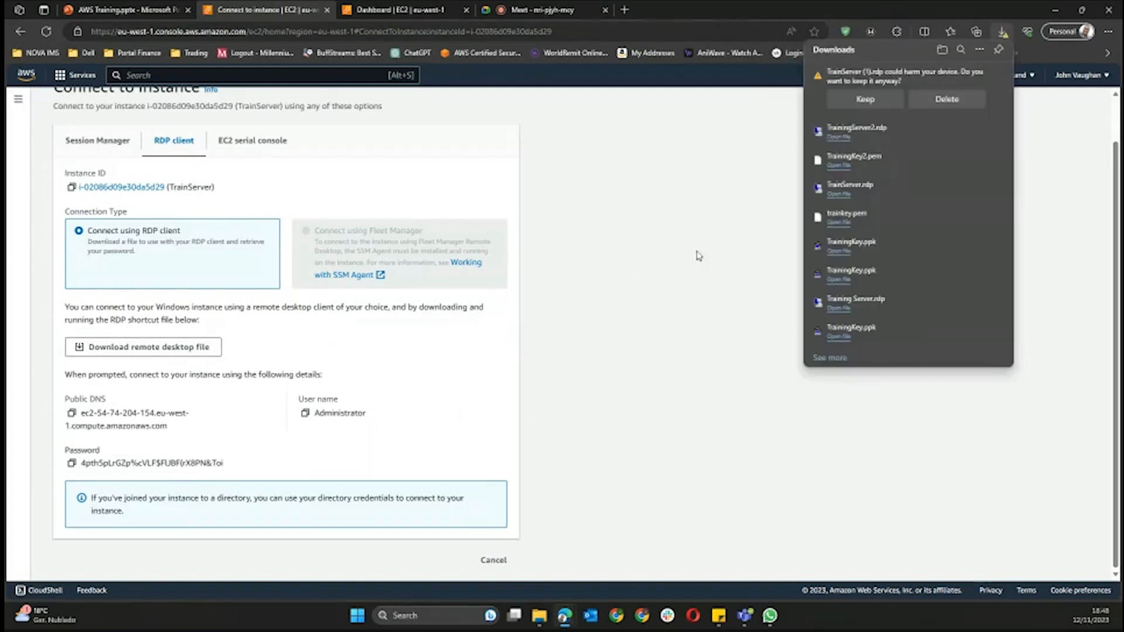
left_click(865, 99)
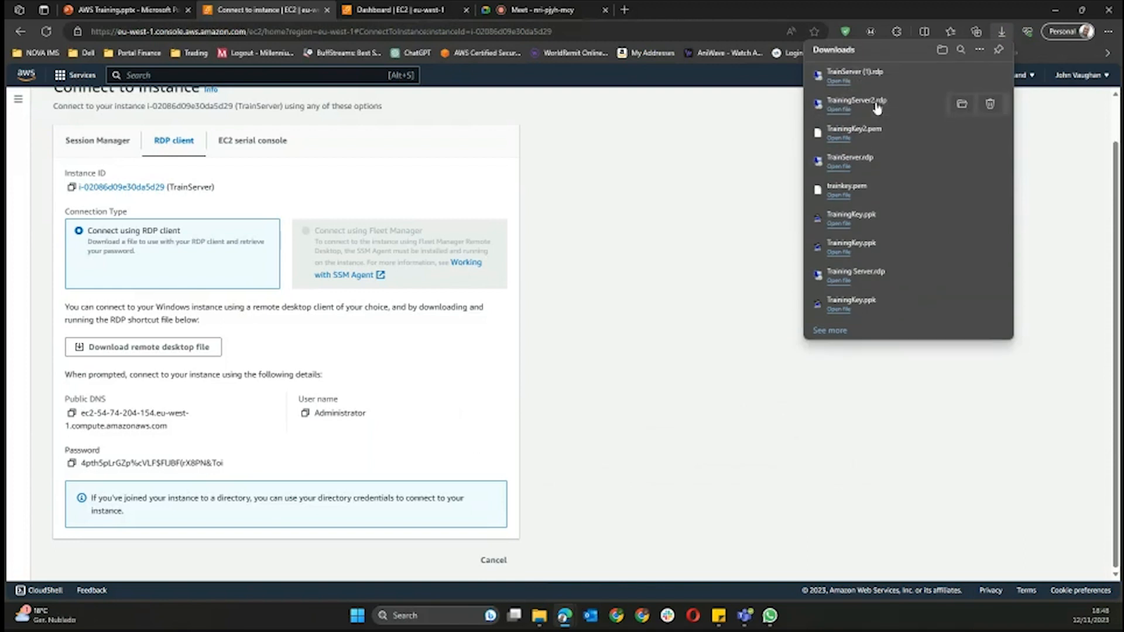
- Open TrainServer (1).rdp, accept the connection and sign in as Administrator by pasting the copied account password
left_click(840, 82)
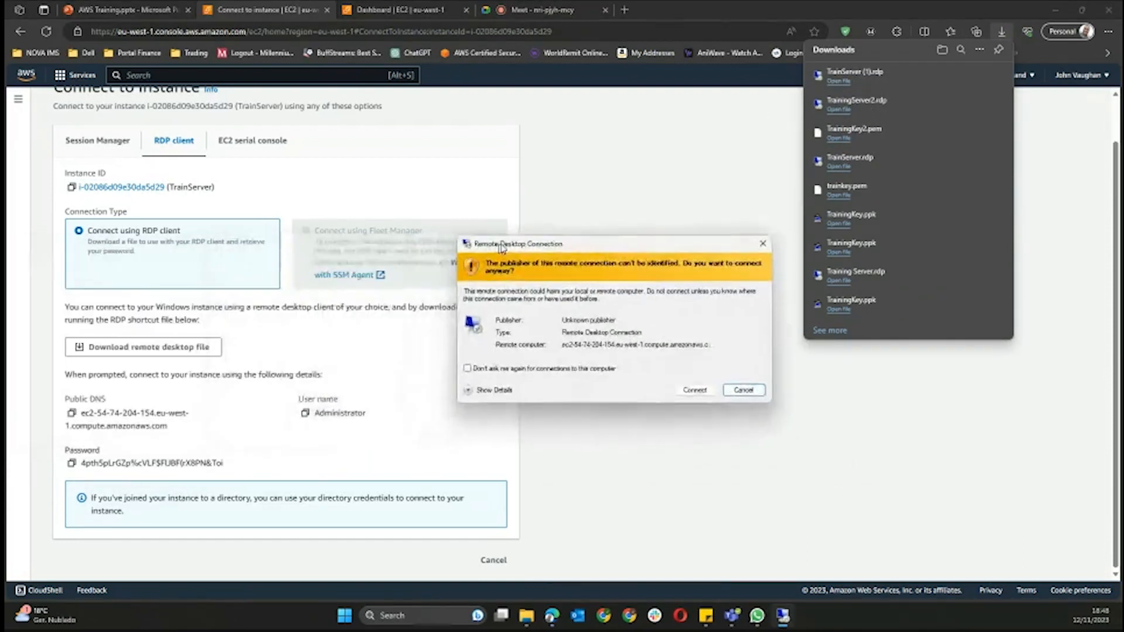
left_click(700, 355)
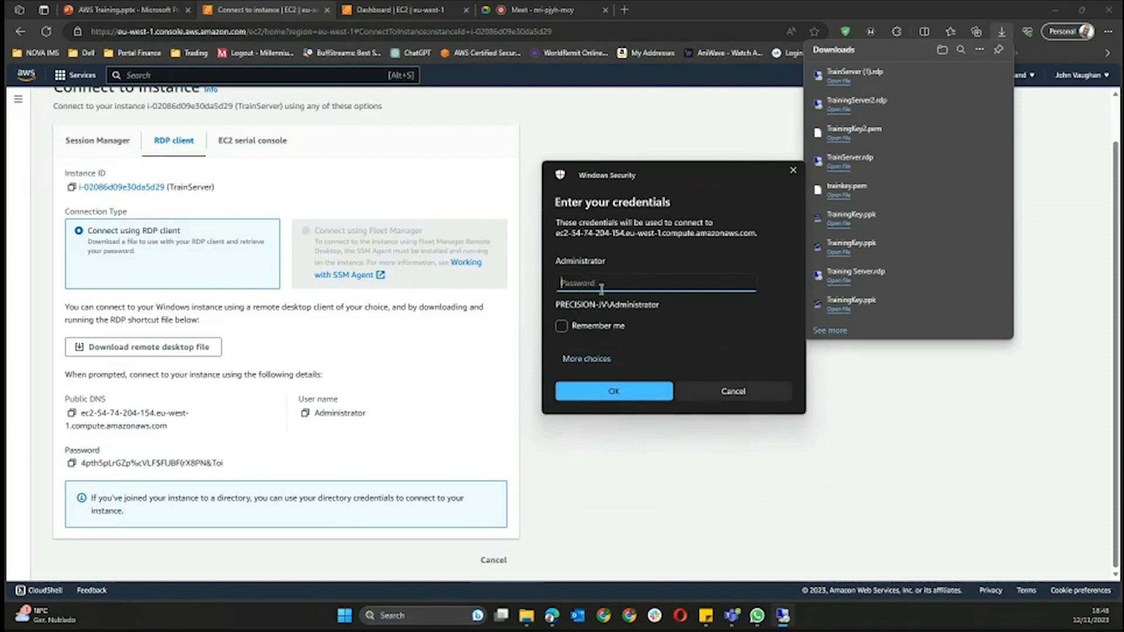
key("ctrl+v")
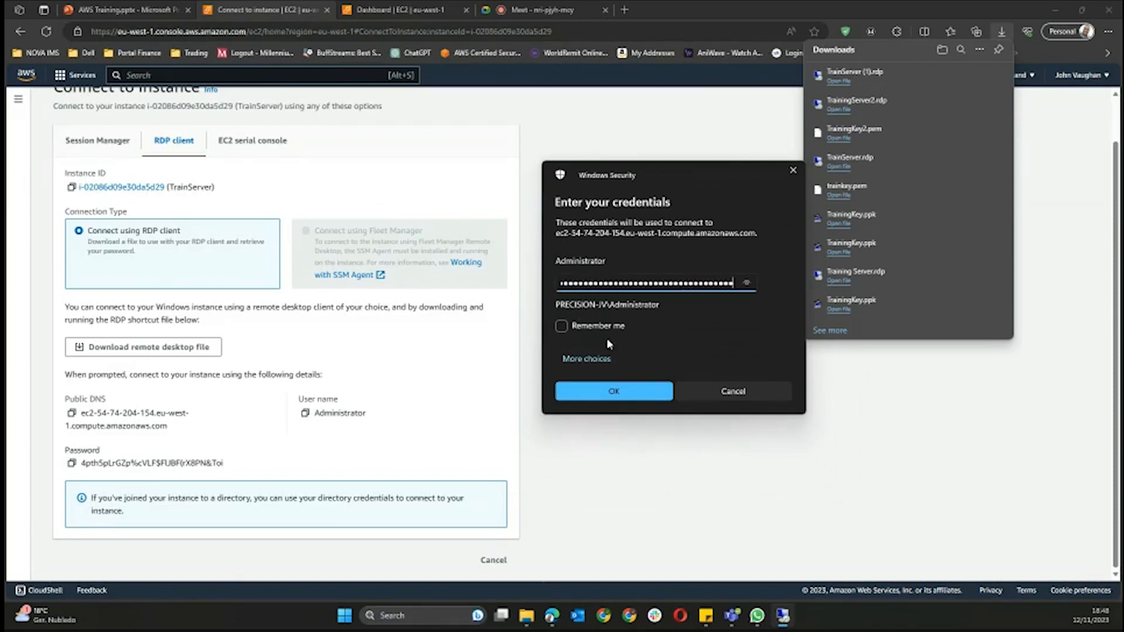
left_click(614, 391)
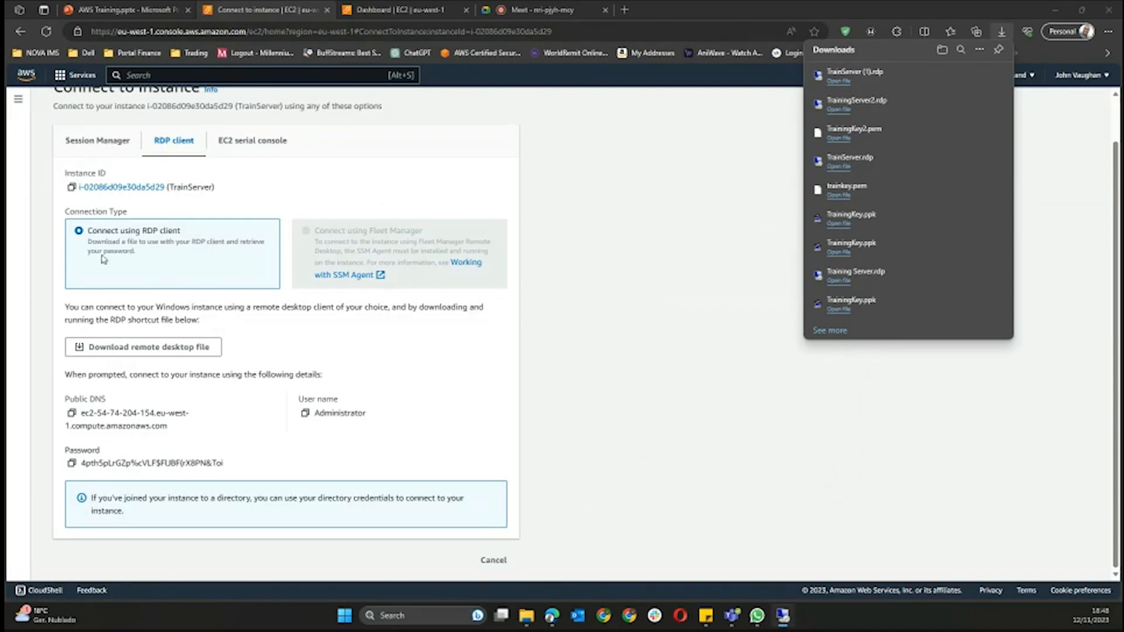
- Copy TrainServer's account password, then accept the unverified certificate to connect and show its remote desktop full screen
left_click(71, 463)
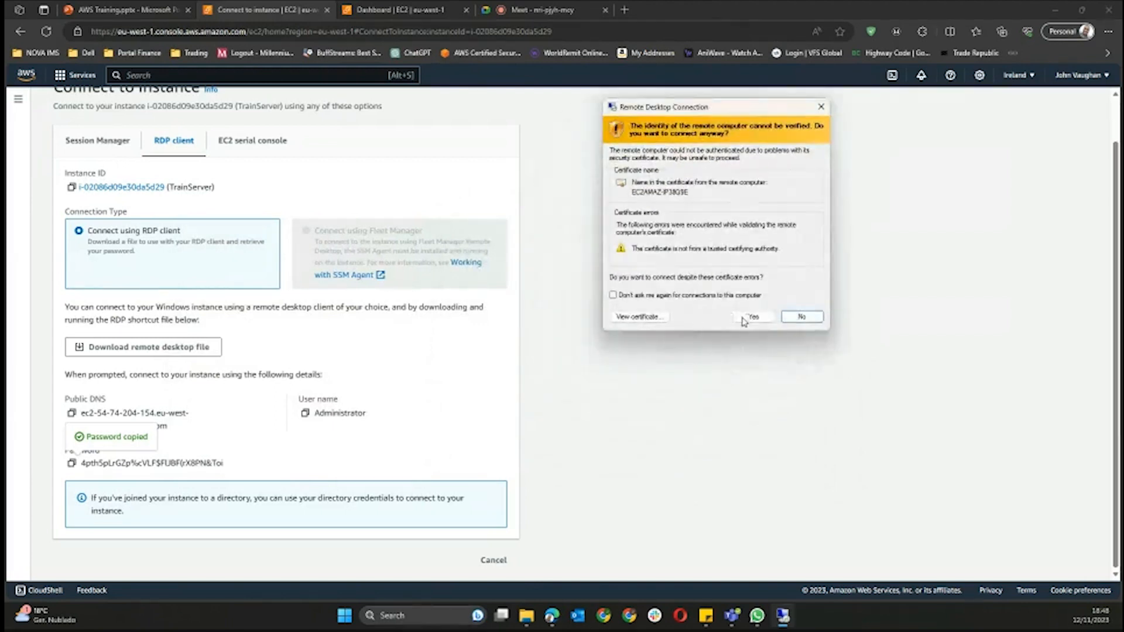
left_click(752, 321)
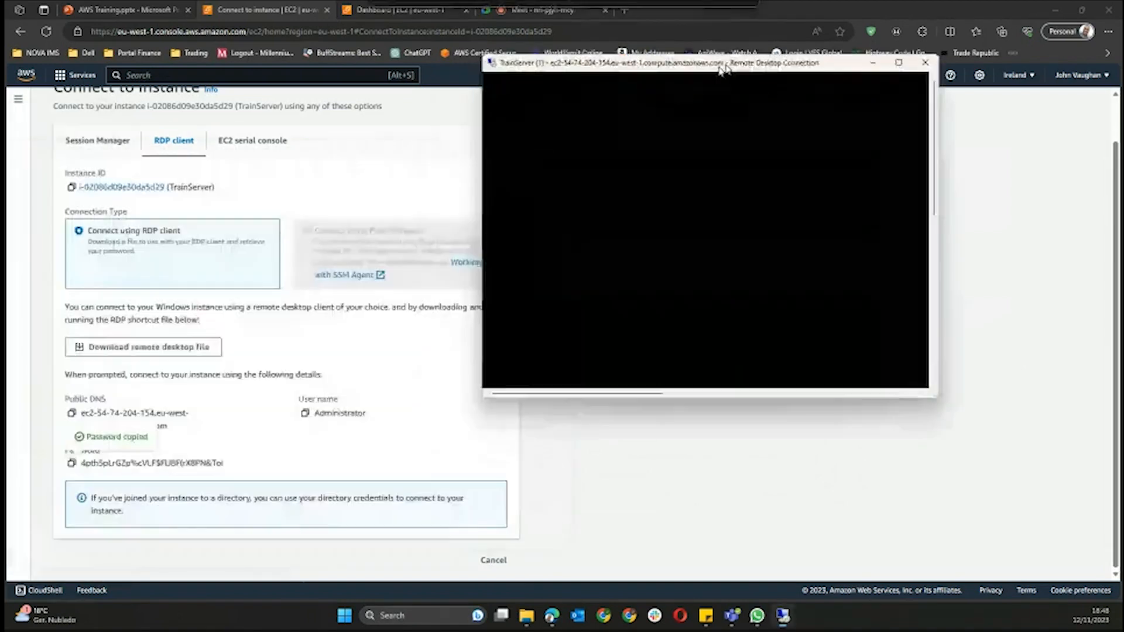
left_click_drag(721, 60, 763, 5)
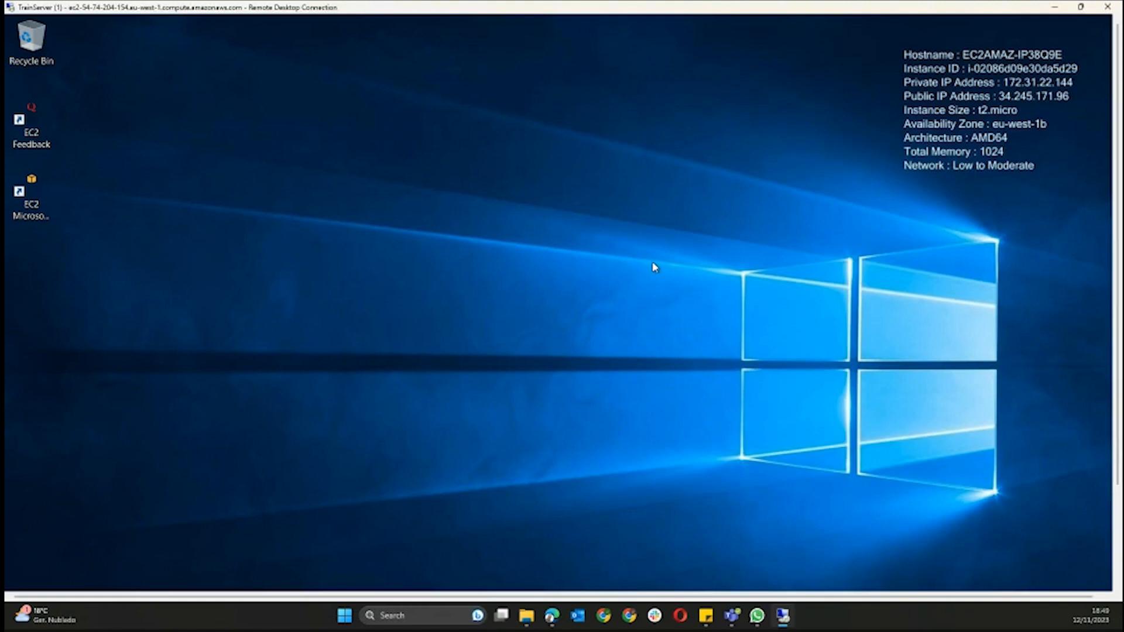
left_click(1079, 8)
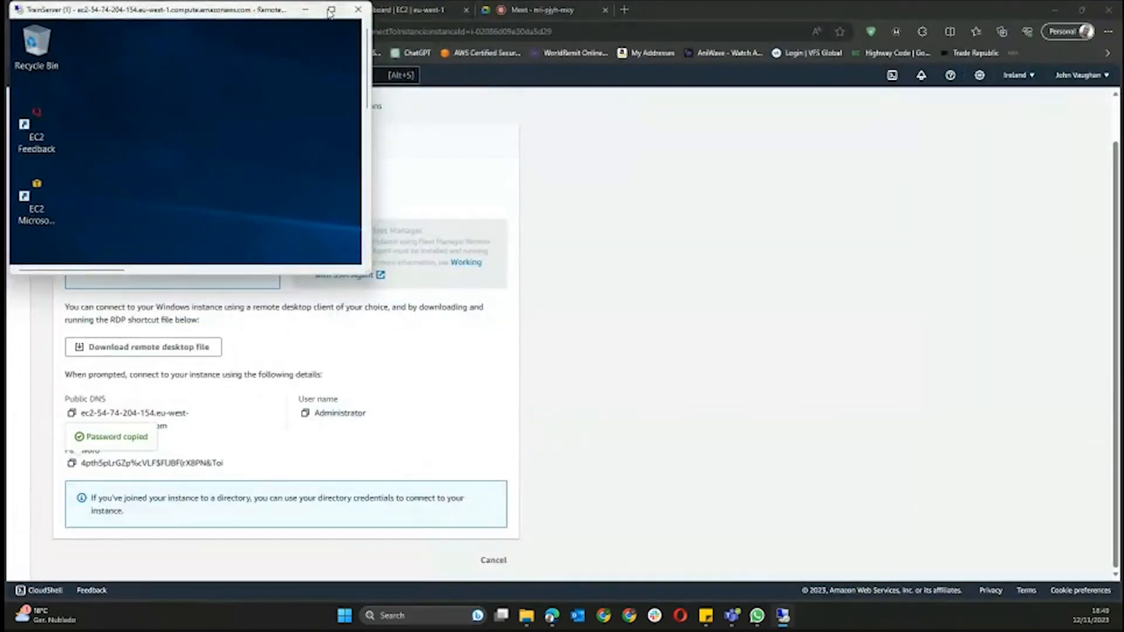
double_click(335, 17)
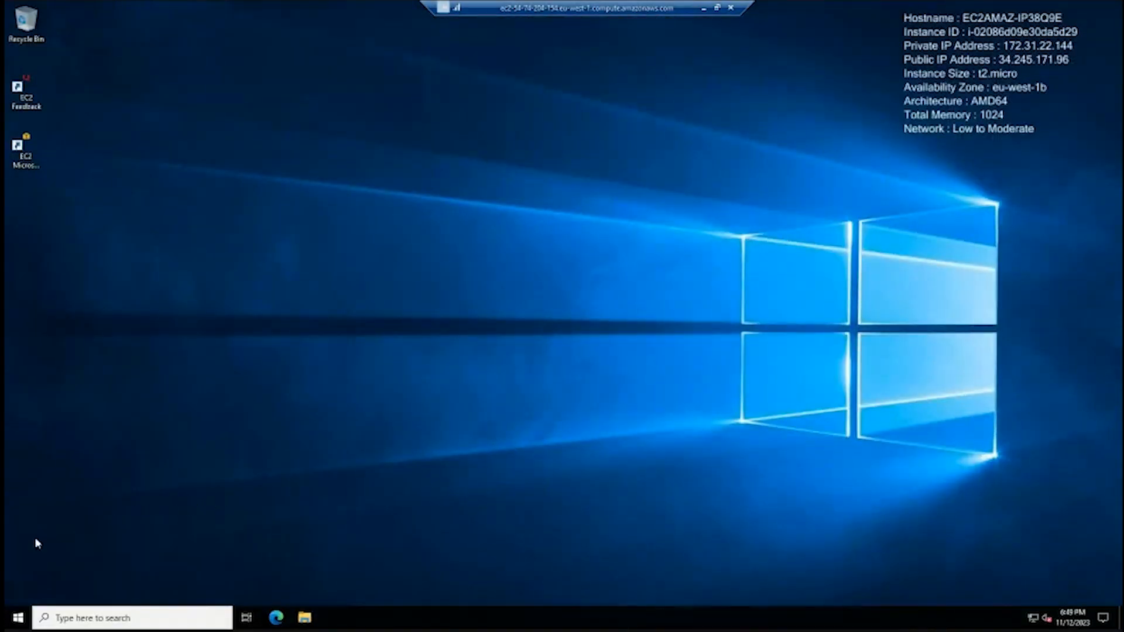
- Look over TrainServer's Start menu and the instance details on its desktop, and minimize the remote session
left_click(21, 617)
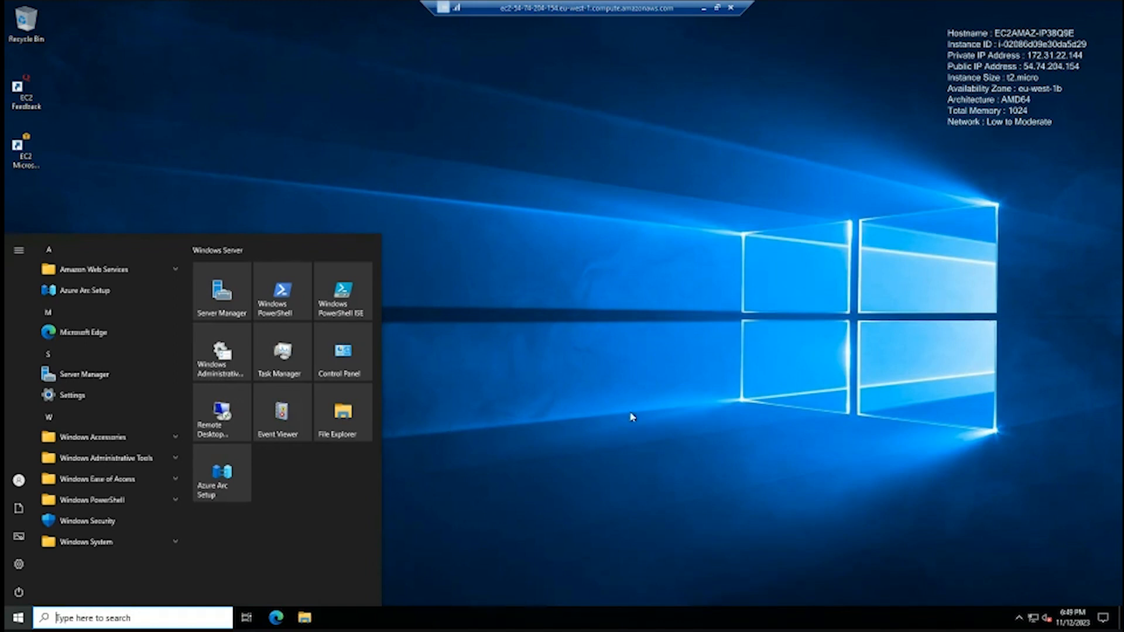
left_click(1071, 135)
left_click_drag(1070, 128, 1043, 119)
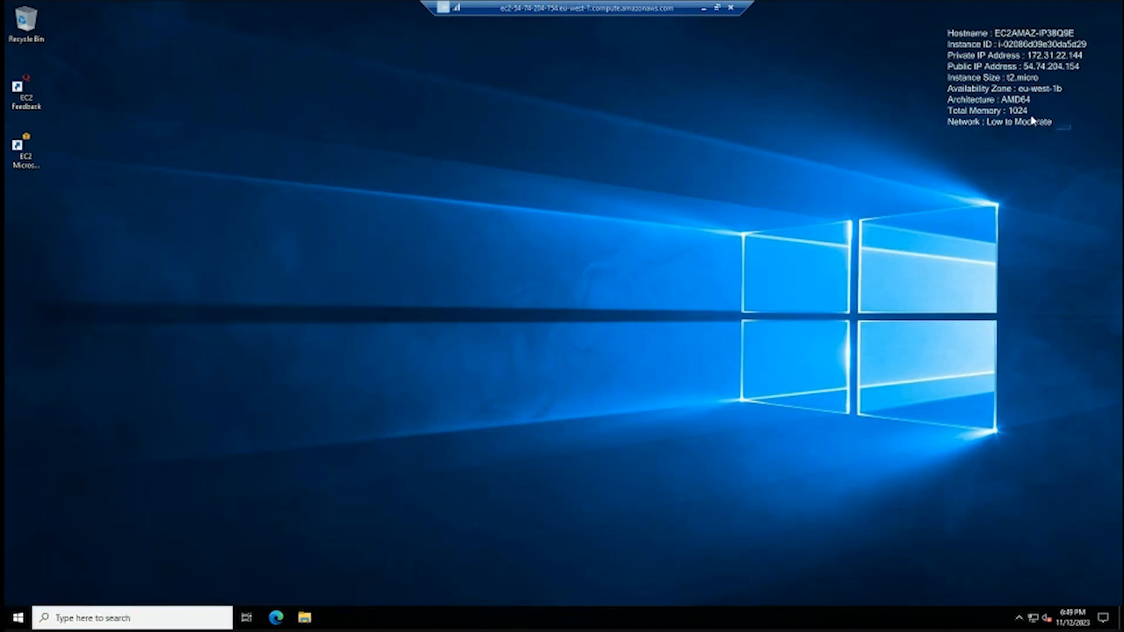
left_click_drag(942, 21, 943, 30)
left_click(703, 8)
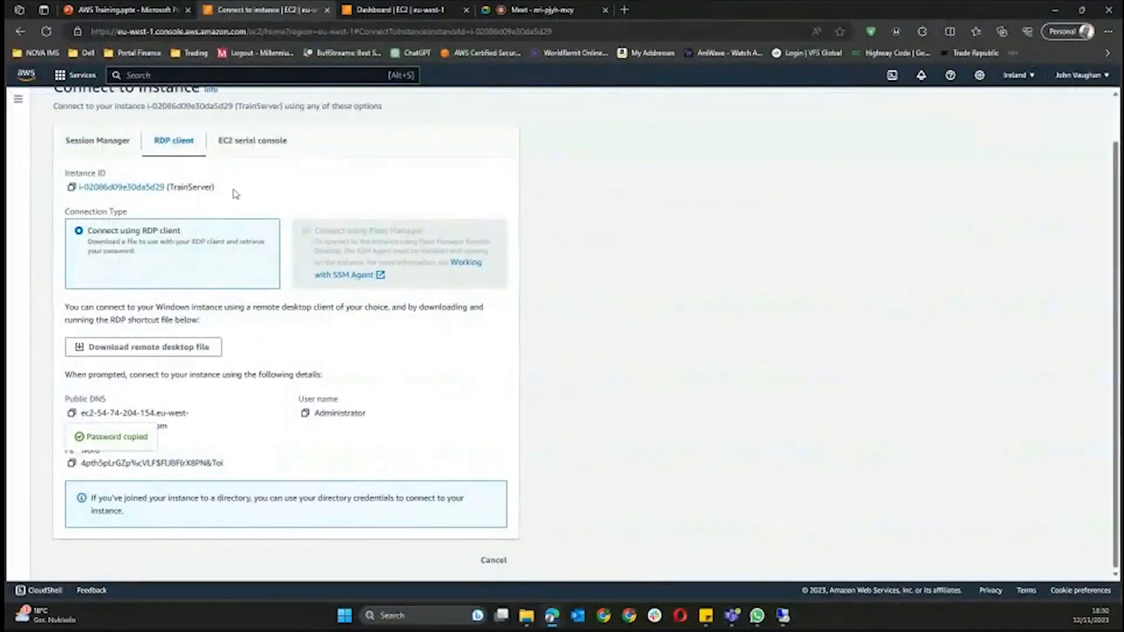
- Return to the instances list, make TrainingServer2 the only selected instance and open its RDP client connection options
scroll(234, 193, "up", 2)
left_click(106, 105)
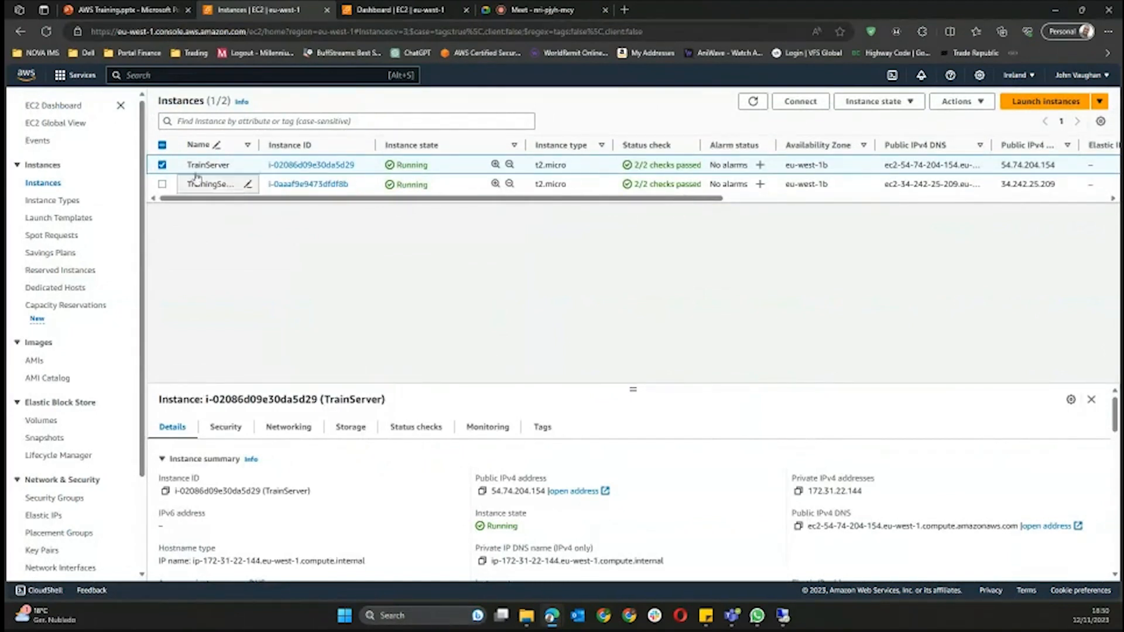
left_click(162, 184)
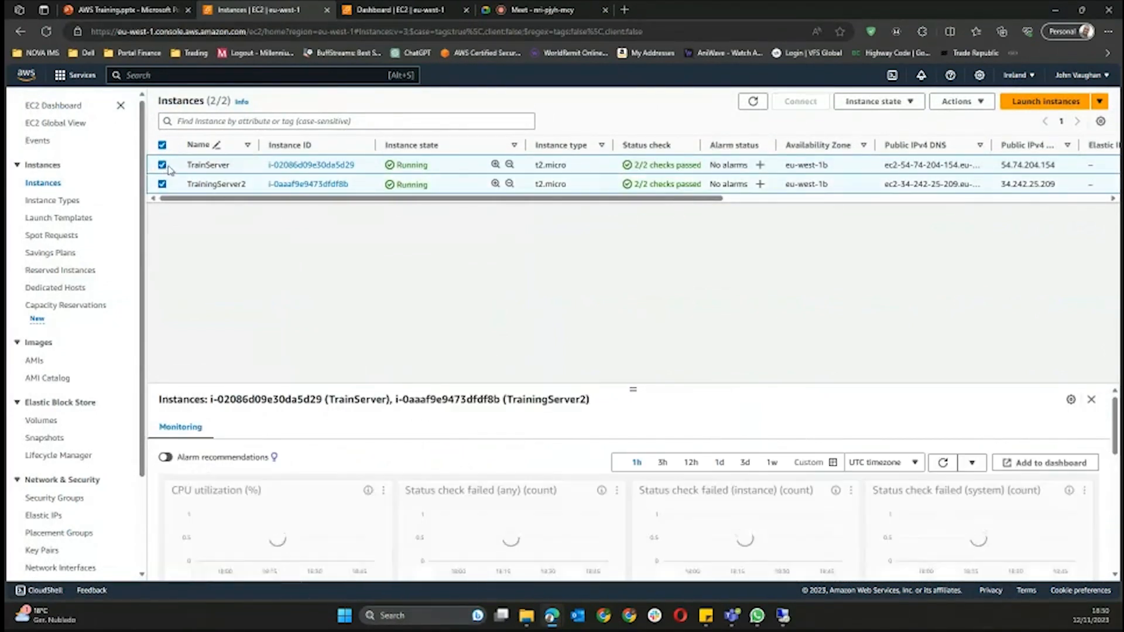
left_click(162, 166)
left_click(802, 102)
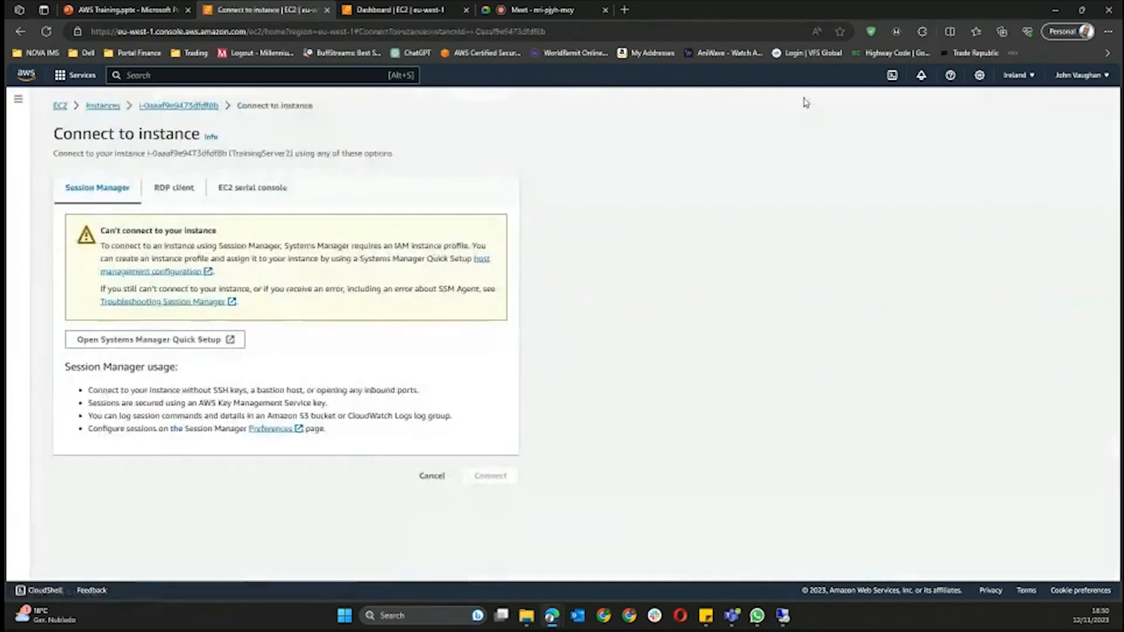
left_click(175, 187)
scroll(175, 191, "down", 1)
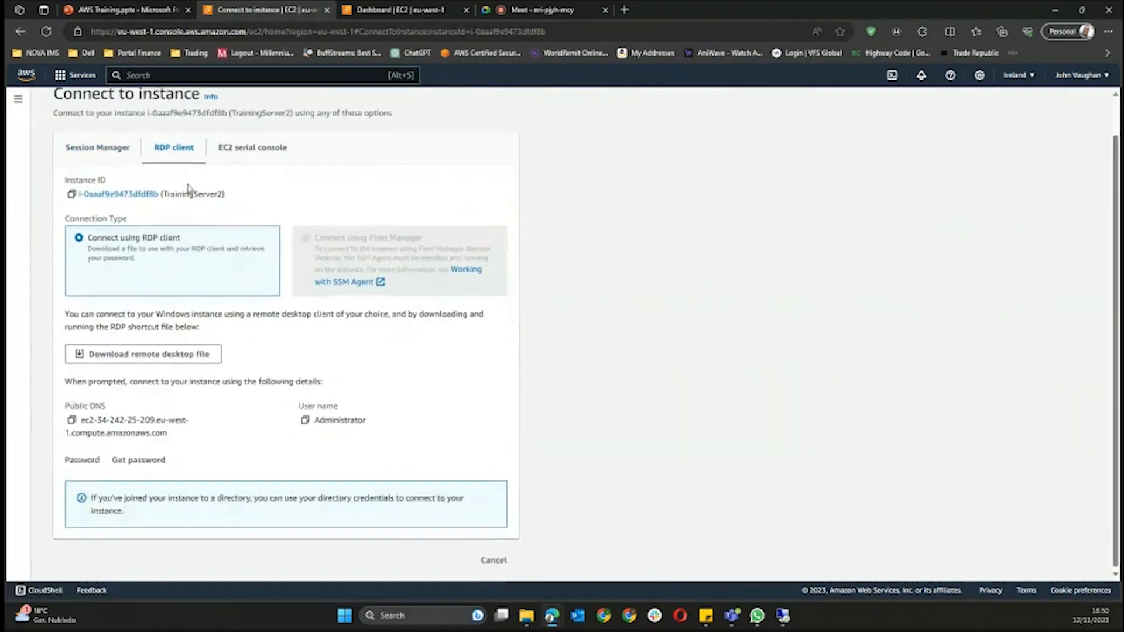
- Retrieve TrainingServer2's Windows administrator password by uploading TrainingKey2.pem as the private key and decrypting the password
left_click(154, 463)
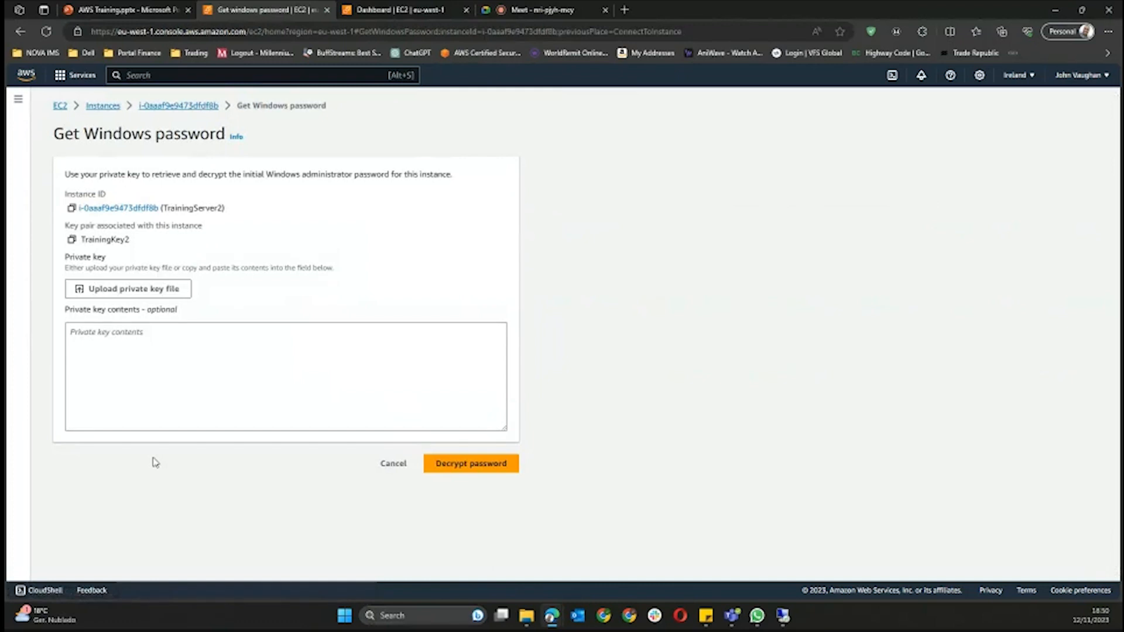
left_click(156, 289)
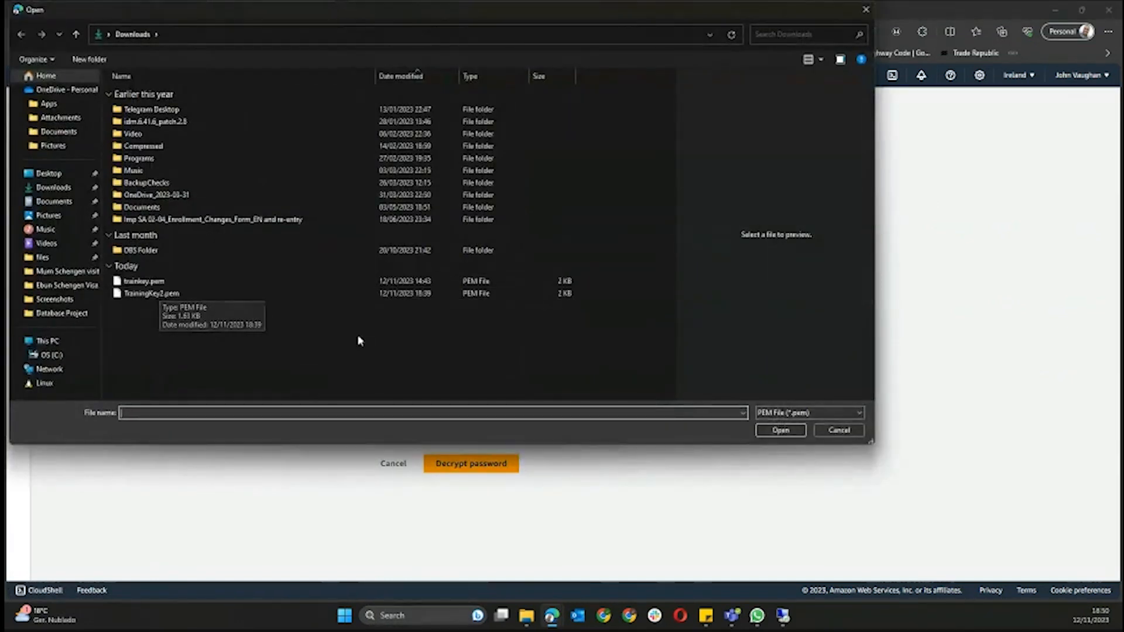
left_click(163, 297)
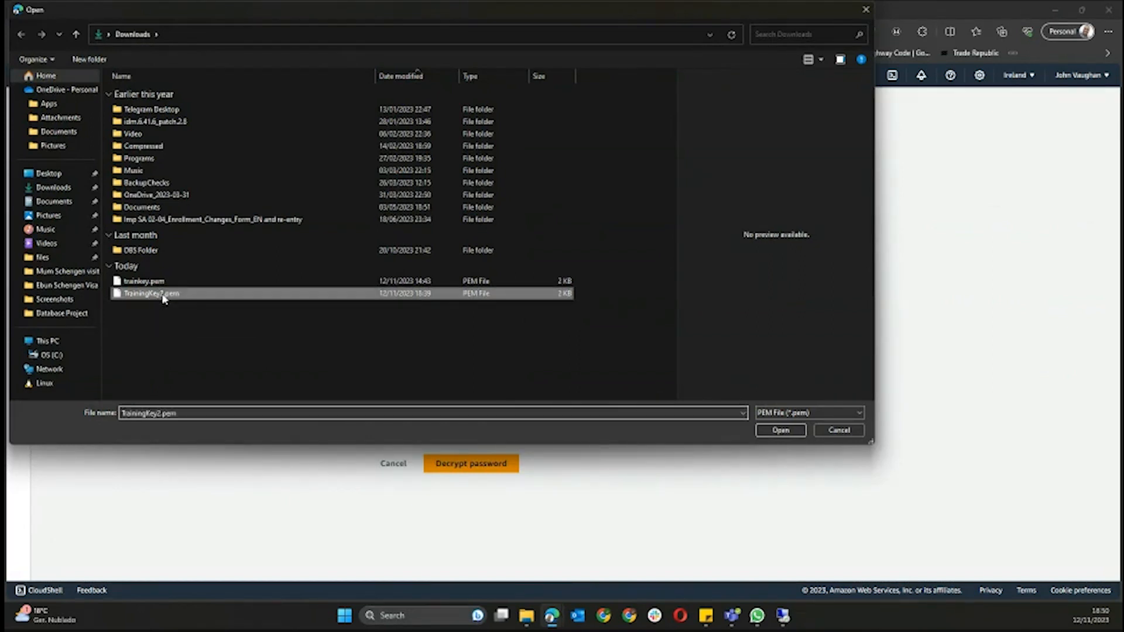
left_click(780, 433)
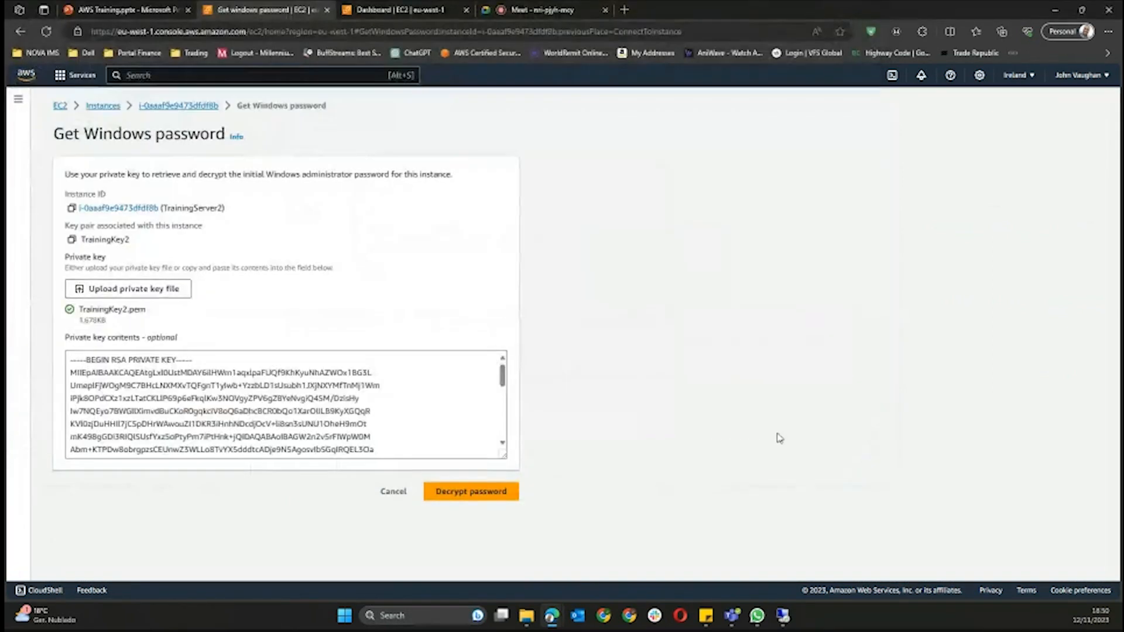
scroll(415, 412, "down", 5)
scroll(425, 414, "down", 3)
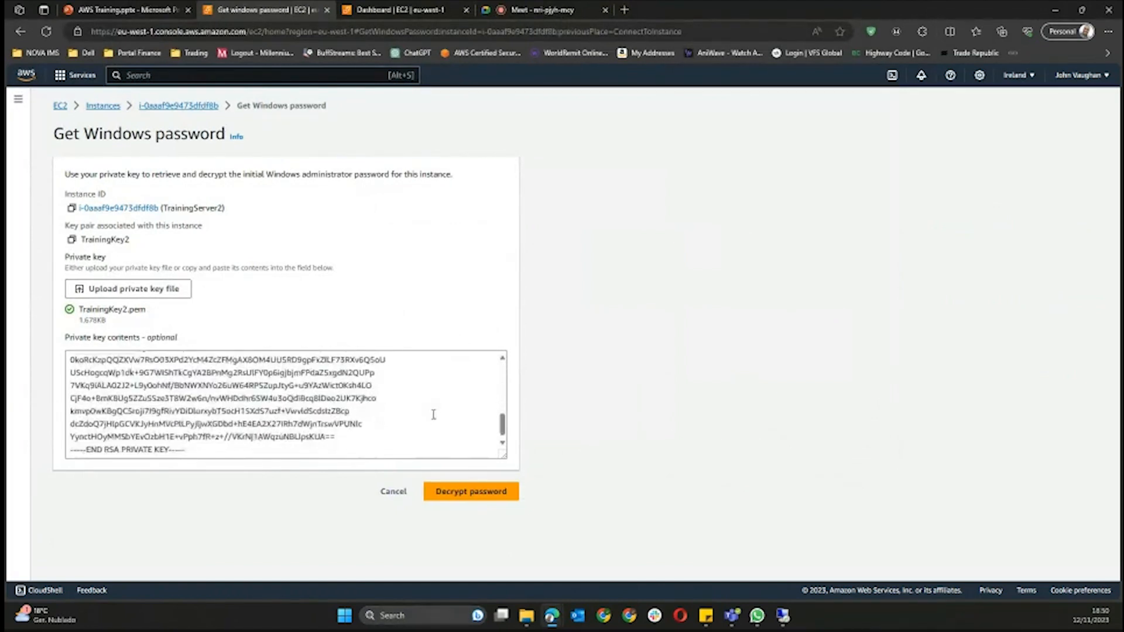
left_click(449, 491)
scroll(462, 458, "down", 1)
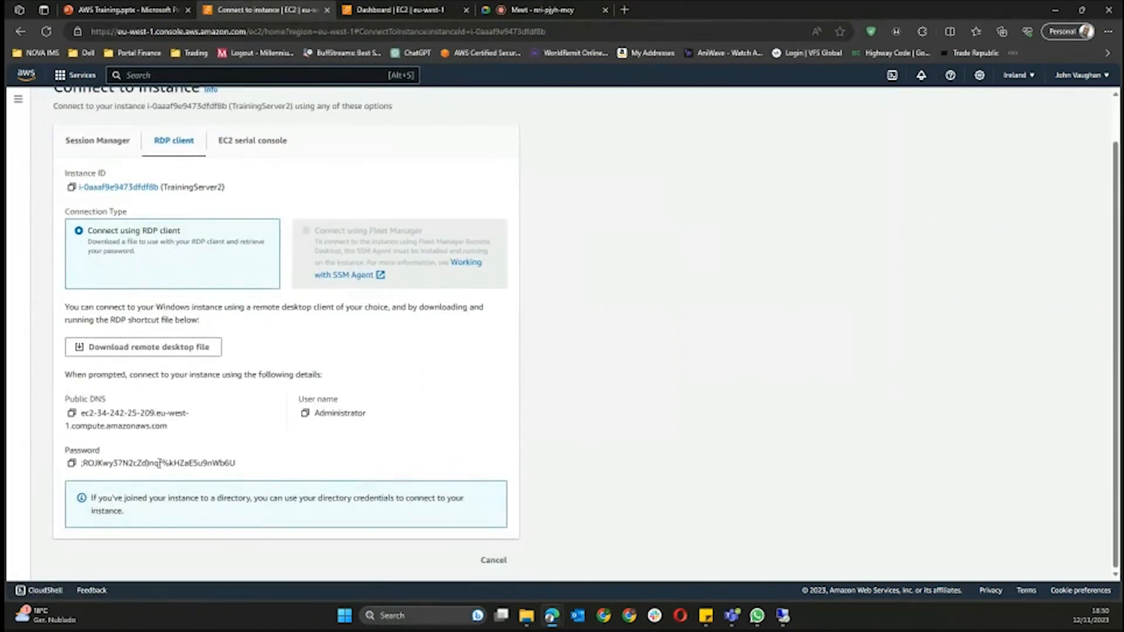
- Download and keep TrainingServer2's remote desktop file, and open TrainingServer2 (1).rdp to connect despite the unknown publisher
left_click(156, 353)
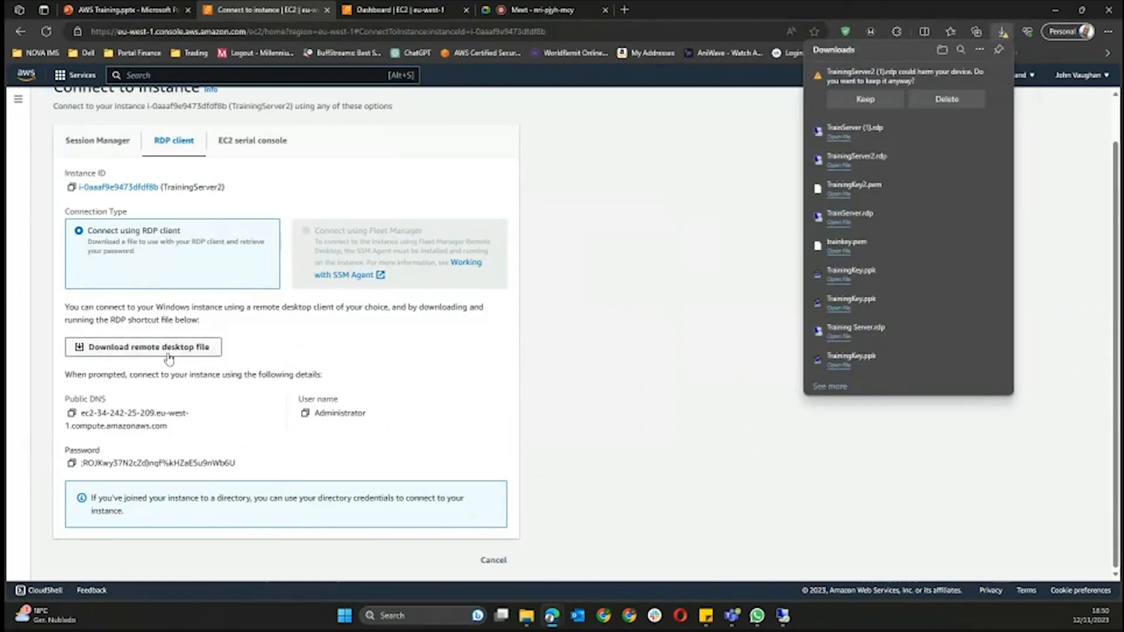
left_click(865, 99)
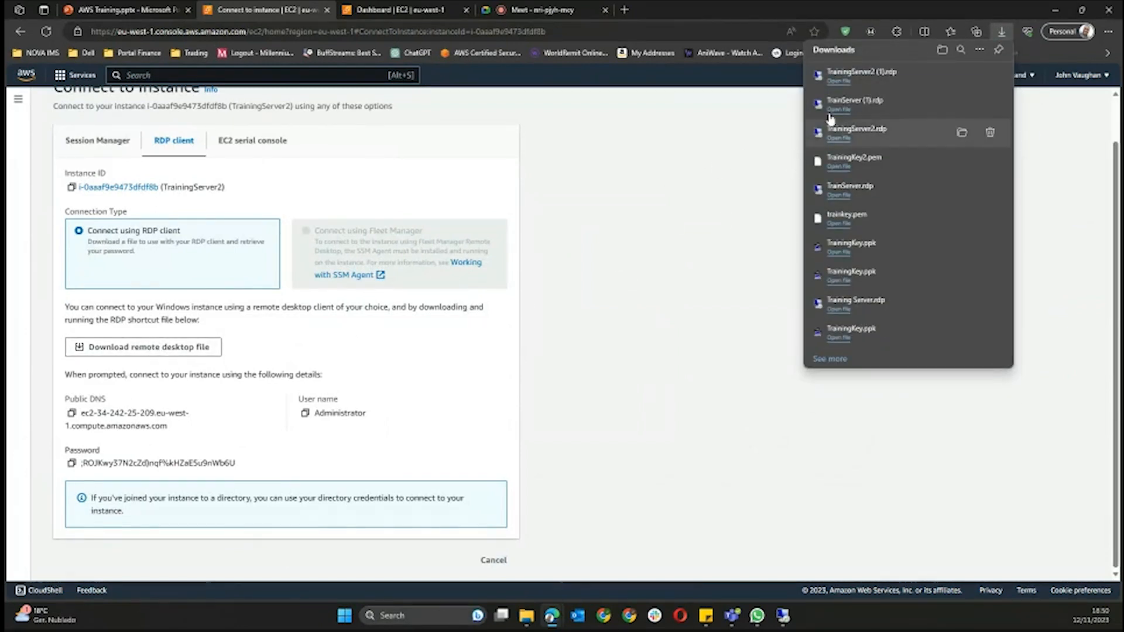
left_click(842, 83)
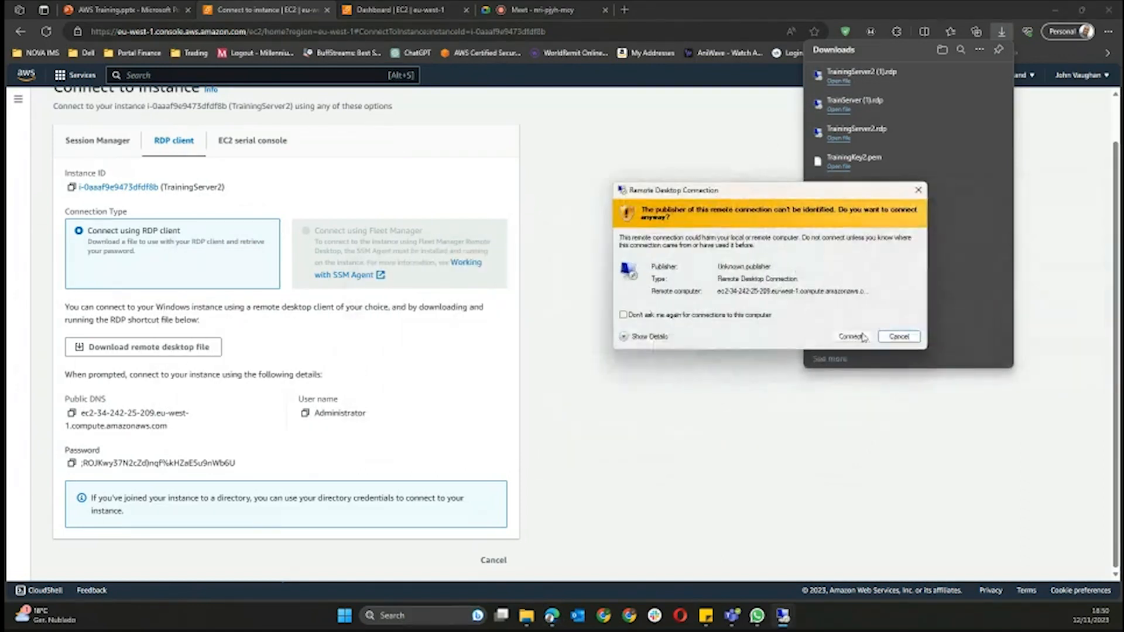
left_click(856, 338)
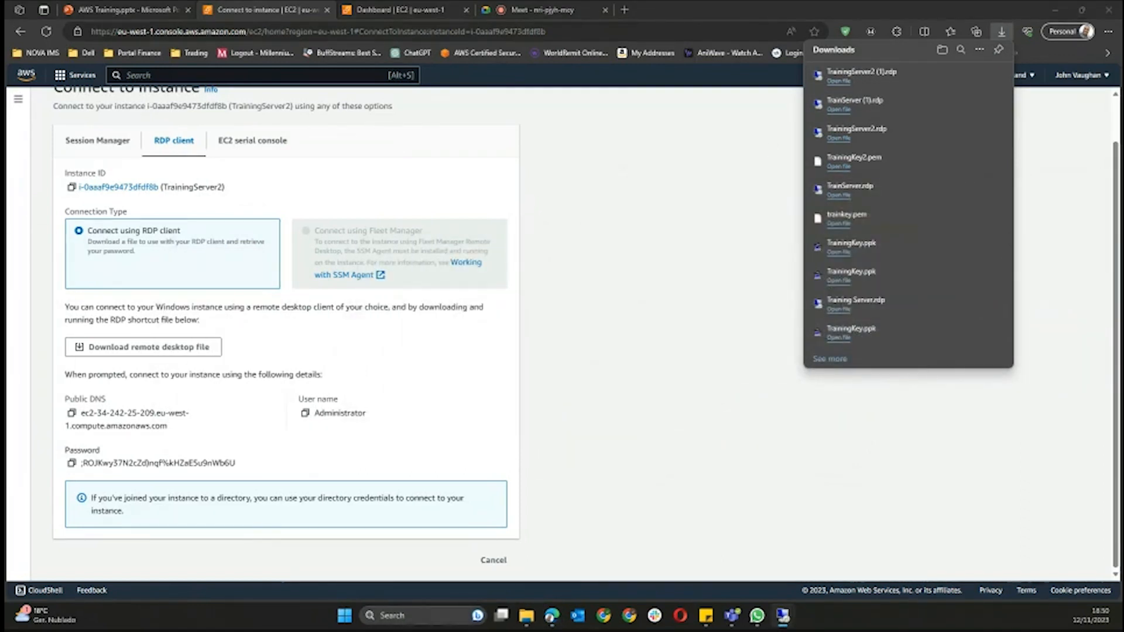
- Sign in to TrainingServer2 as Administrator by copying and pasting the decrypted account password, and accept the unverified certificate
left_click(73, 462)
mouse_move(790, 615)
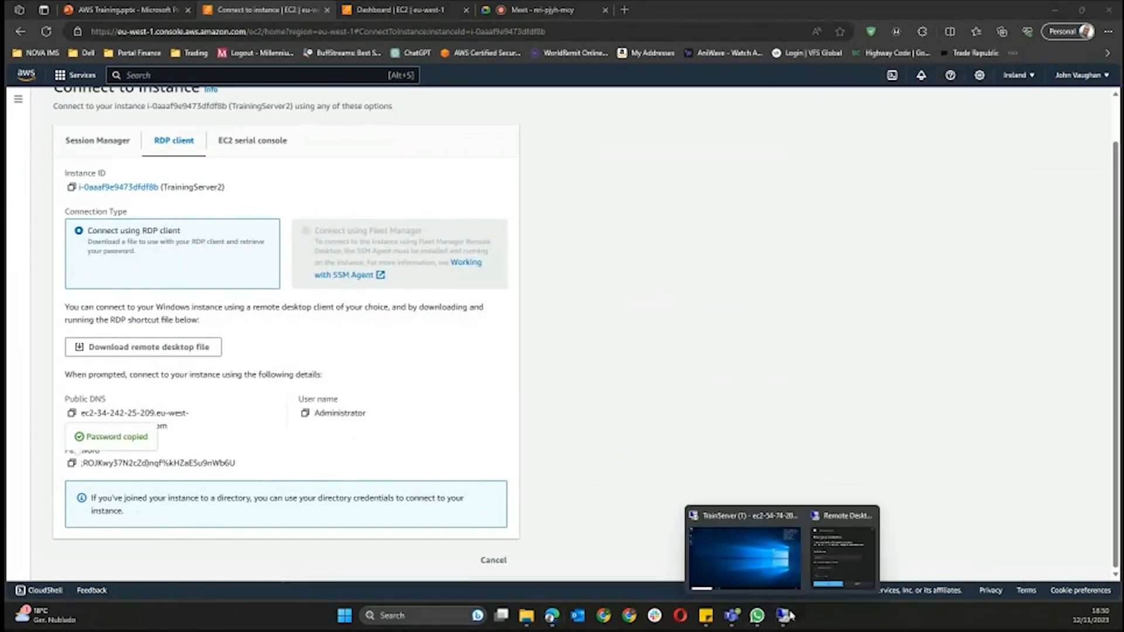
left_click(843, 529)
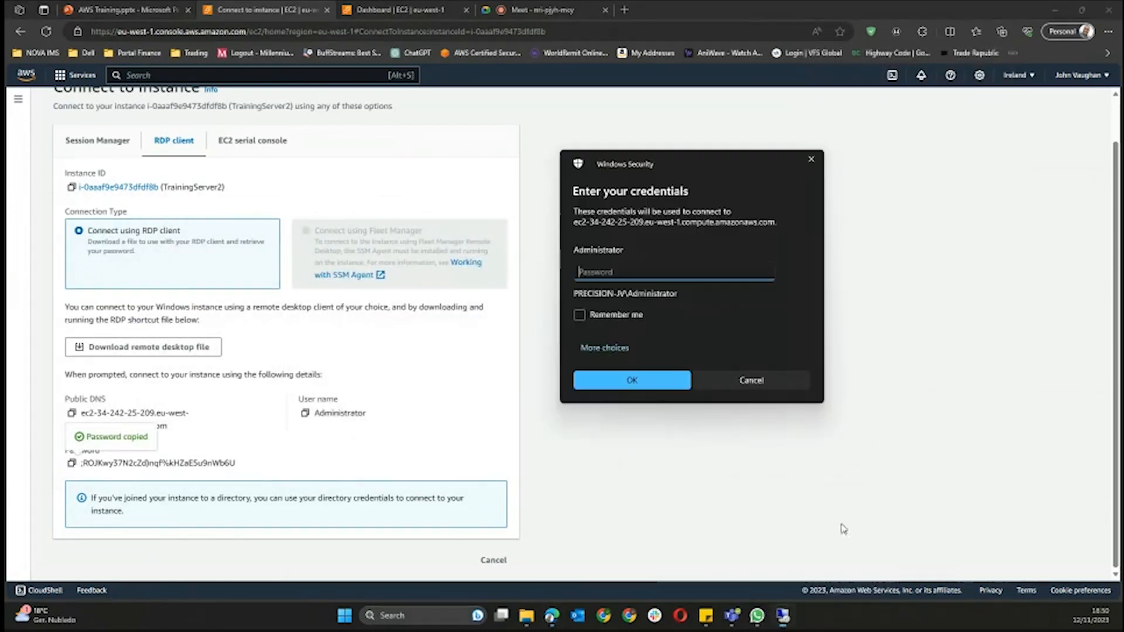
key("ctrl+v")
left_click(622, 382)
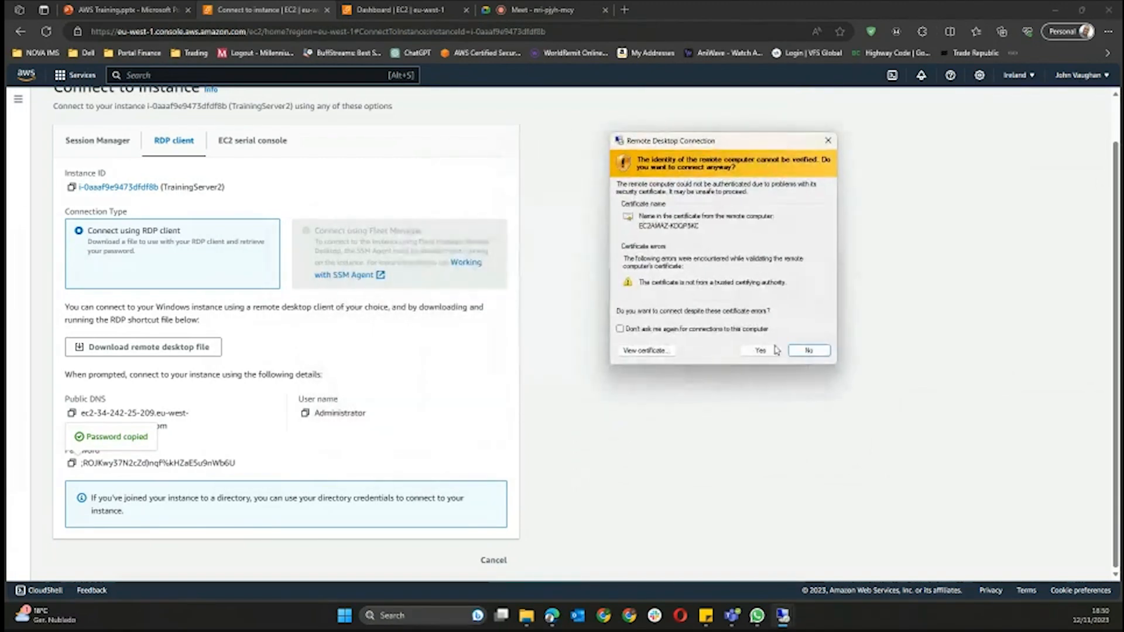
left_click(760, 351)
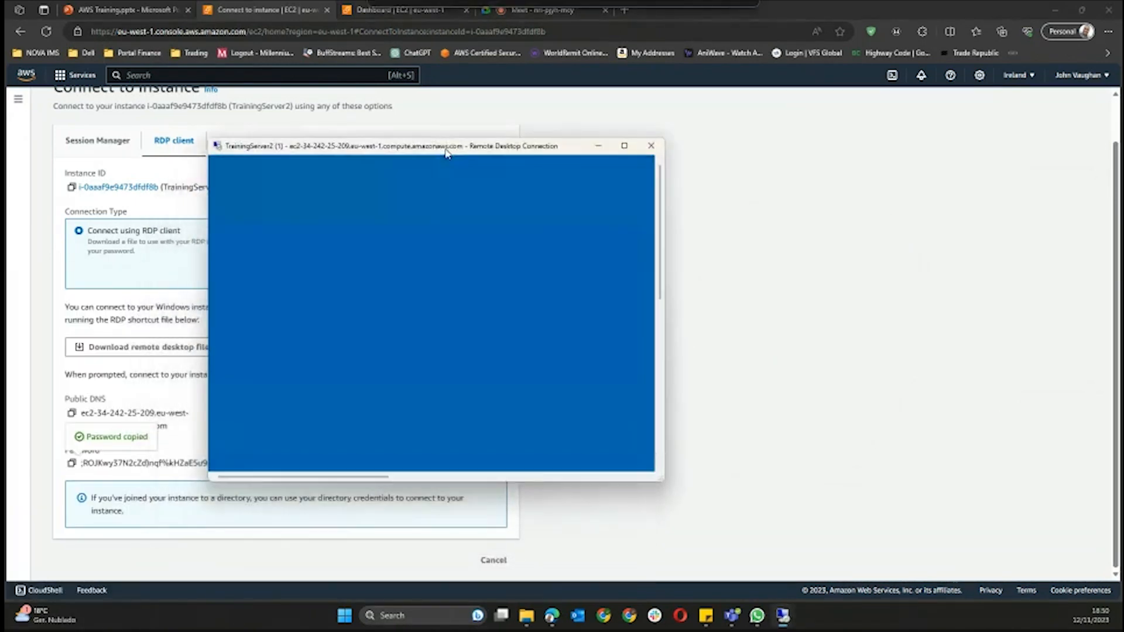
- Show the TrainingServer2 remote session full screen and allow the PC to be discoverable on Network 2
left_click(623, 146)
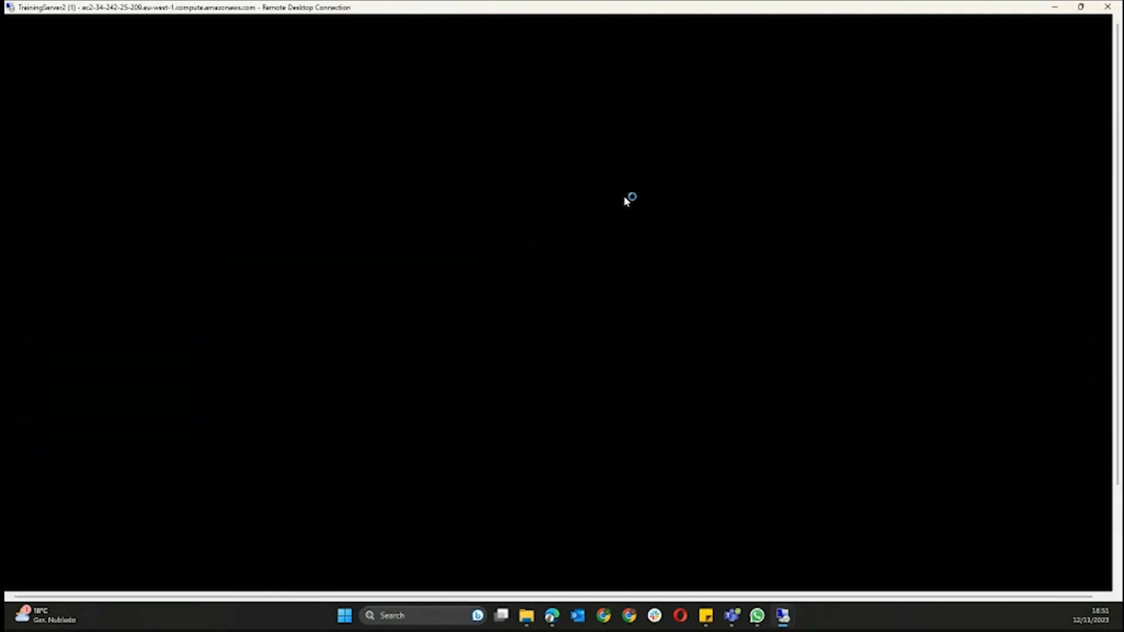
left_click(1081, 7)
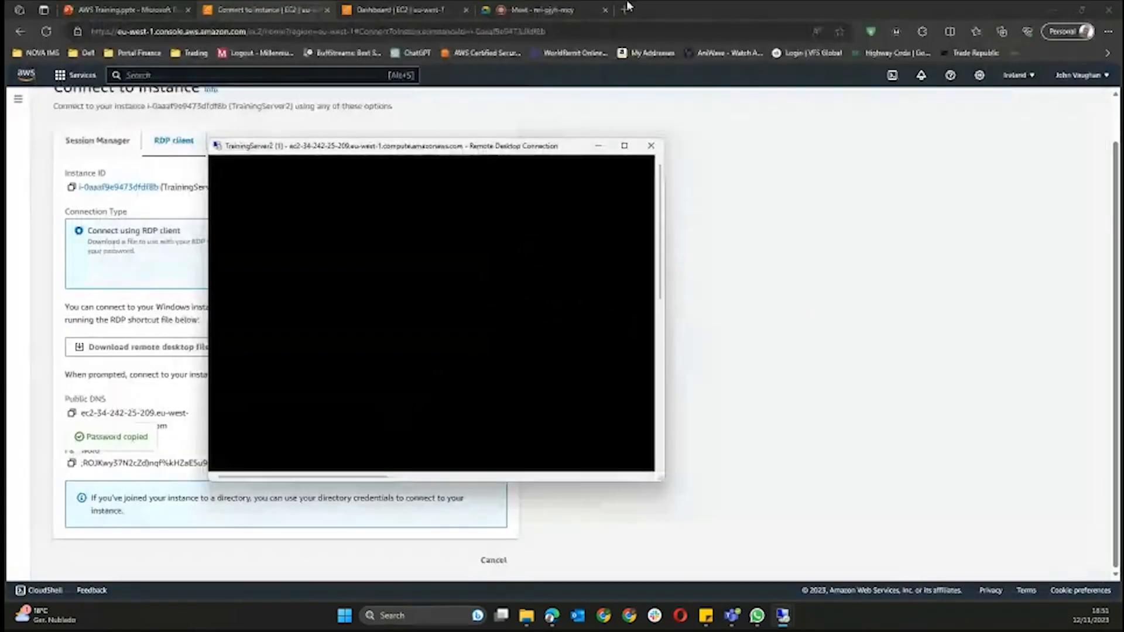
left_click(621, 146)
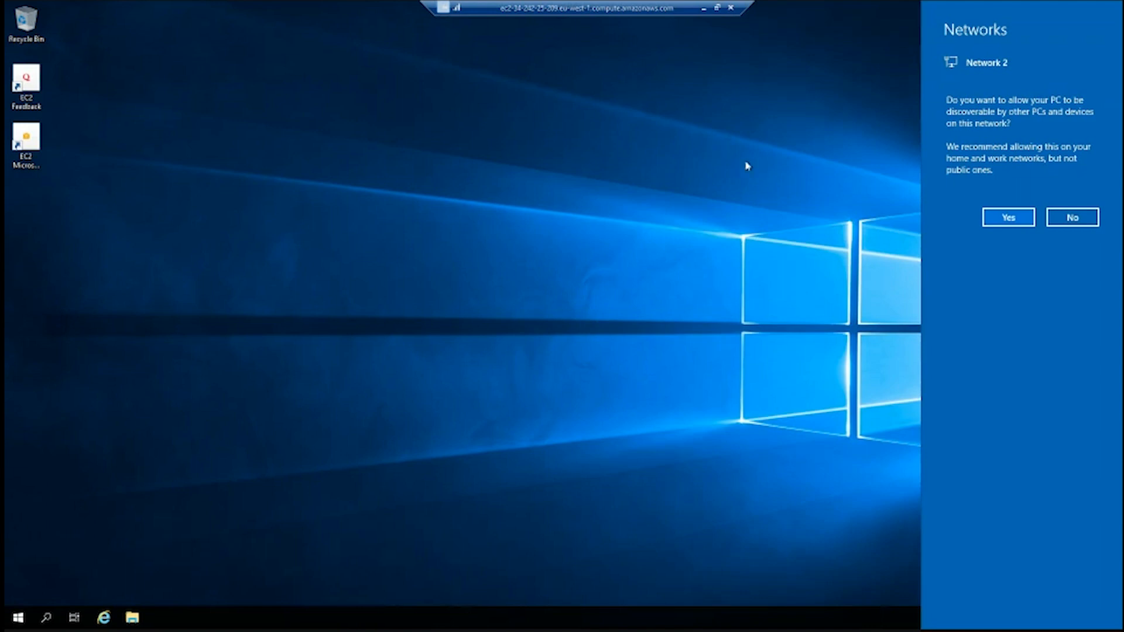
left_click(1006, 218)
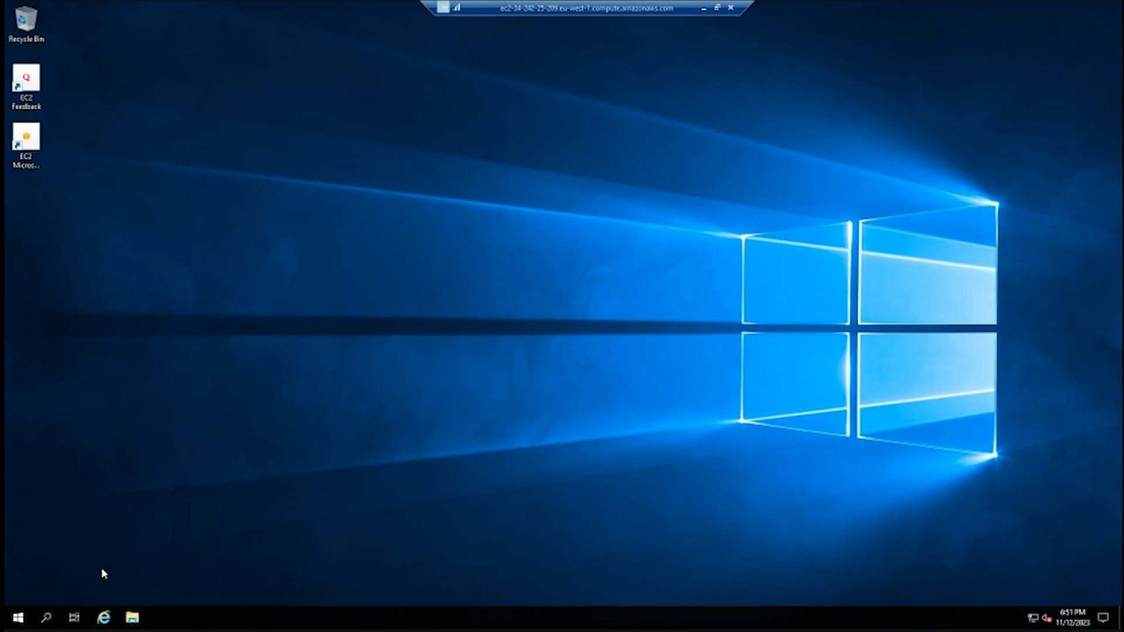
- Disconnect the TrainingServer2 remote session and confirm the disconnection
left_click(730, 8)
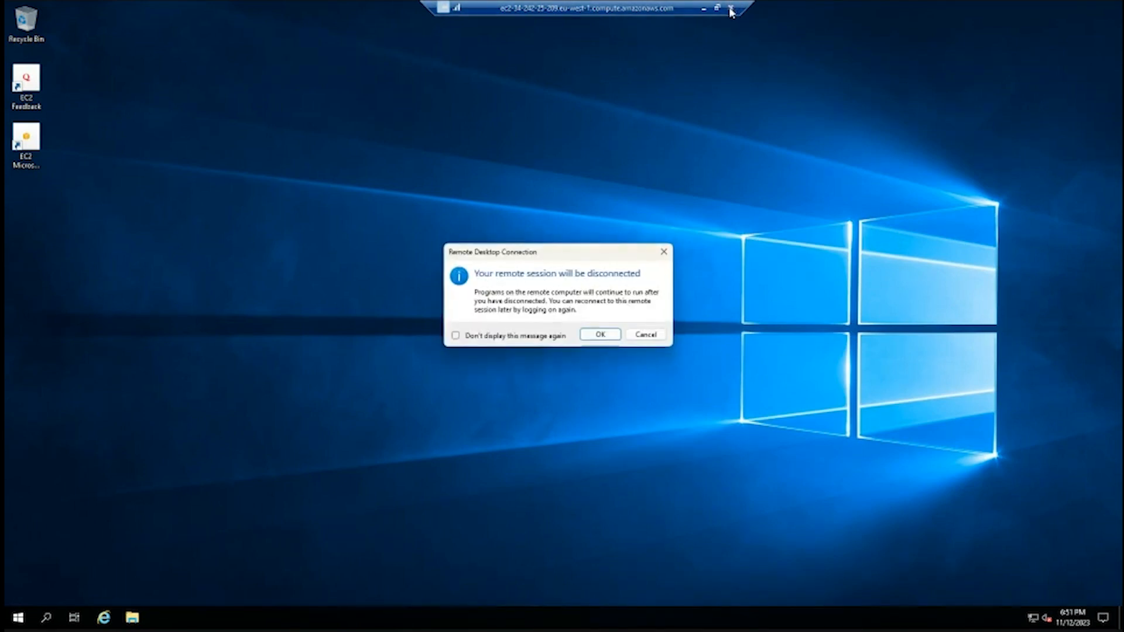
left_click(608, 337)
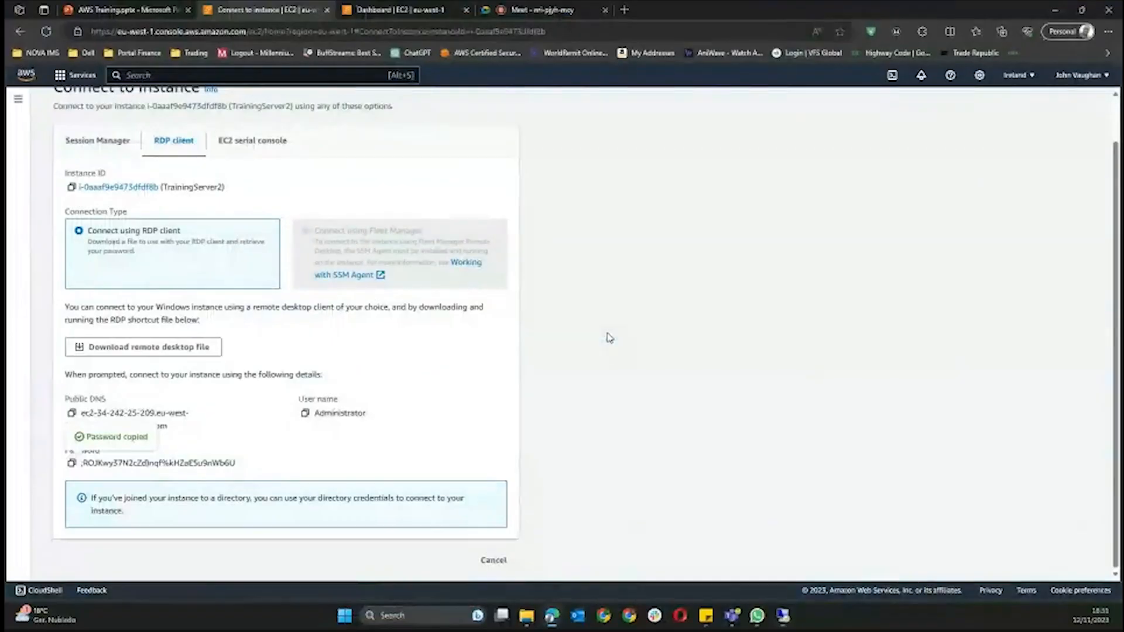